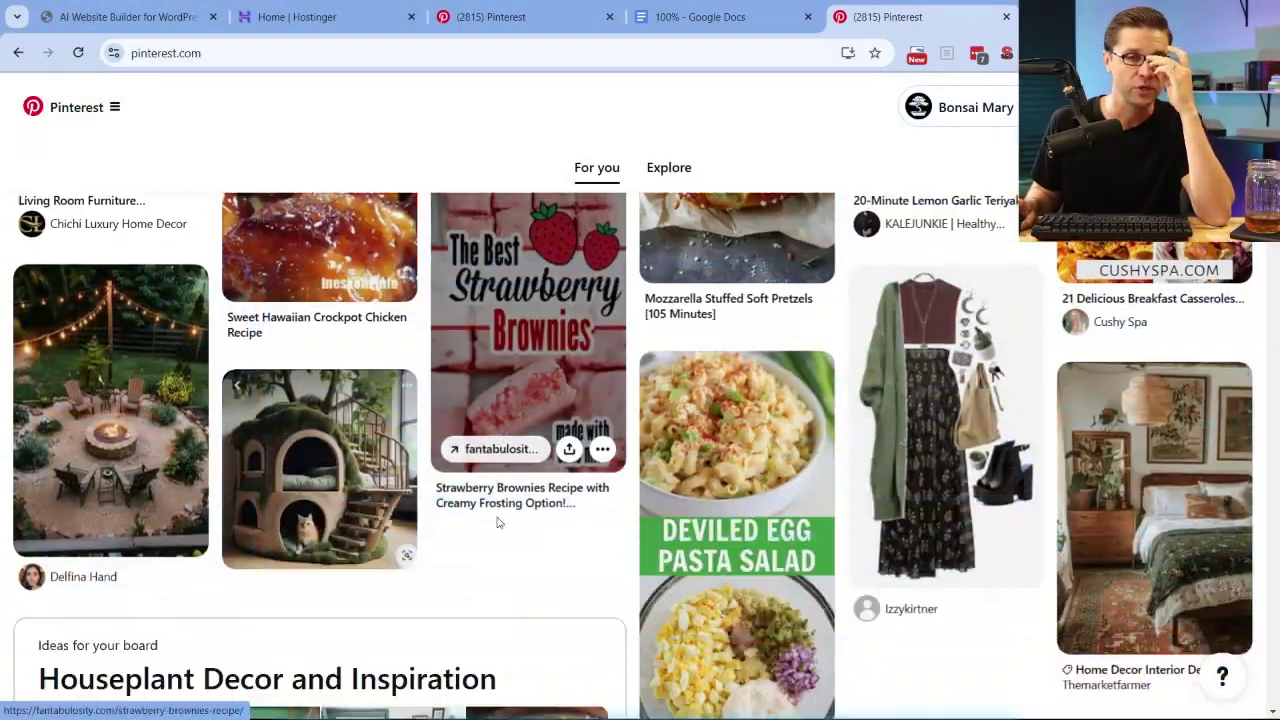
Browse the Pinterest home feed and review the website and content items of the 100% AI PINTEREST outline in Google Docs
scroll(497, 521, down, 10)
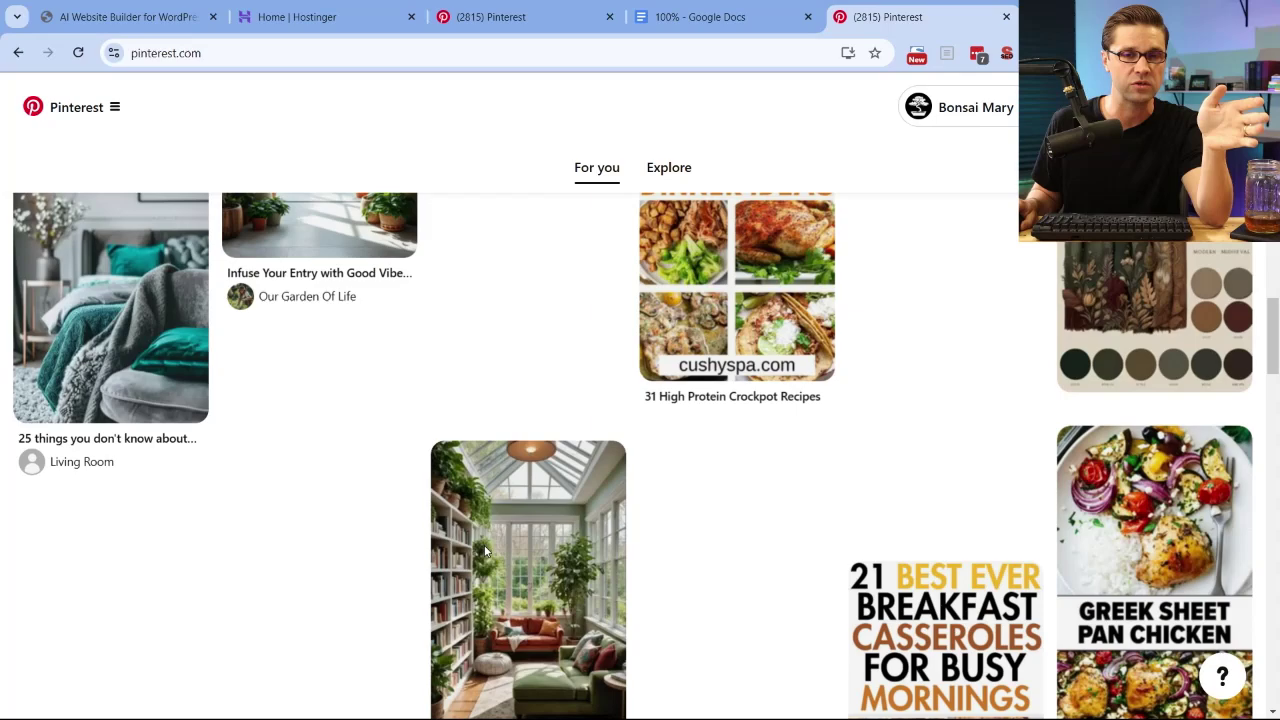
scroll(486, 555, down, 12)
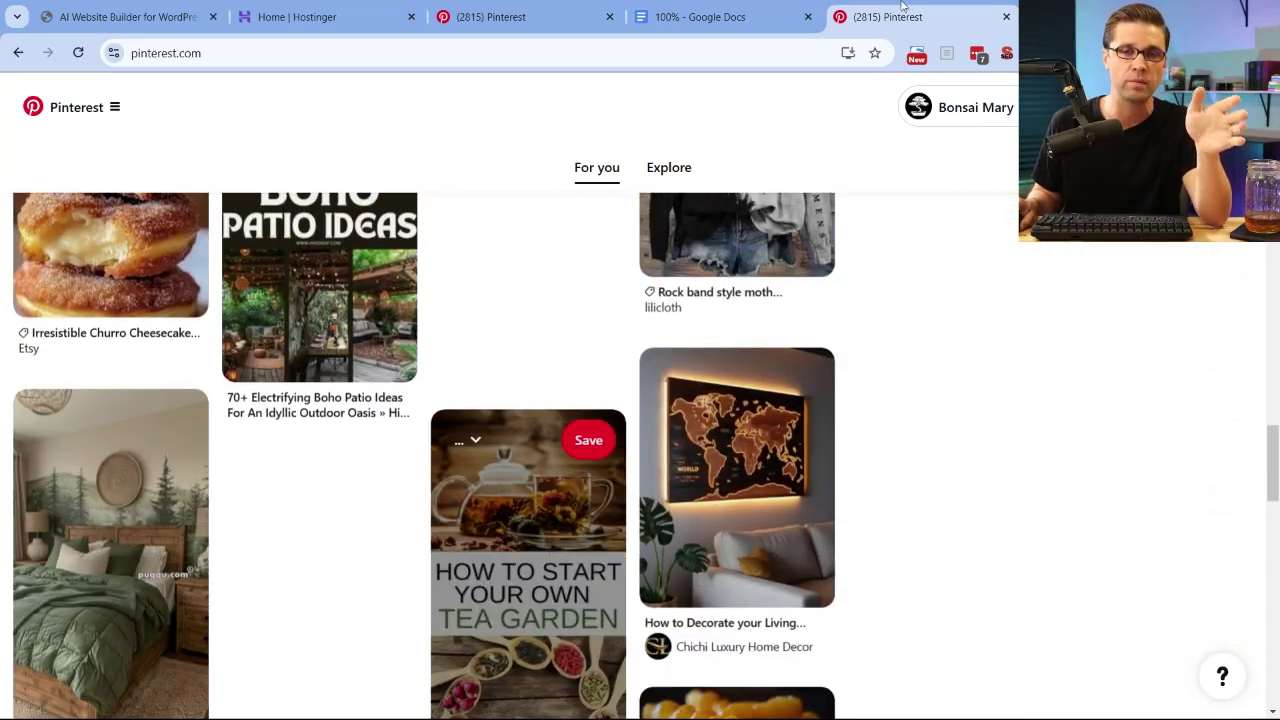
click(748, 16)
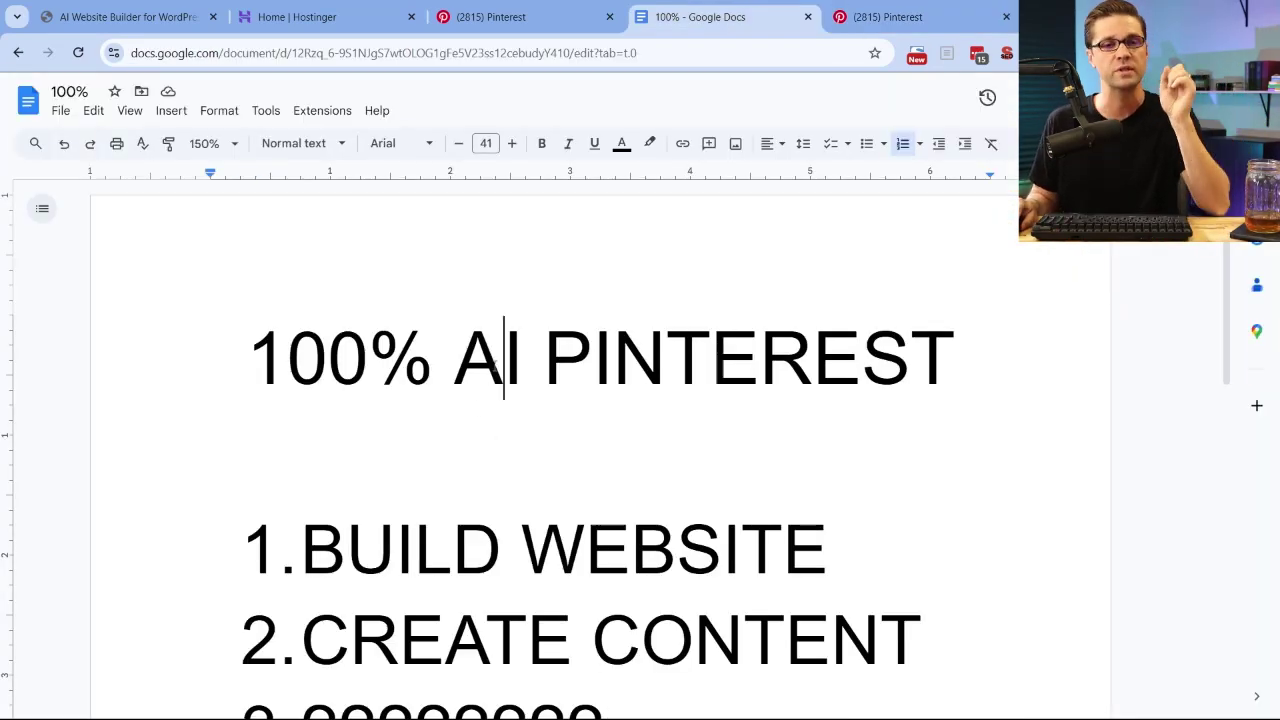
triple_click(483, 368)
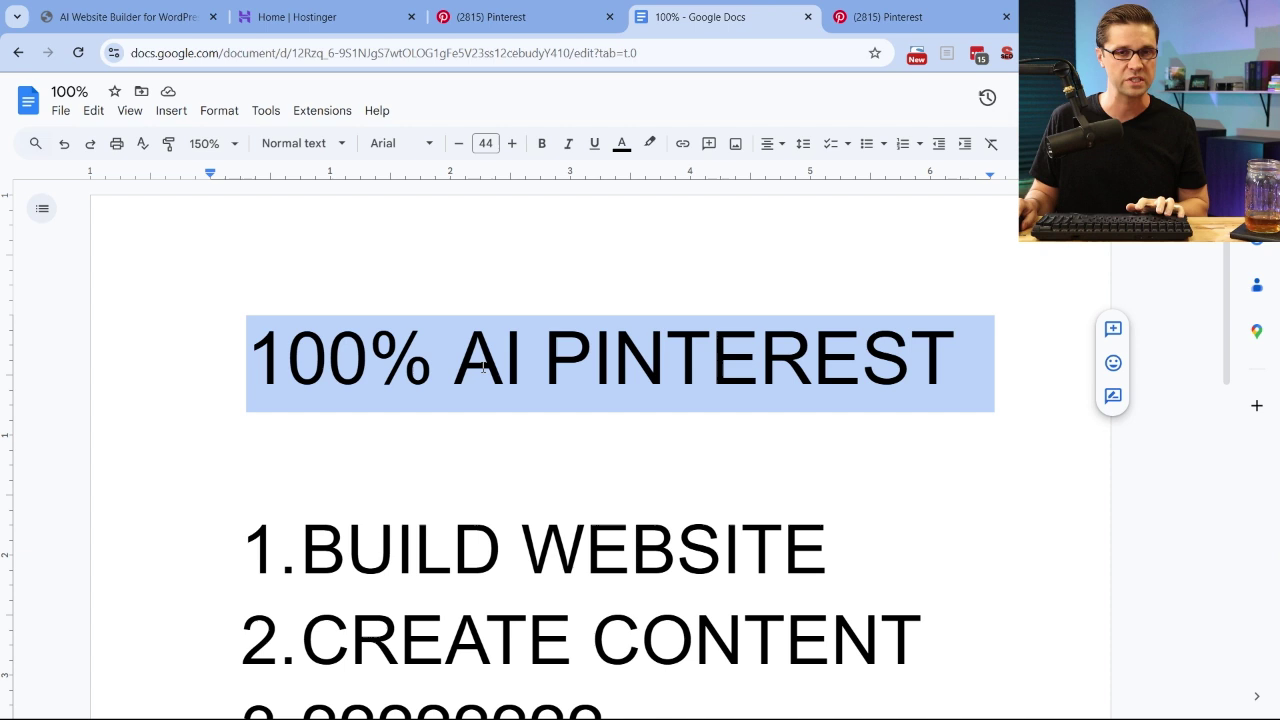
click(493, 366)
scroll(480, 390, down, 2)
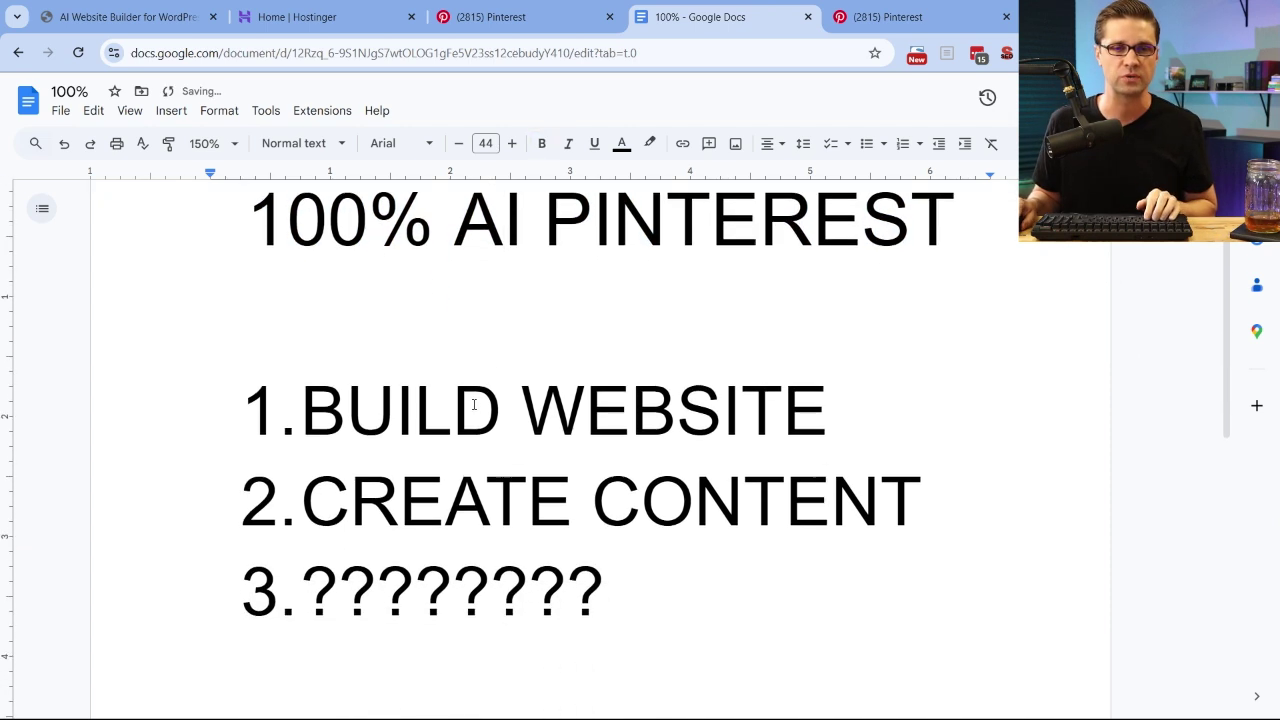
triple_click(478, 393)
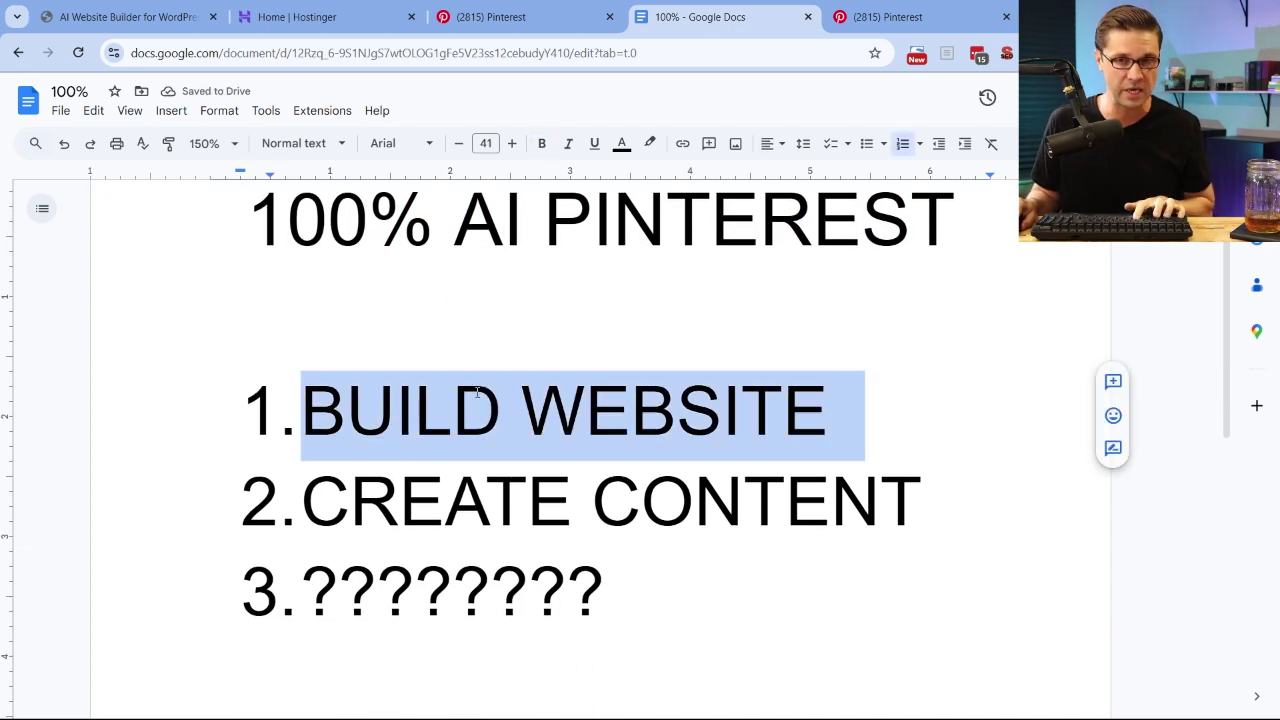
double_click(448, 466)
triple_click(448, 466)
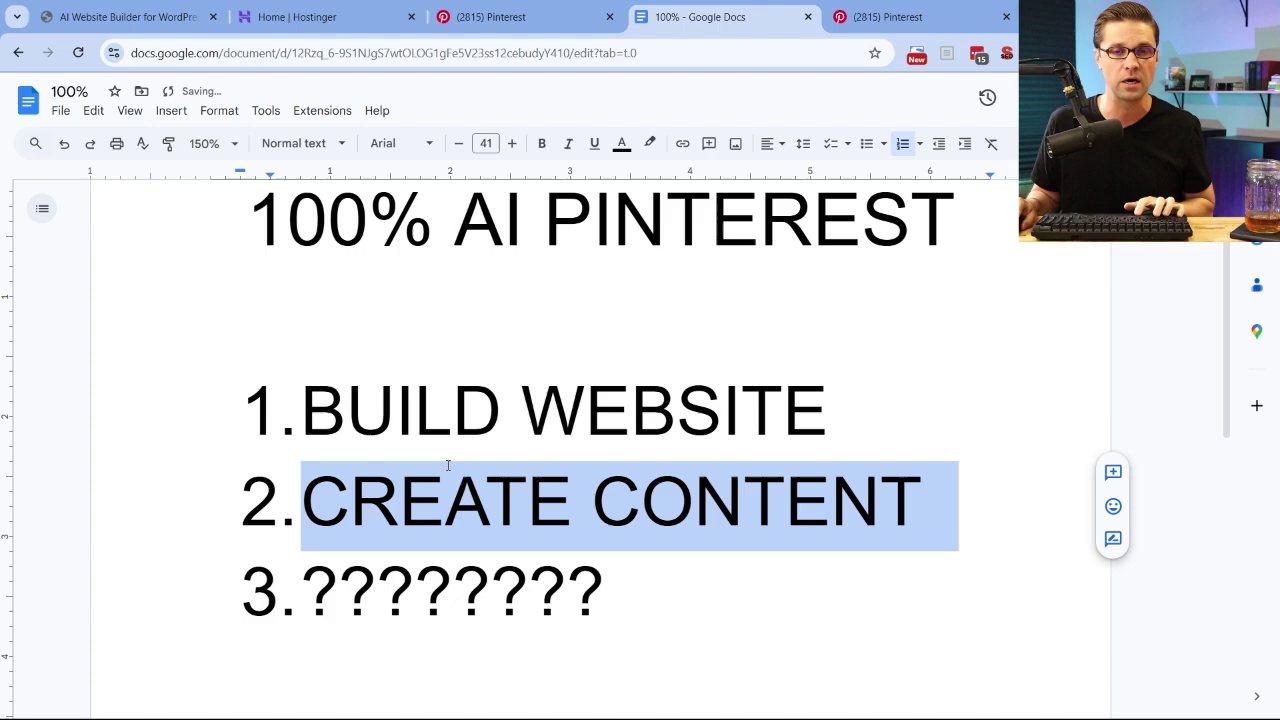
click(416, 590)
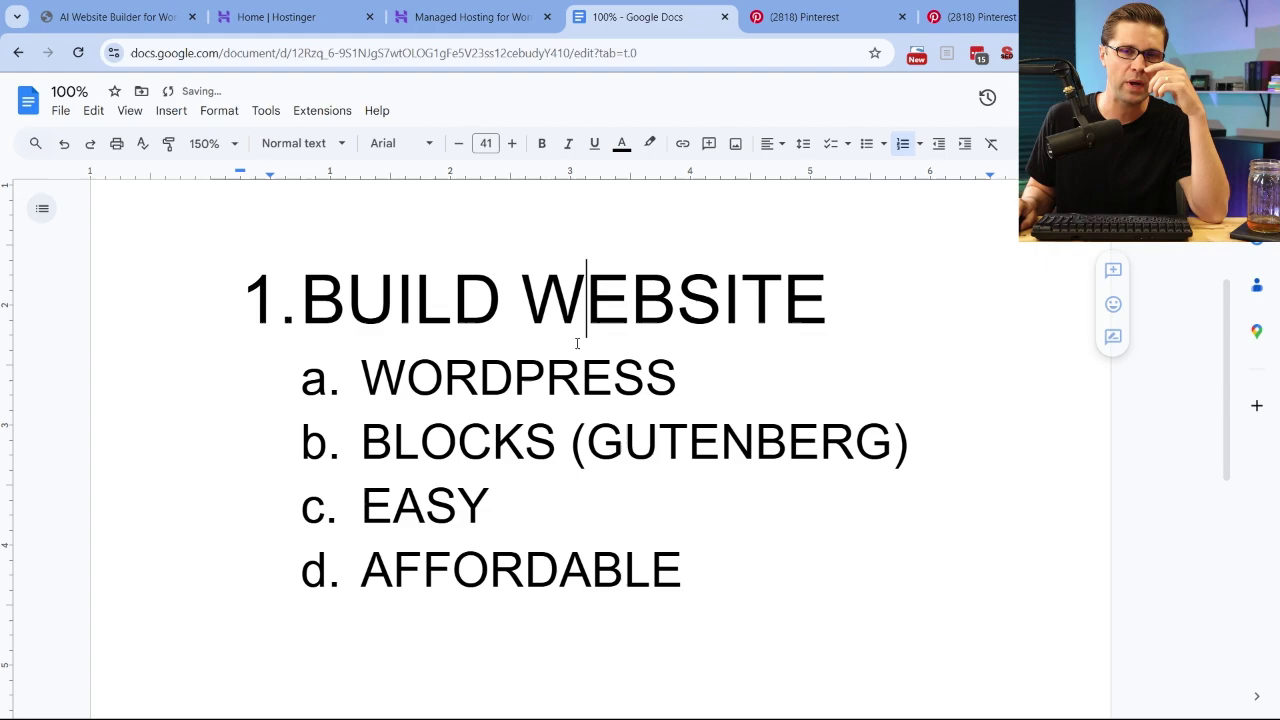
Switch to Hostinger's managed WordPress hosting page and read its plans, performance, protection and WordPress AI tools sections
click(465, 17)
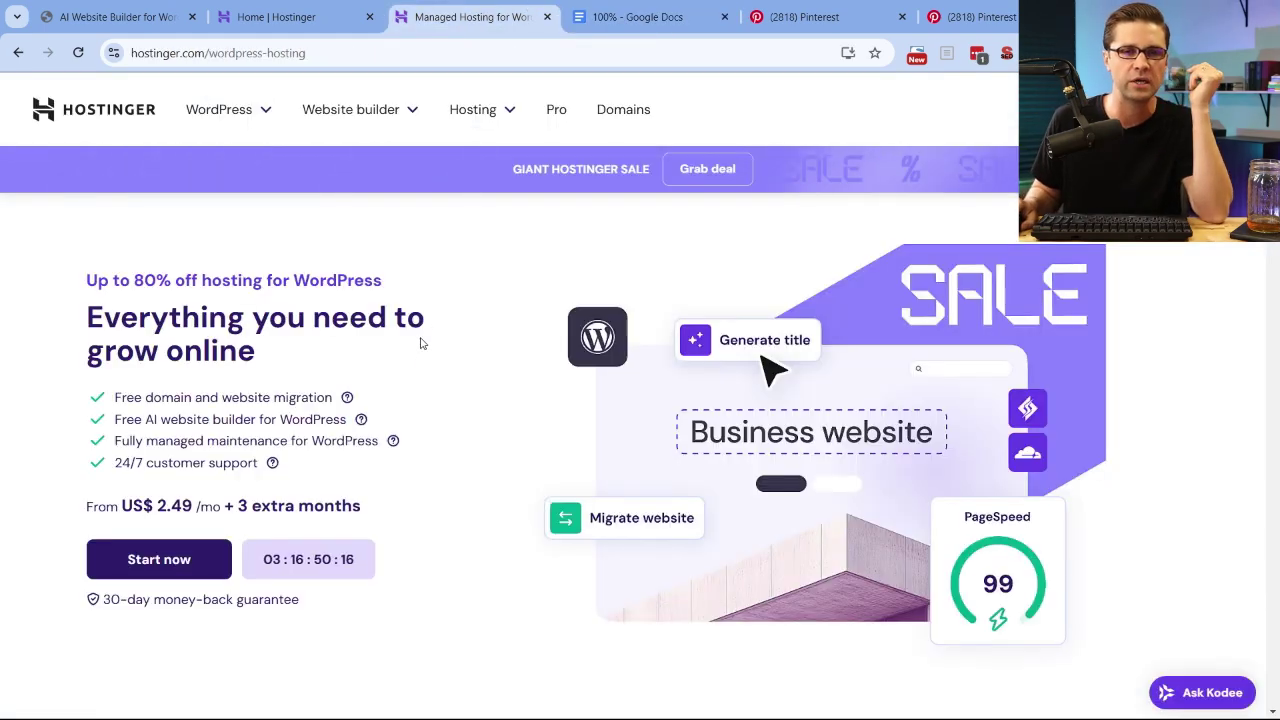
scroll(434, 437, down, 10)
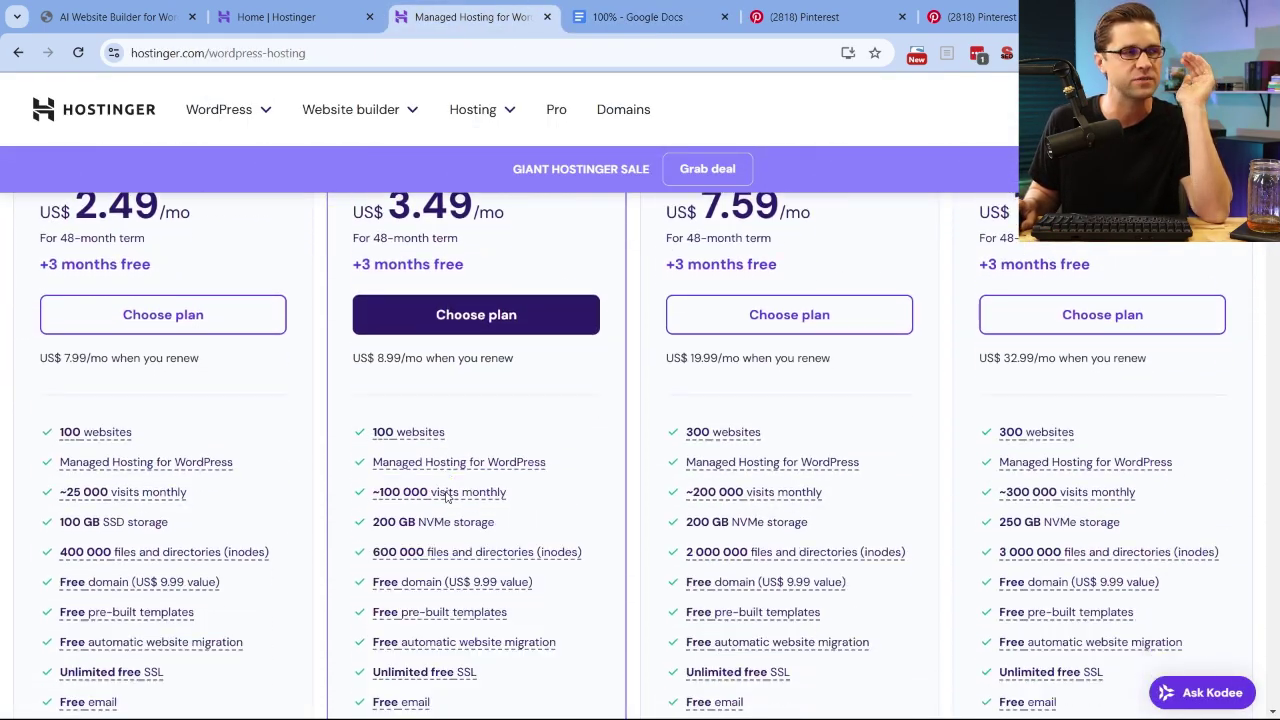
scroll(445, 495, down, 14)
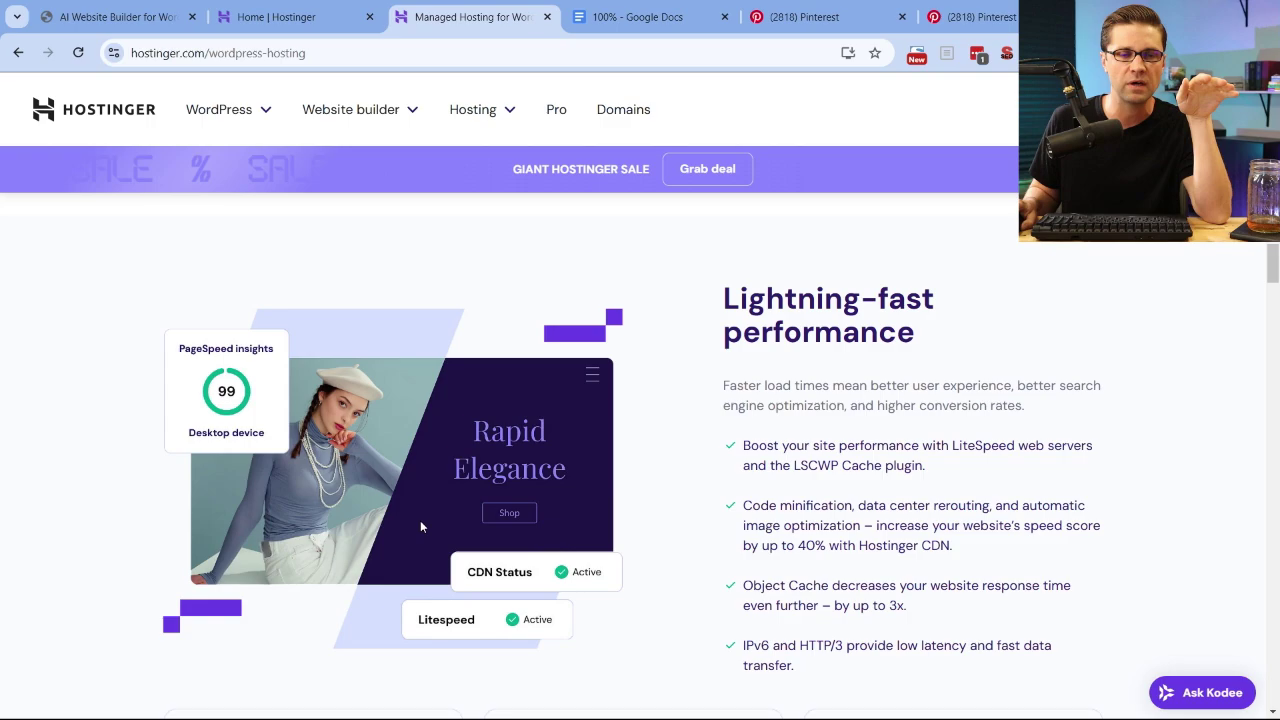
scroll(421, 527, down, 14)
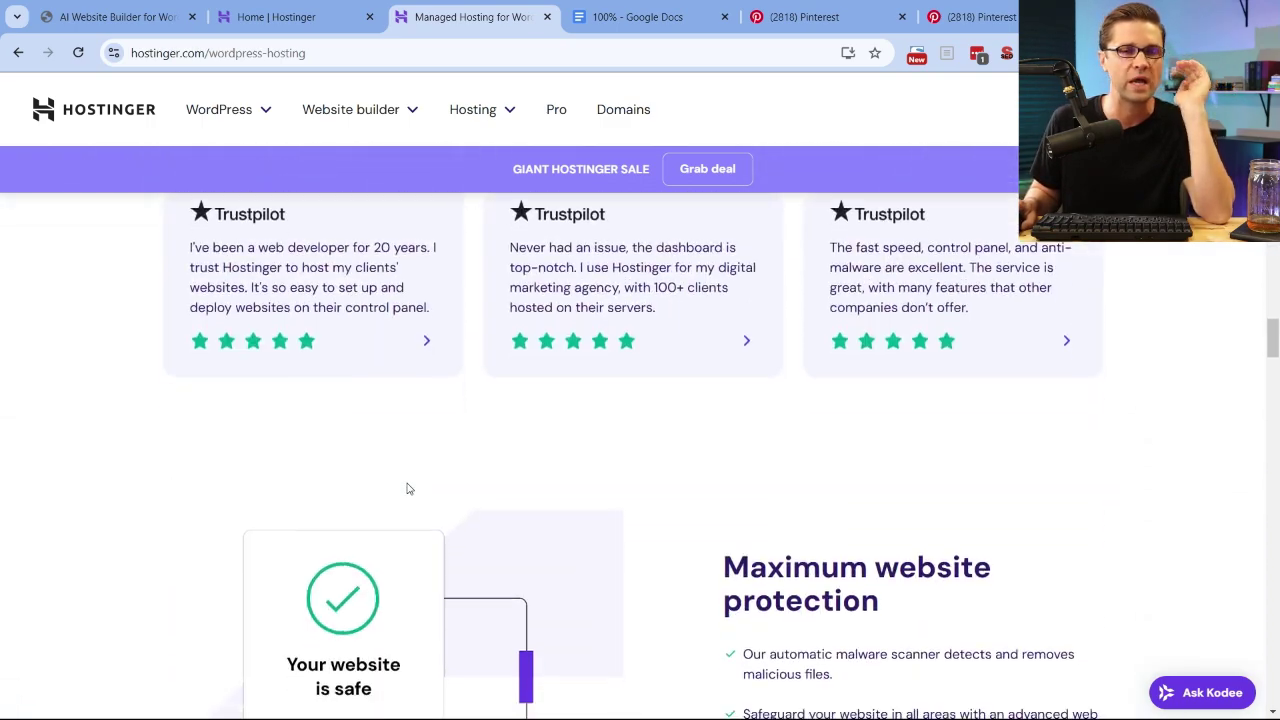
scroll(400, 488, down, 14)
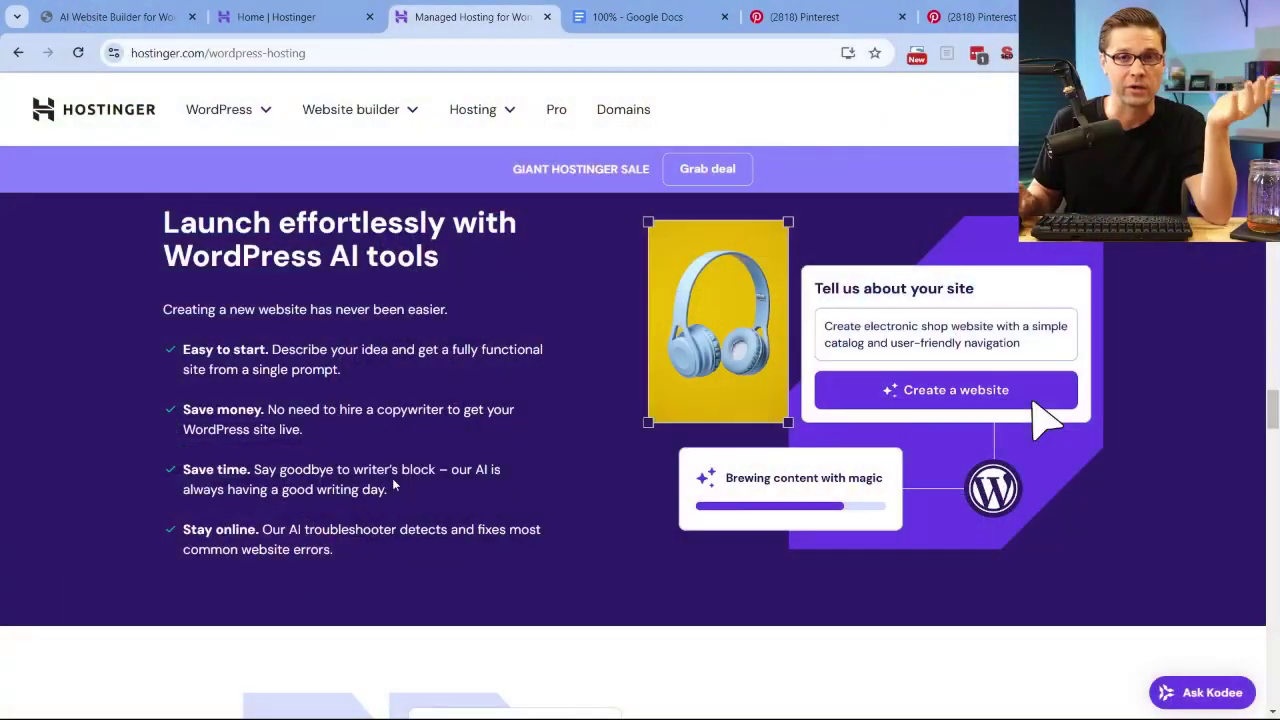
Return to the Google Docs outline and highlight the WORDPRESS item under BUILD WEBSITE
click(650, 12)
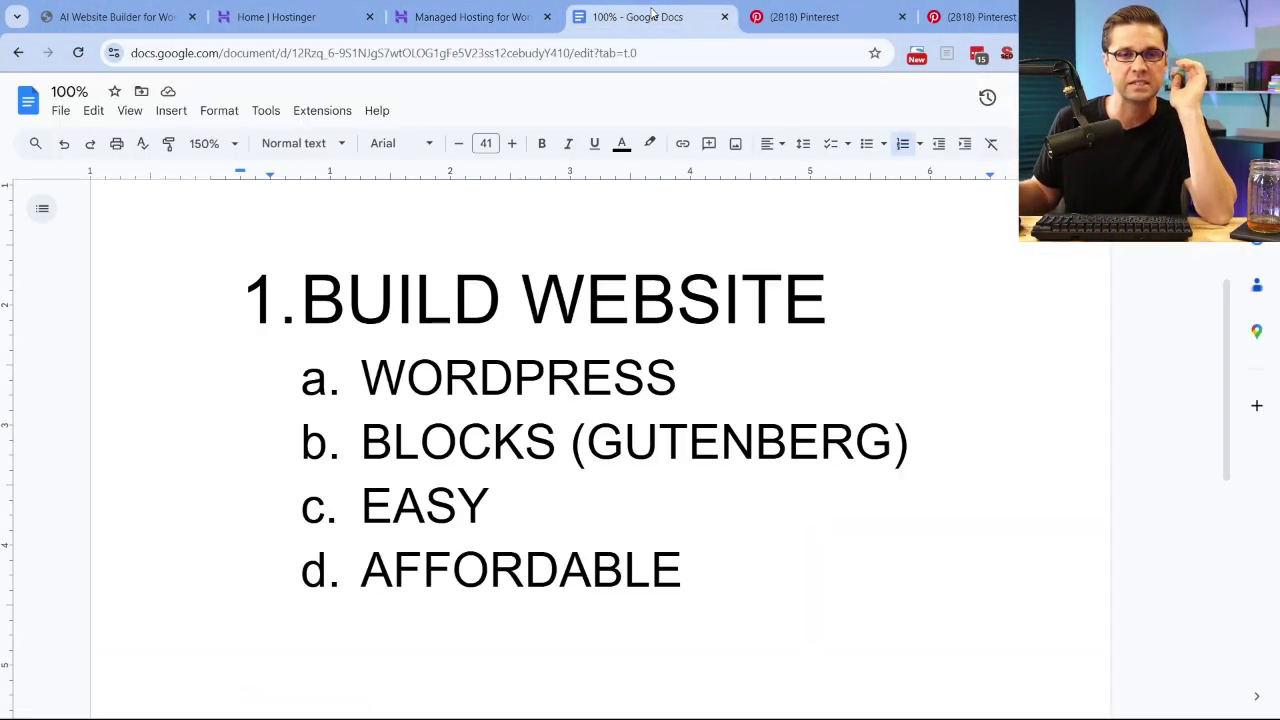
double_click(484, 375)
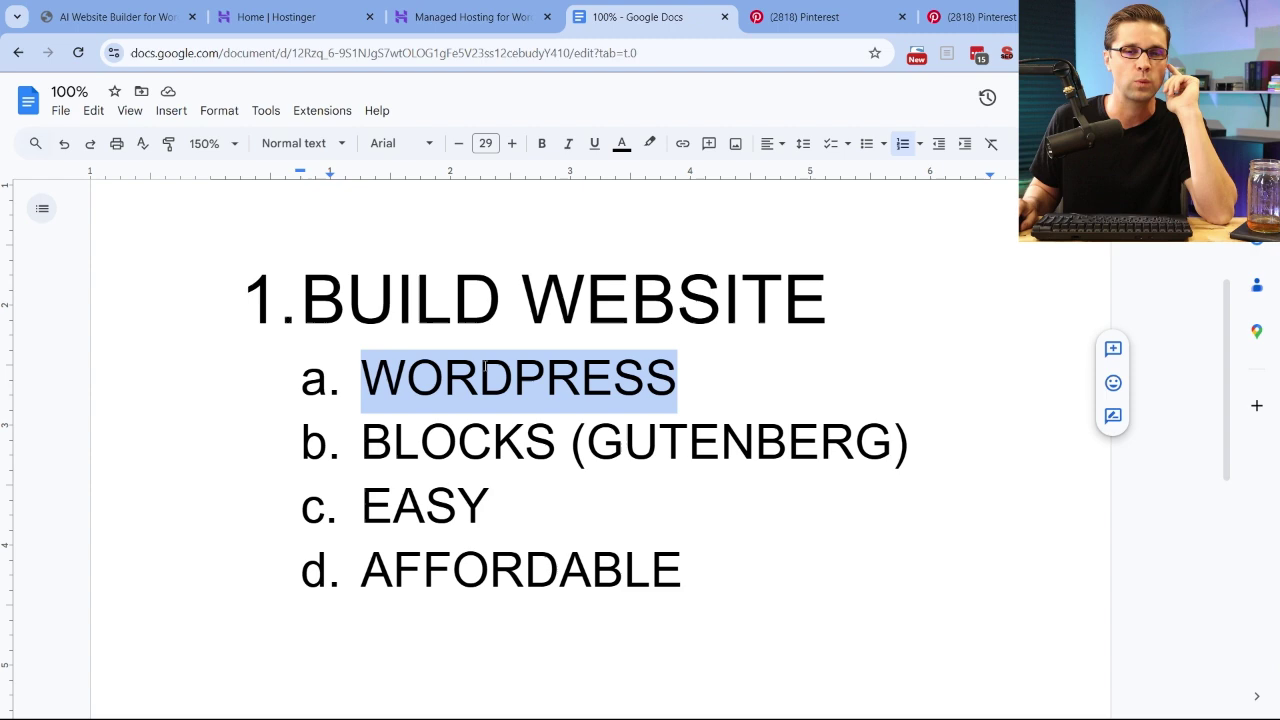
triple_click(519, 340)
triple_click(518, 398)
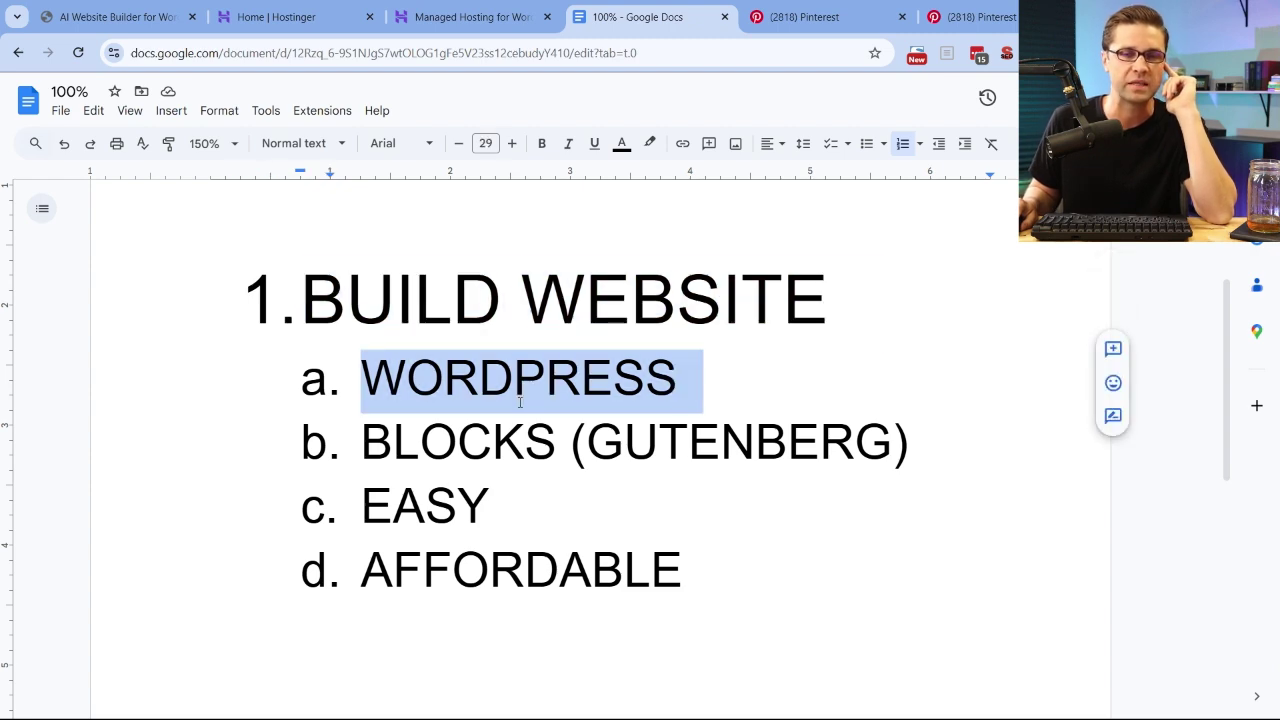
click(493, 443)
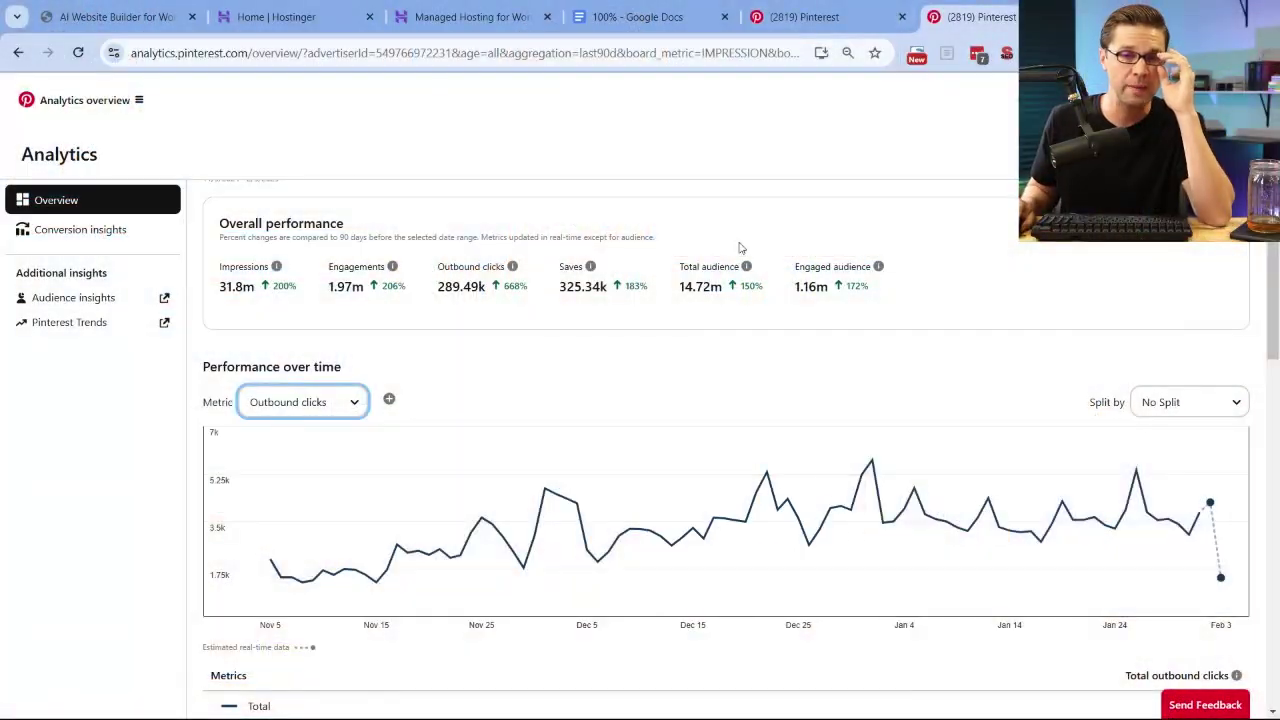
Switch to the Pinterest home feed and look through its recipe and home decor pins
click(802, 18)
scroll(449, 420, down, 10)
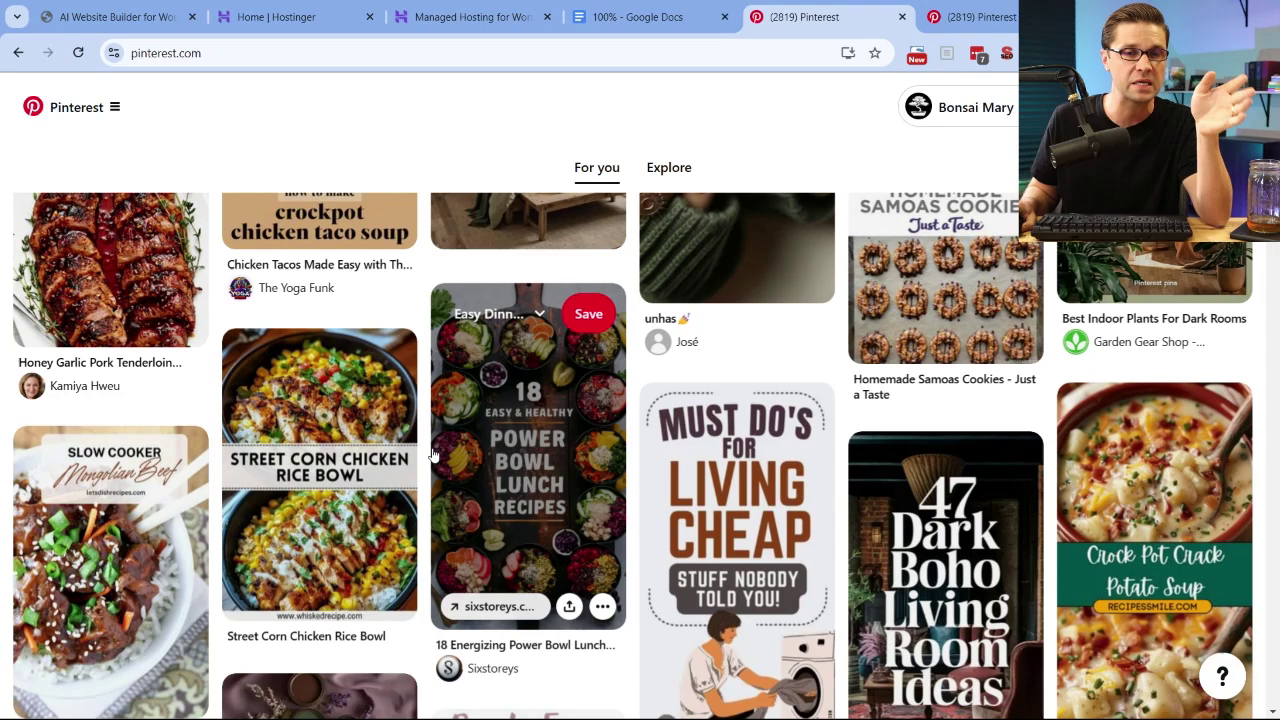
scroll(449, 464, down, 4)
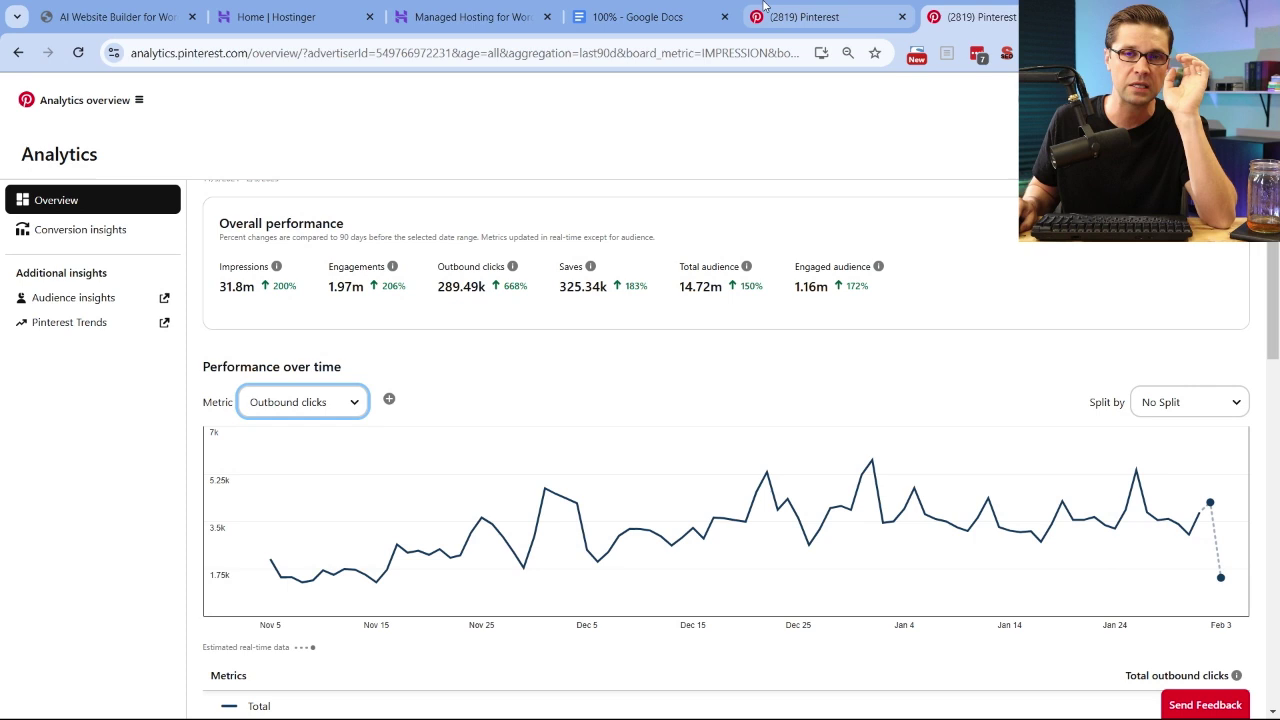
Go back to the Google Docs outline and review the whole BUILD WEBSITE list from WORDPRESS to AFFORDABLE
click(650, 16)
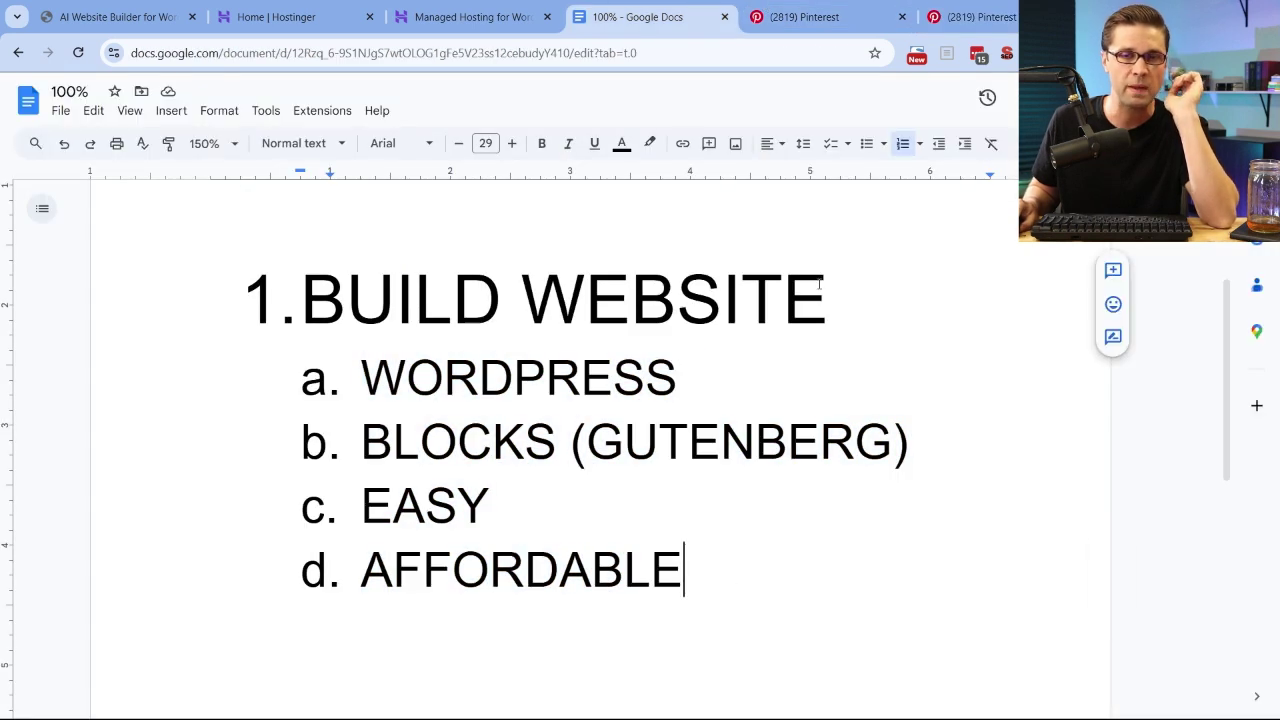
drag(683, 575, 314, 292)
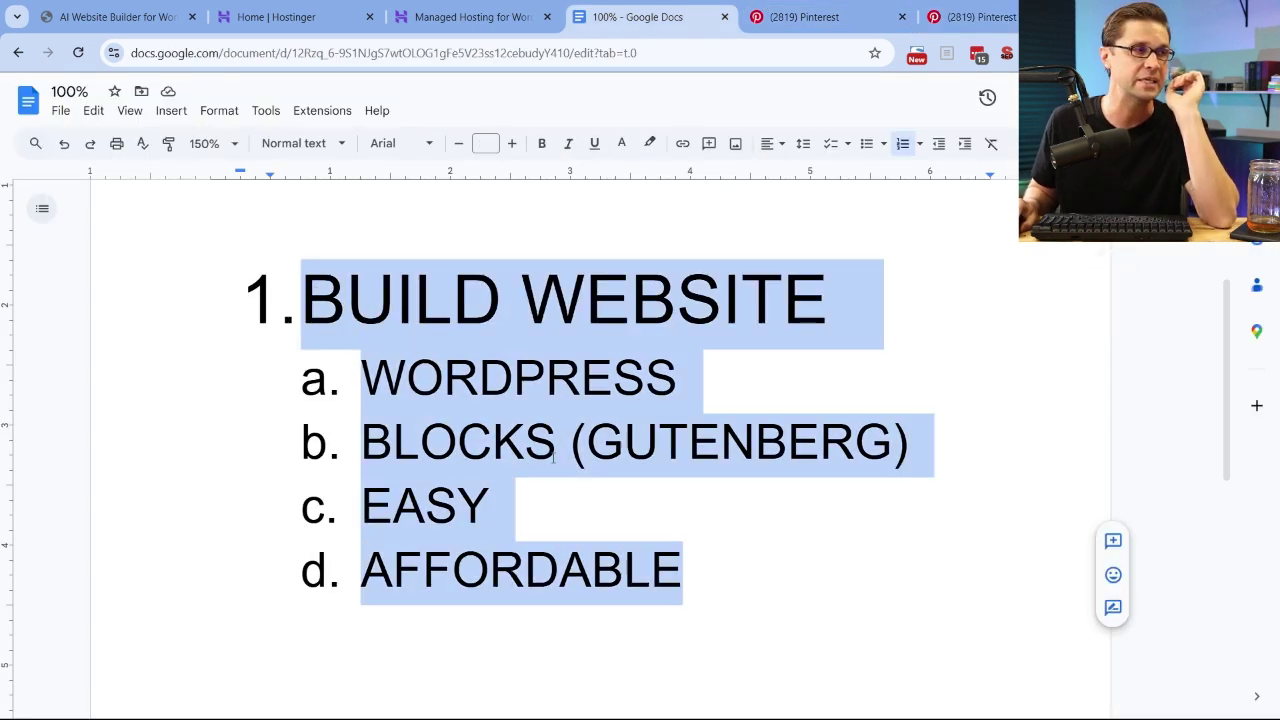
click(770, 576)
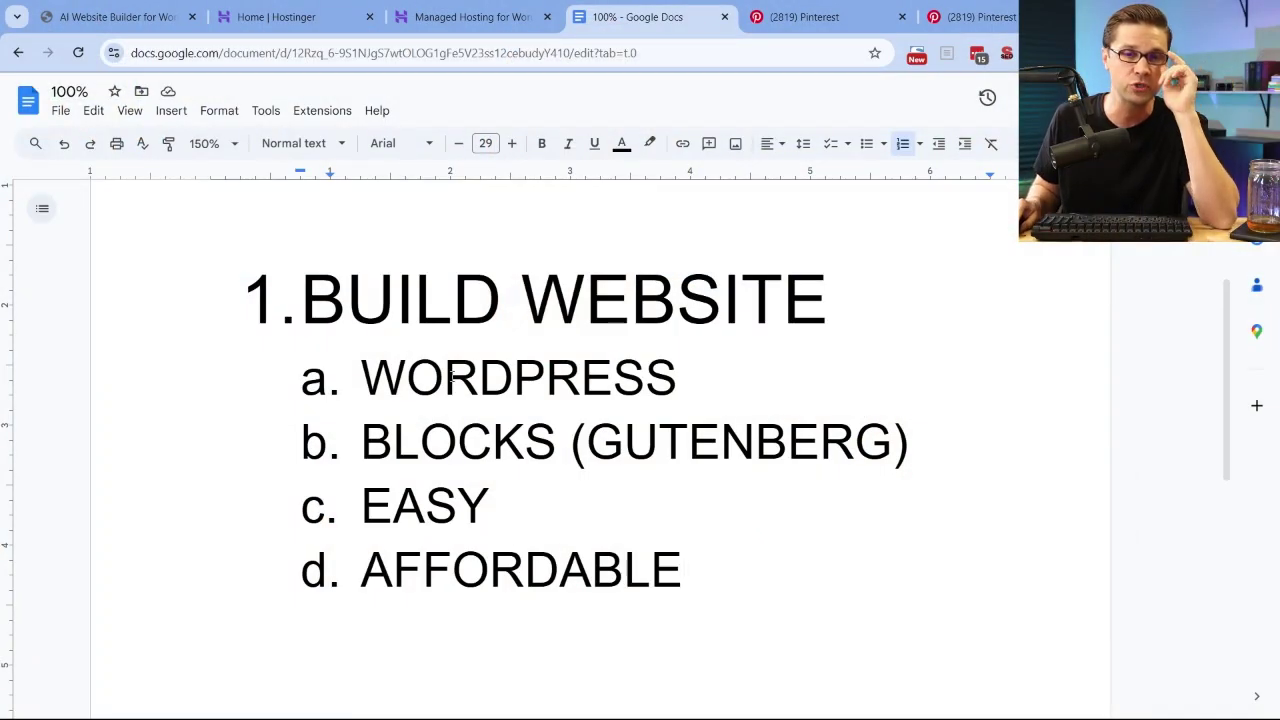
triple_click(472, 432)
click(433, 499)
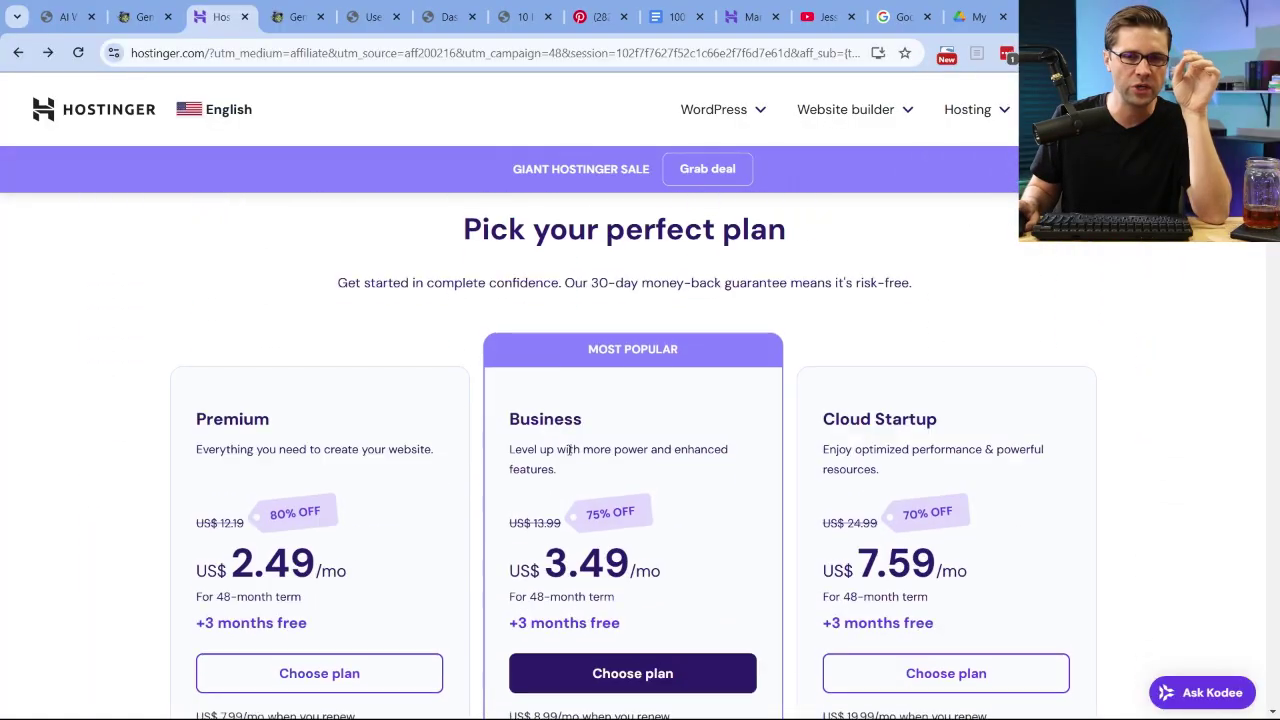
Compare the prices and included features of Hostinger's Premium, Business and Cloud Startup plans
scroll(567, 452, down, 2)
scroll(534, 549, up, 3)
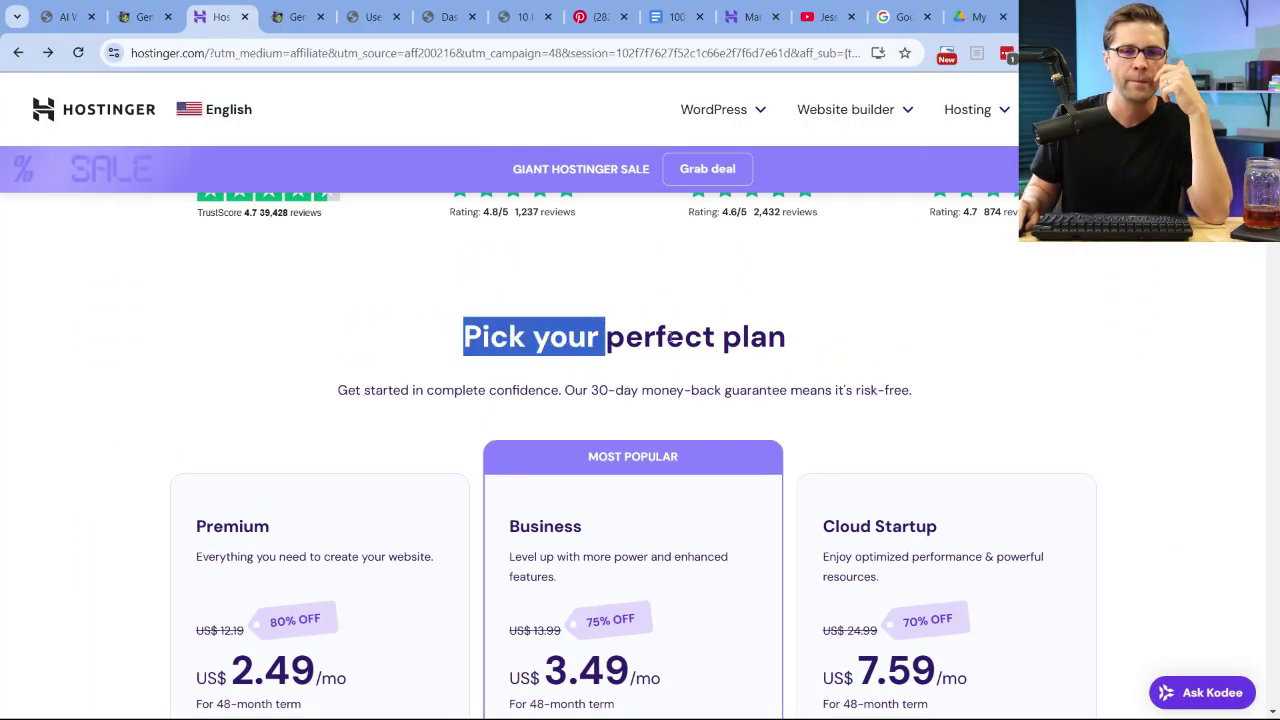
scroll(605, 506, down, 3)
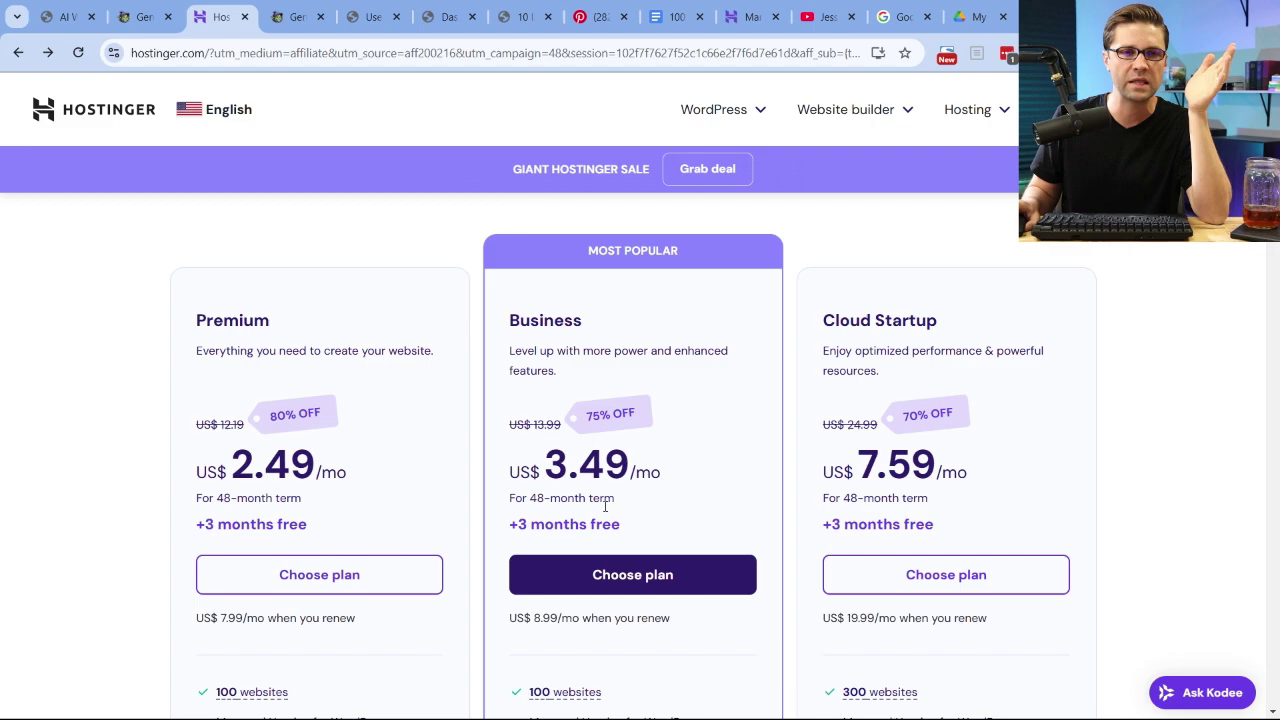
scroll(605, 506, down, 2)
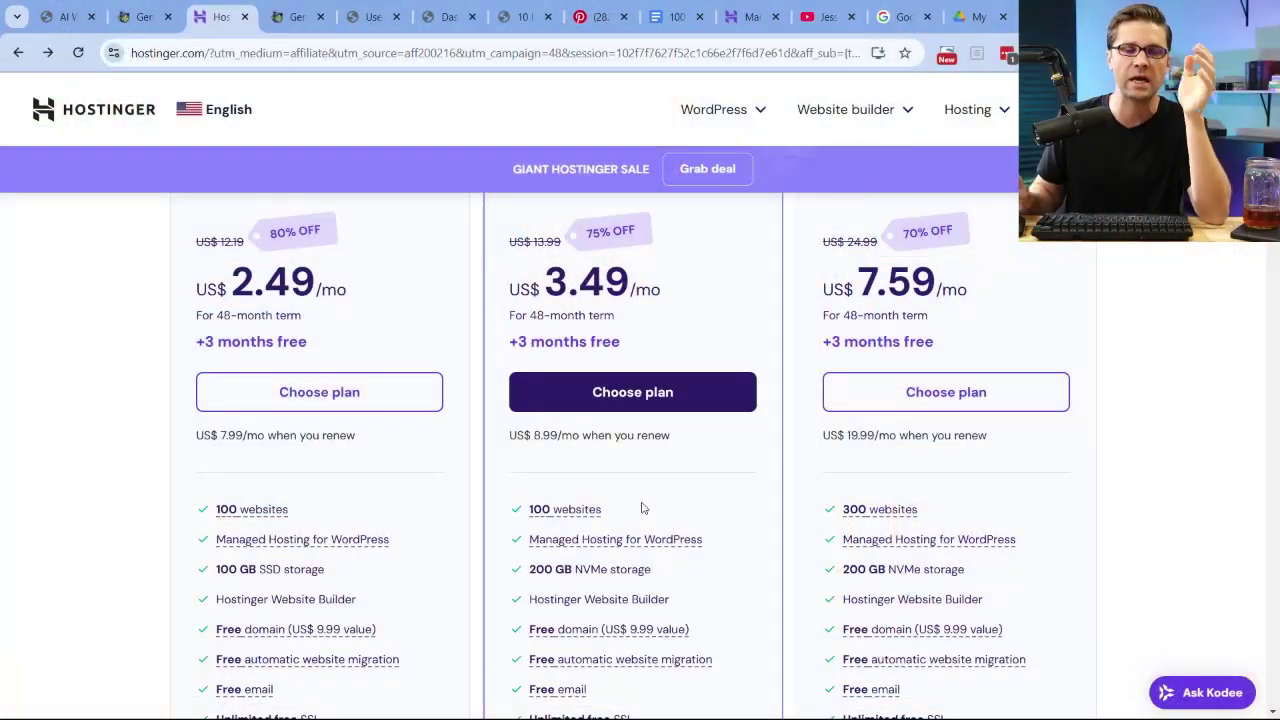
scroll(643, 509, up, 2)
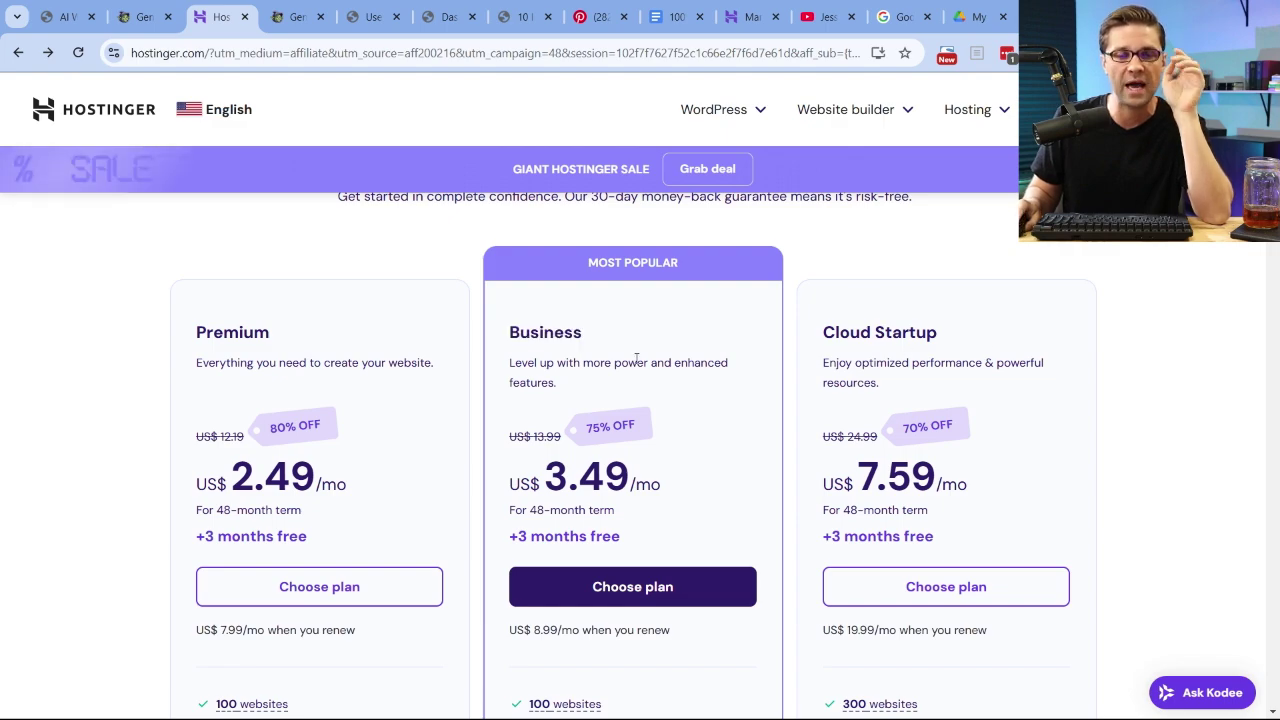
scroll(636, 357, down, 9)
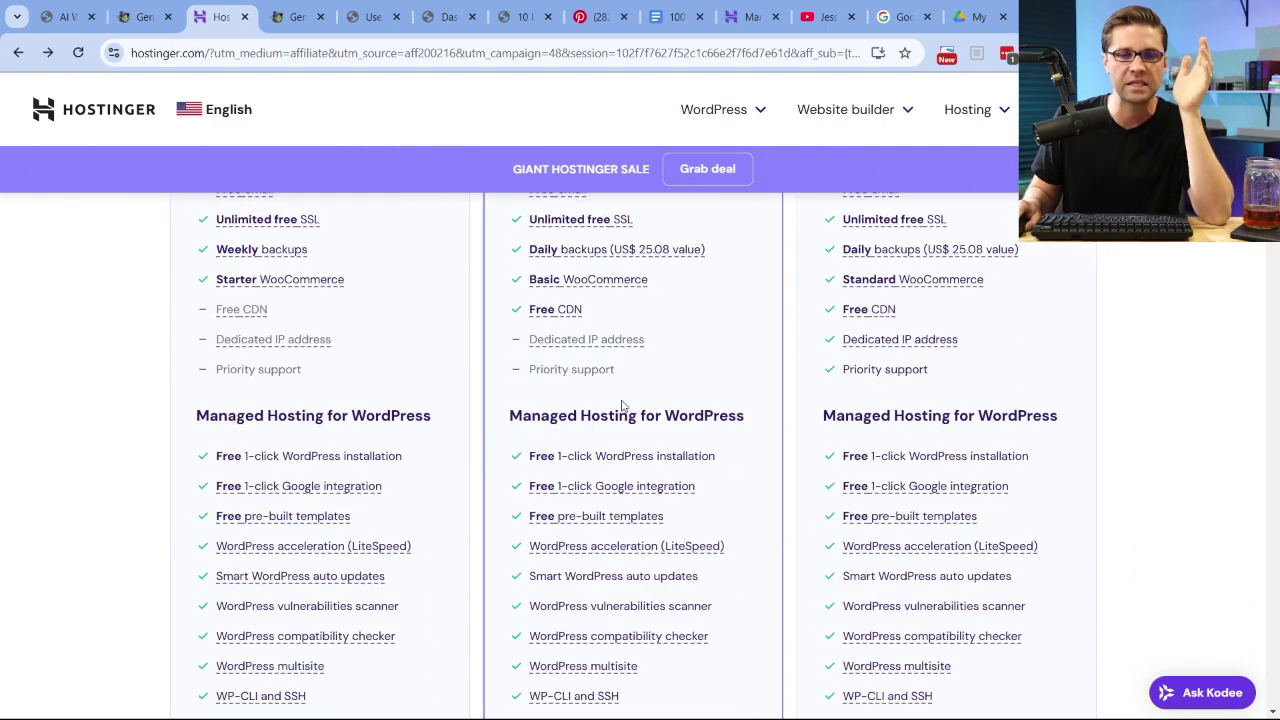
scroll(622, 405, up, 5)
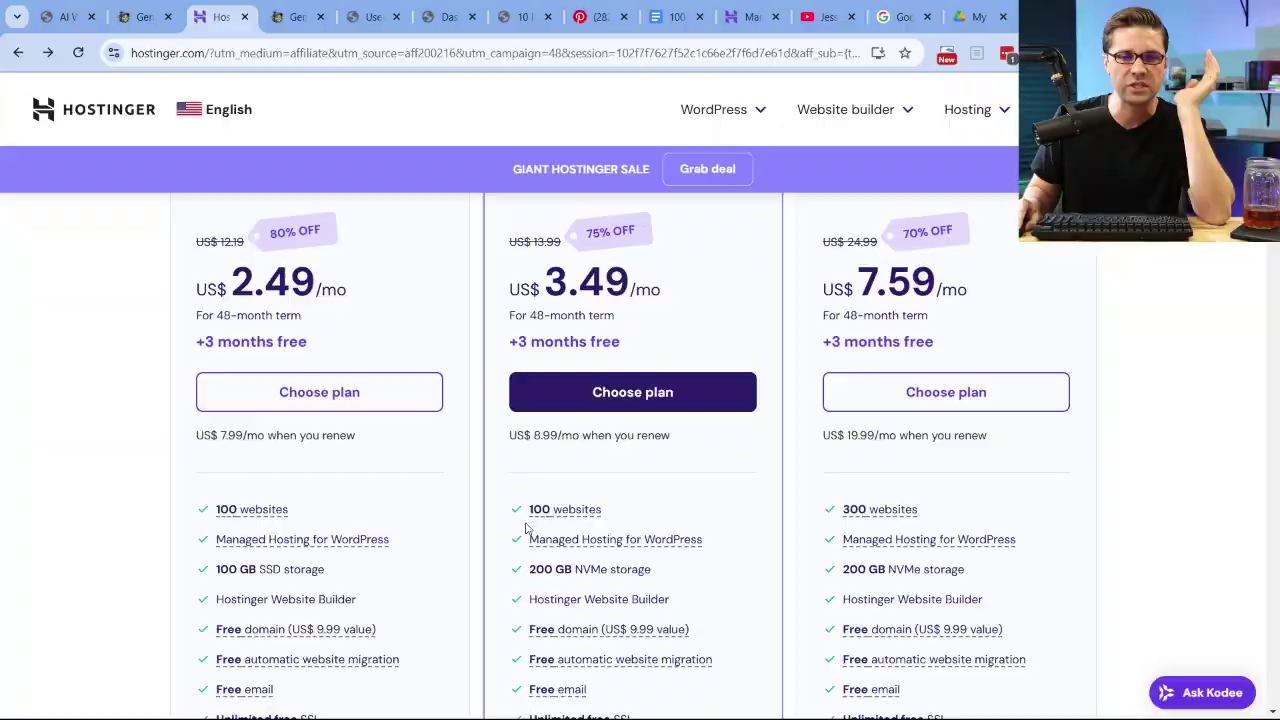
Examine the Business plan's website allowance, Managed Hosting for WordPress features and Hostinger Website Builder features
drag(525, 527, 632, 496)
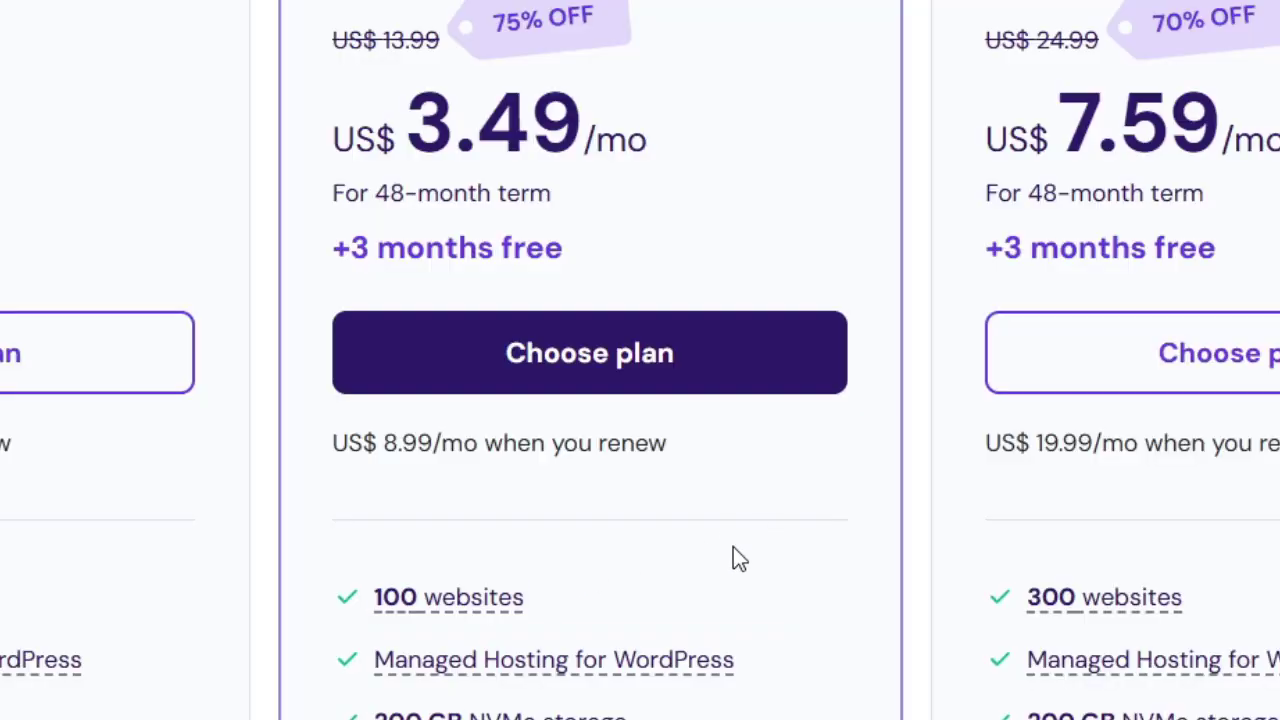
scroll(733, 548, down, 15)
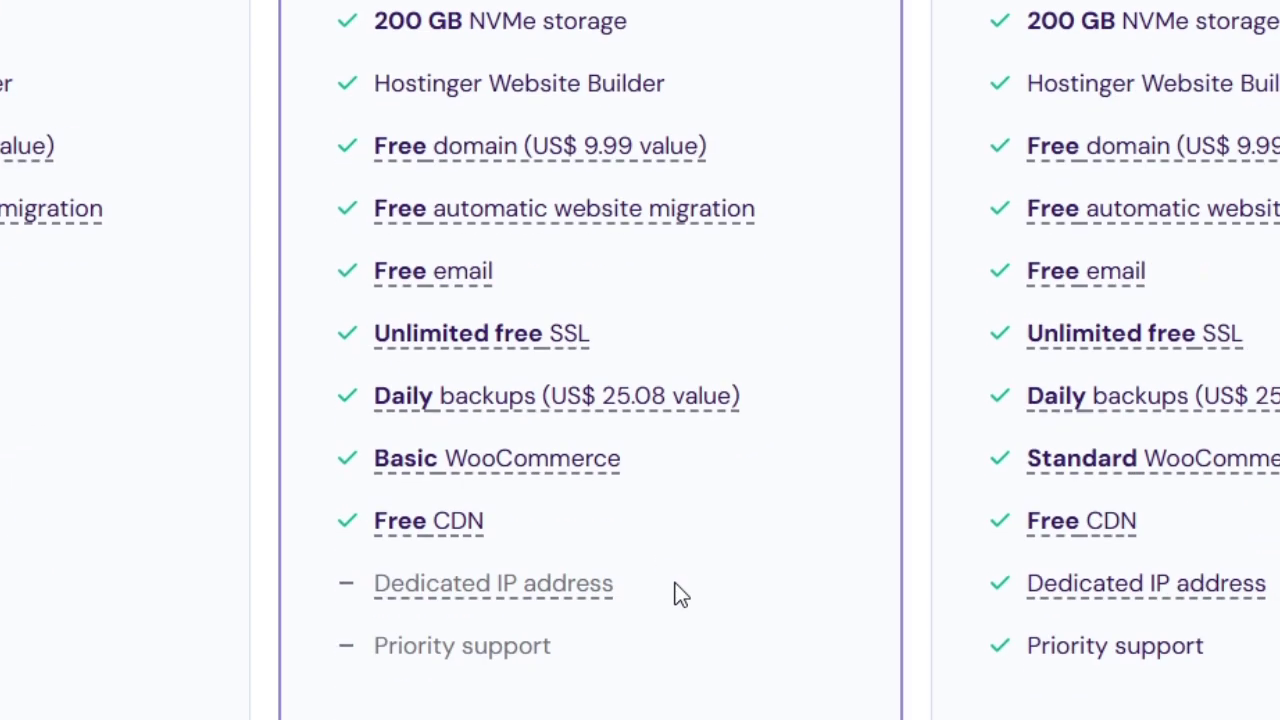
scroll(751, 565, up, 5)
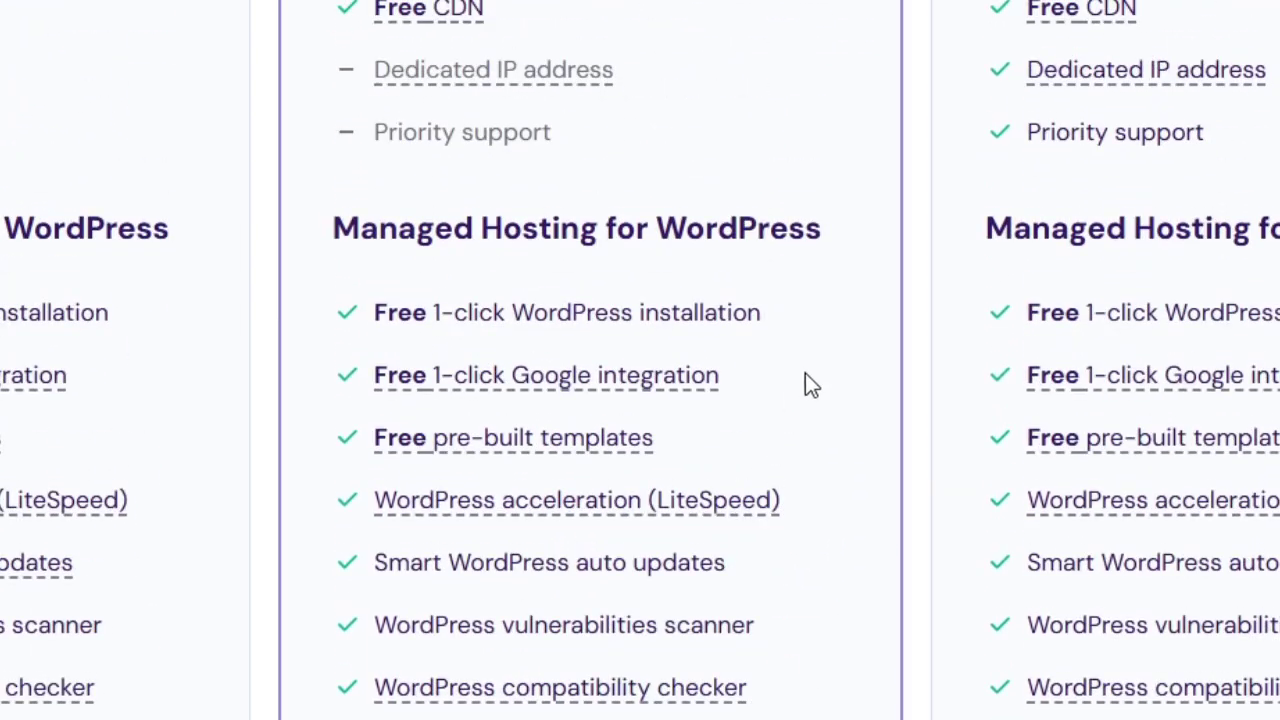
triple_click(783, 323)
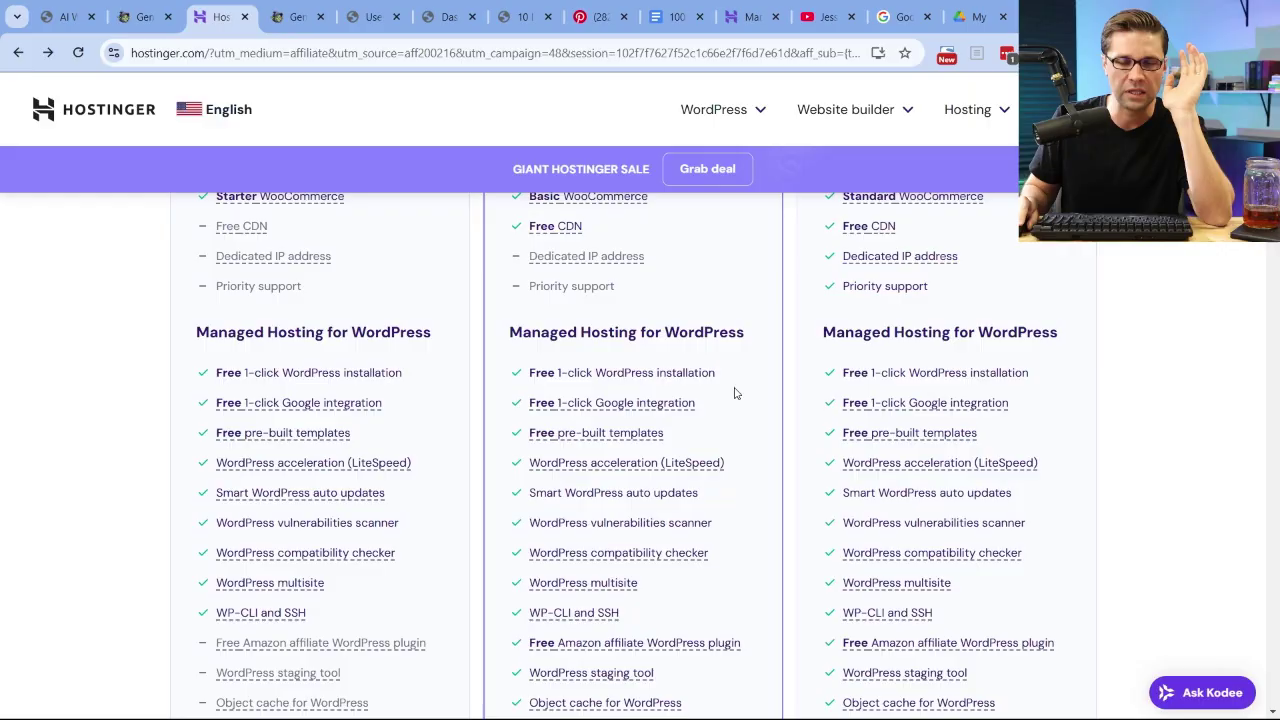
scroll(762, 420, down, 4)
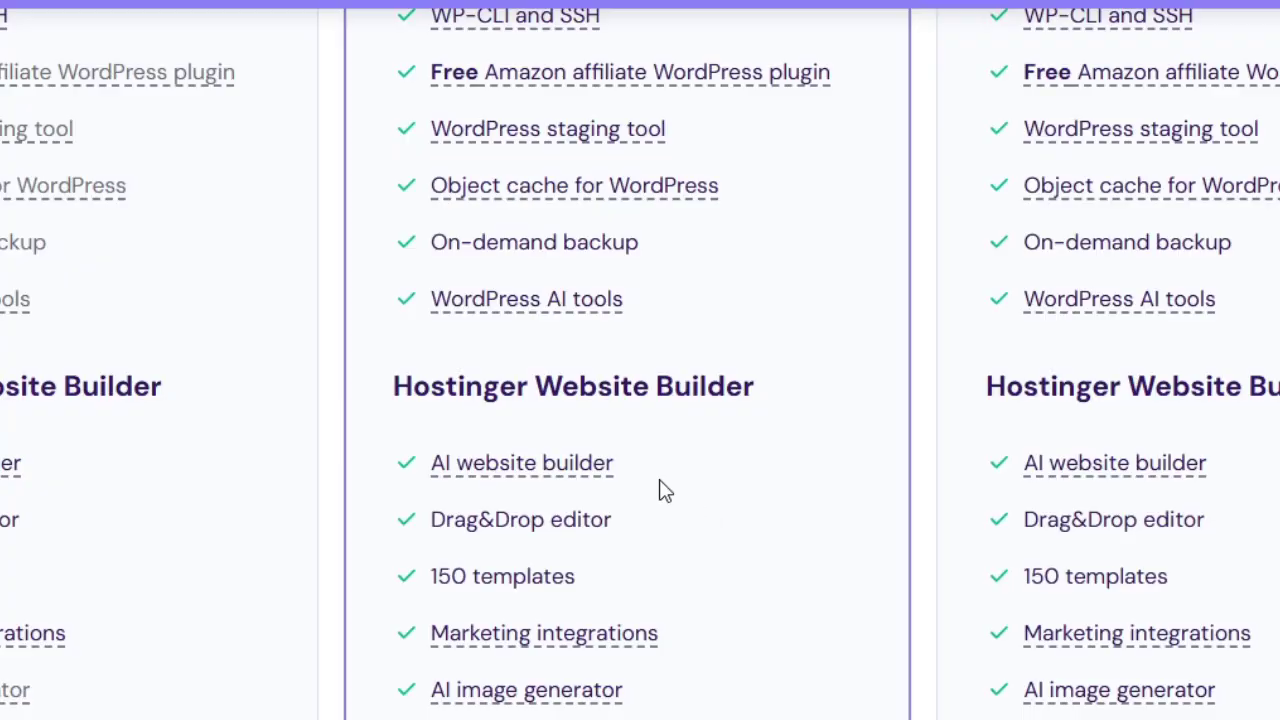
click(762, 482)
scroll(711, 537, down, 2)
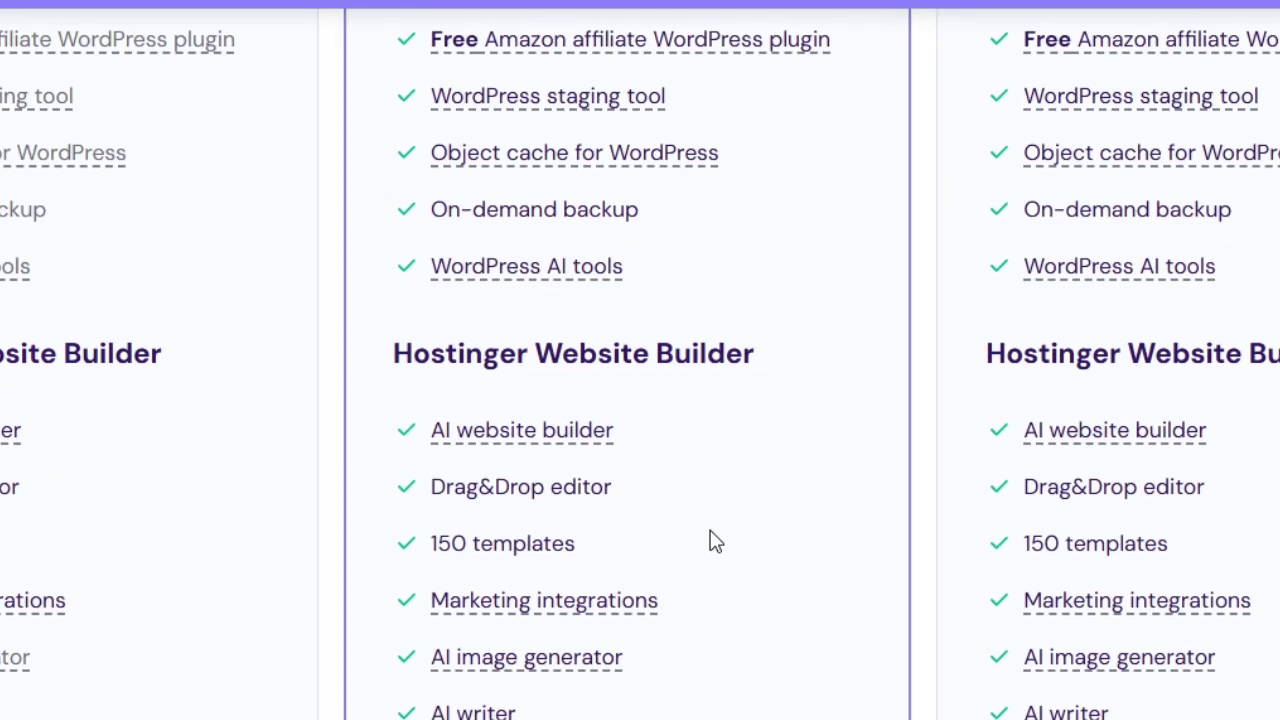
Review the Business plan's Hostinger Website Builder tools and choose the Business plan
drag(612, 700, 360, 495)
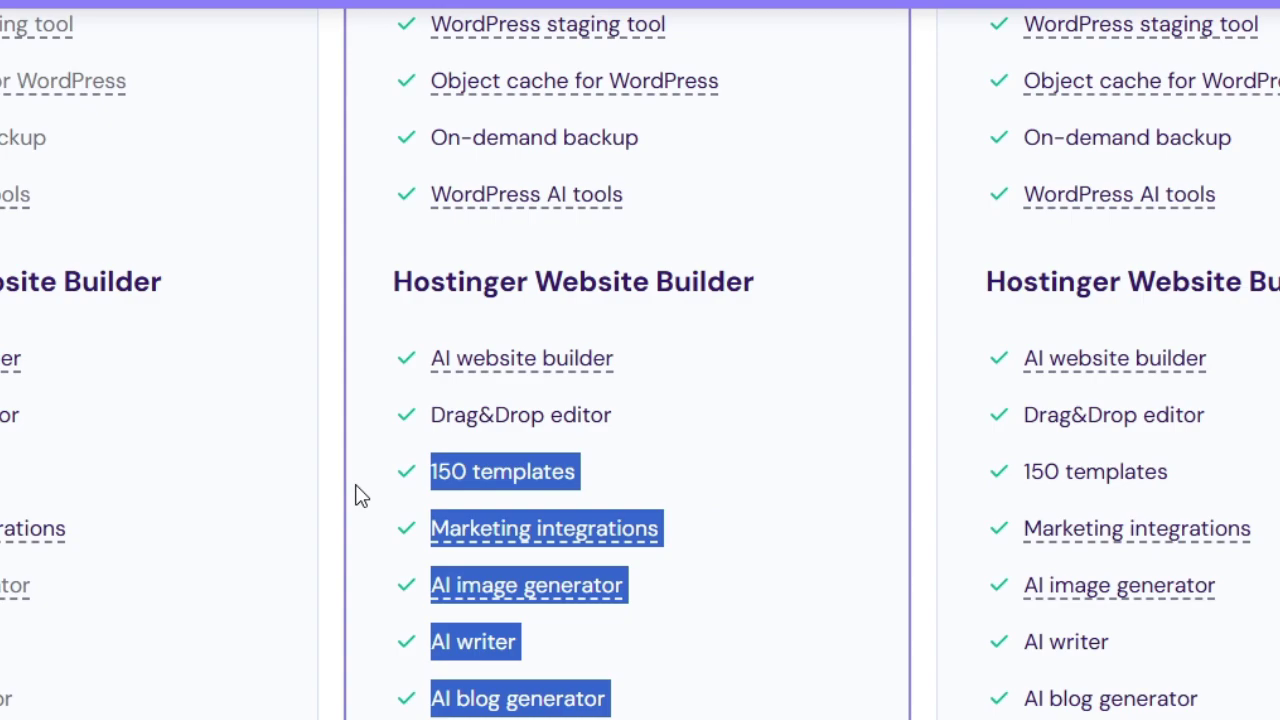
click(786, 540)
scroll(786, 540, up, 10)
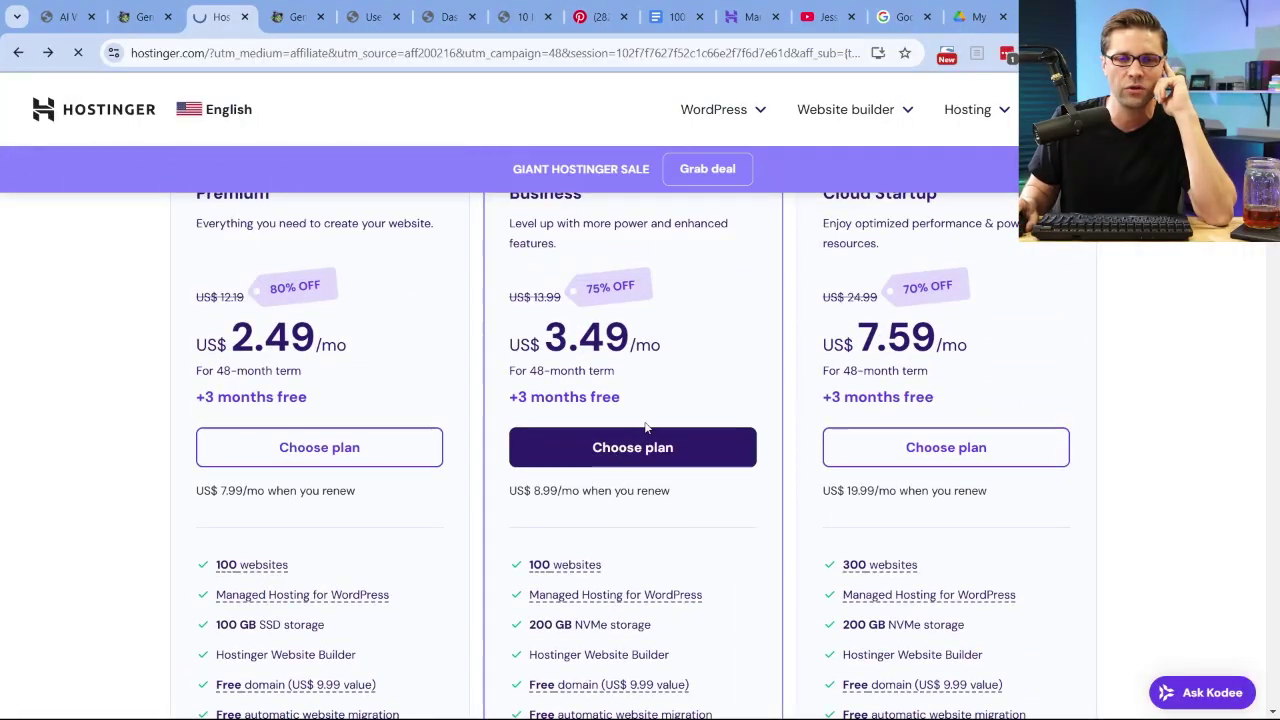
click(610, 450)
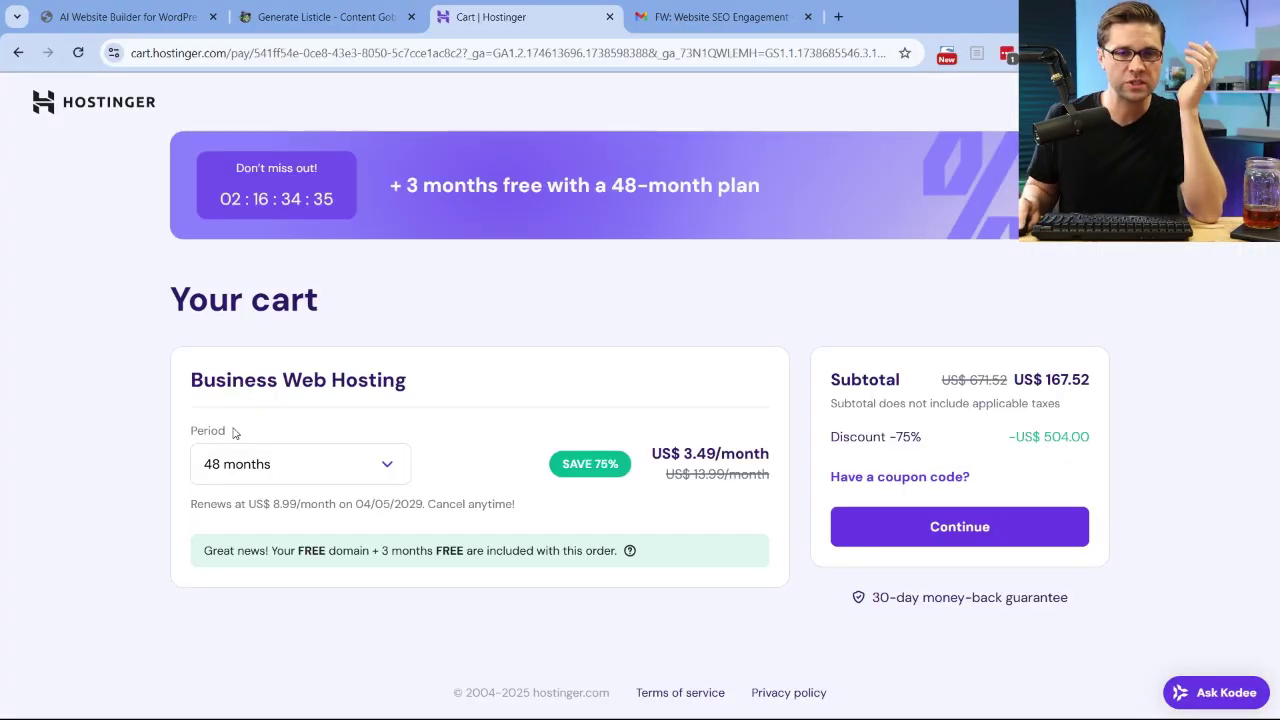
Try the 24-month period for Business Web Hosting and set it to 48 months
click(350, 463)
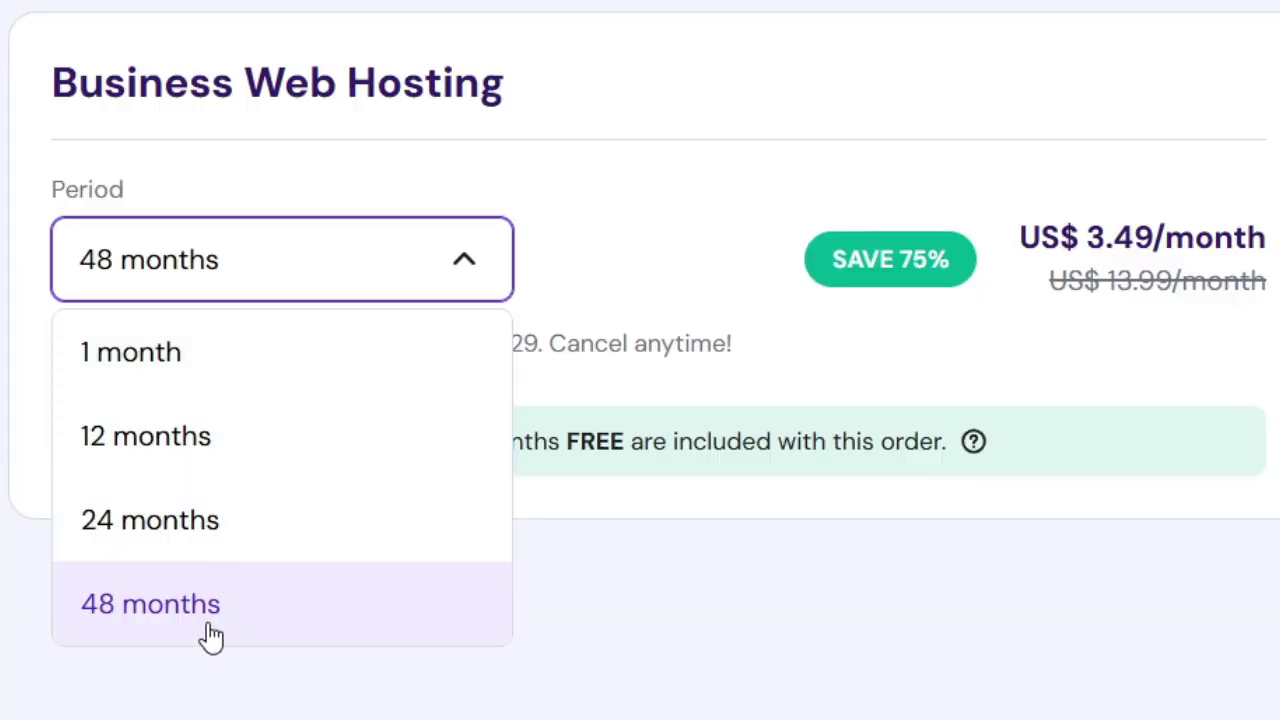
click(208, 628)
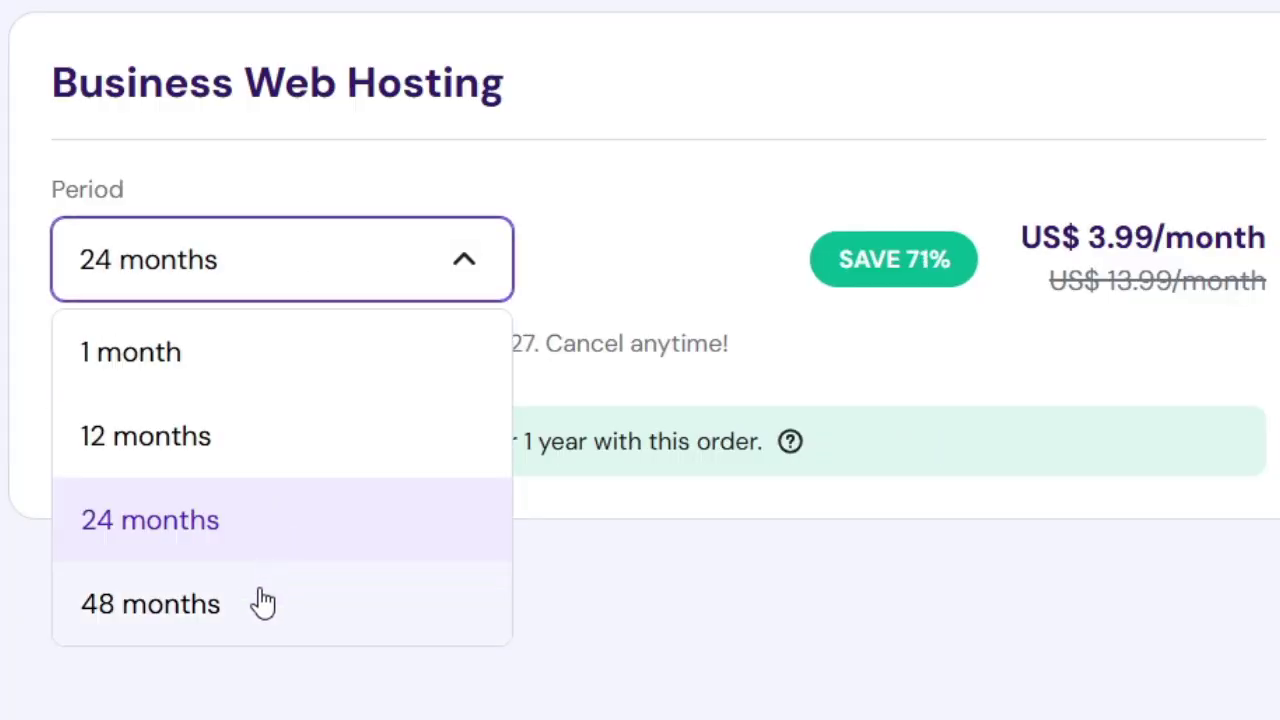
click(263, 603)
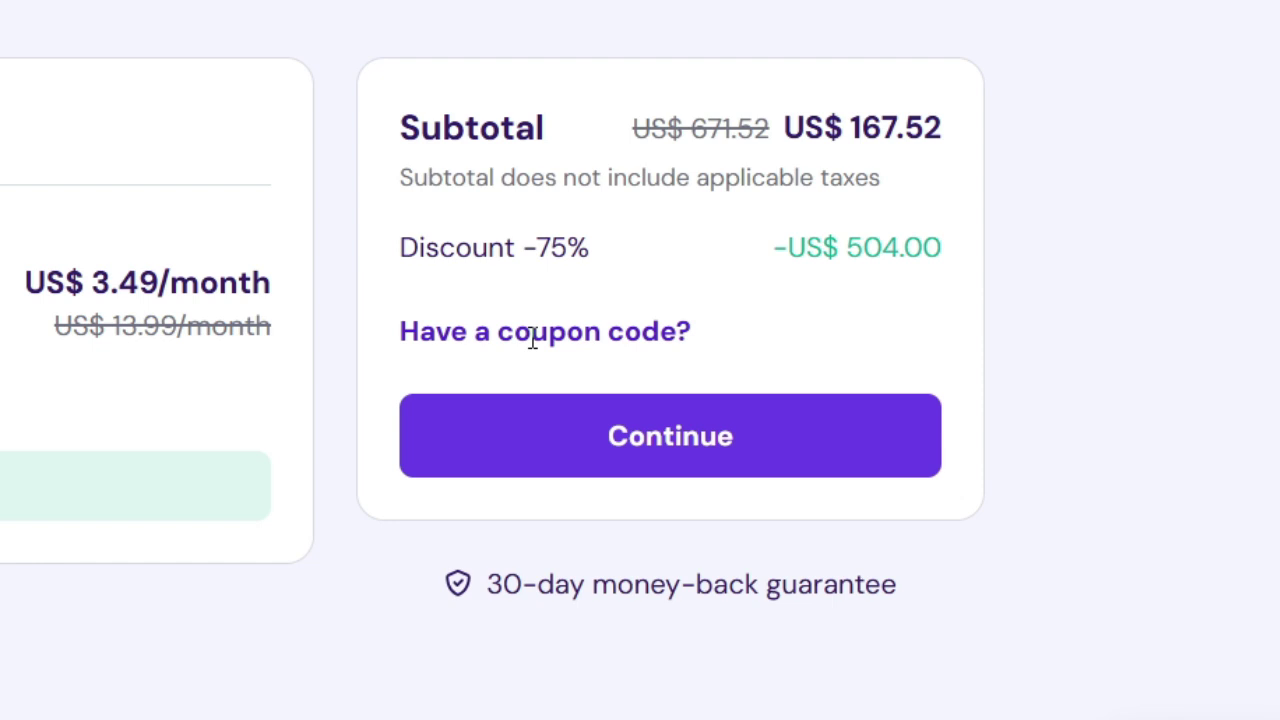
Apply the coupon code JESSE10 to the cart
click(892, 478)
text(JESSE10)
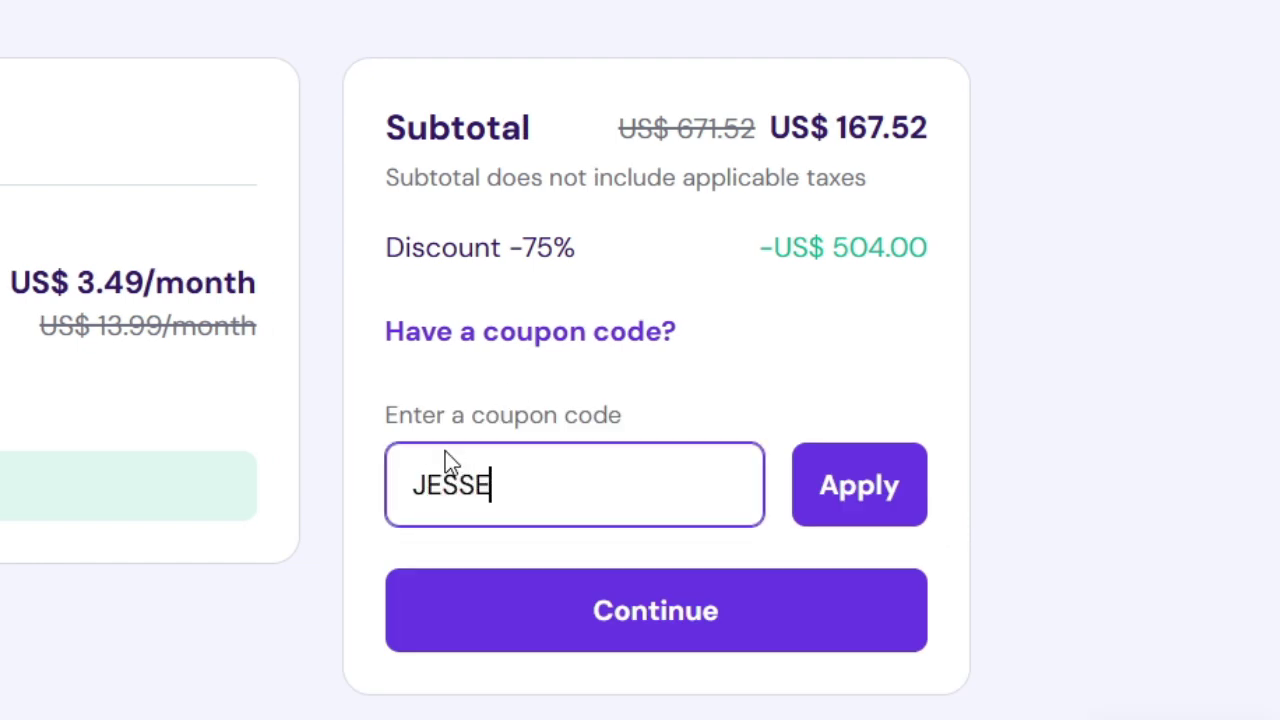
click(797, 481)
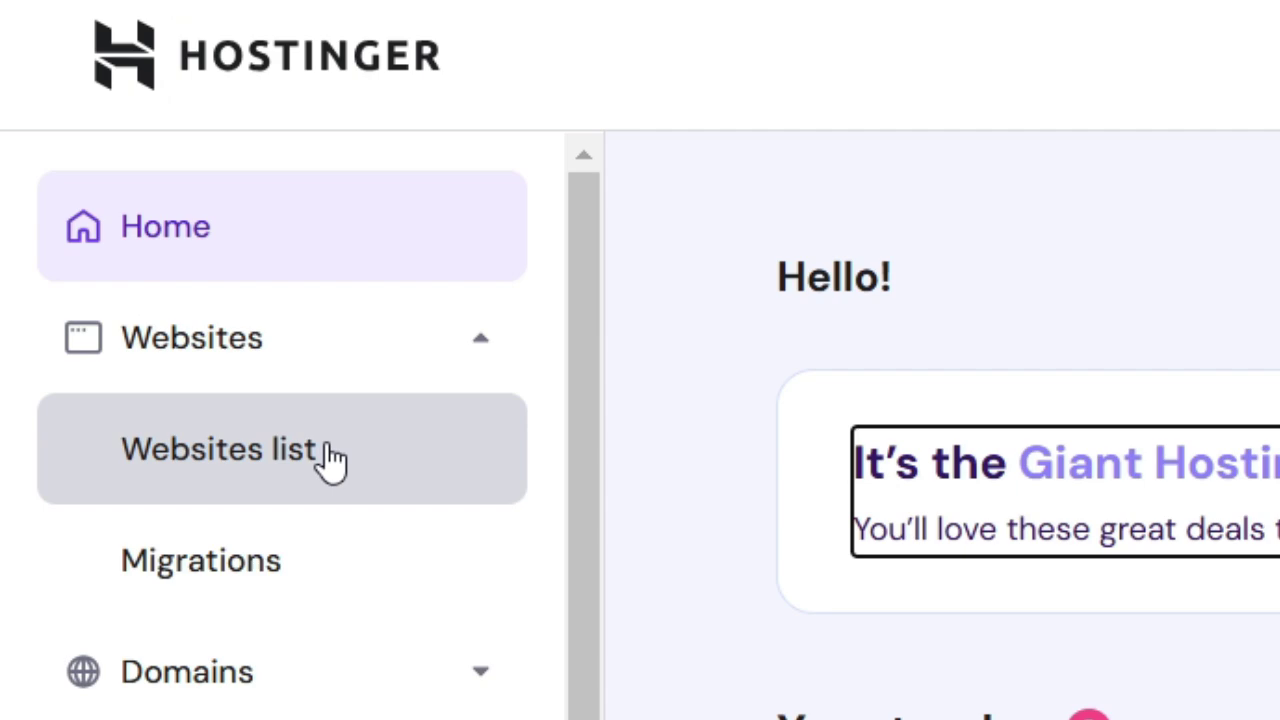
Start adding a new WordPress website from the account's websites list
click(326, 446)
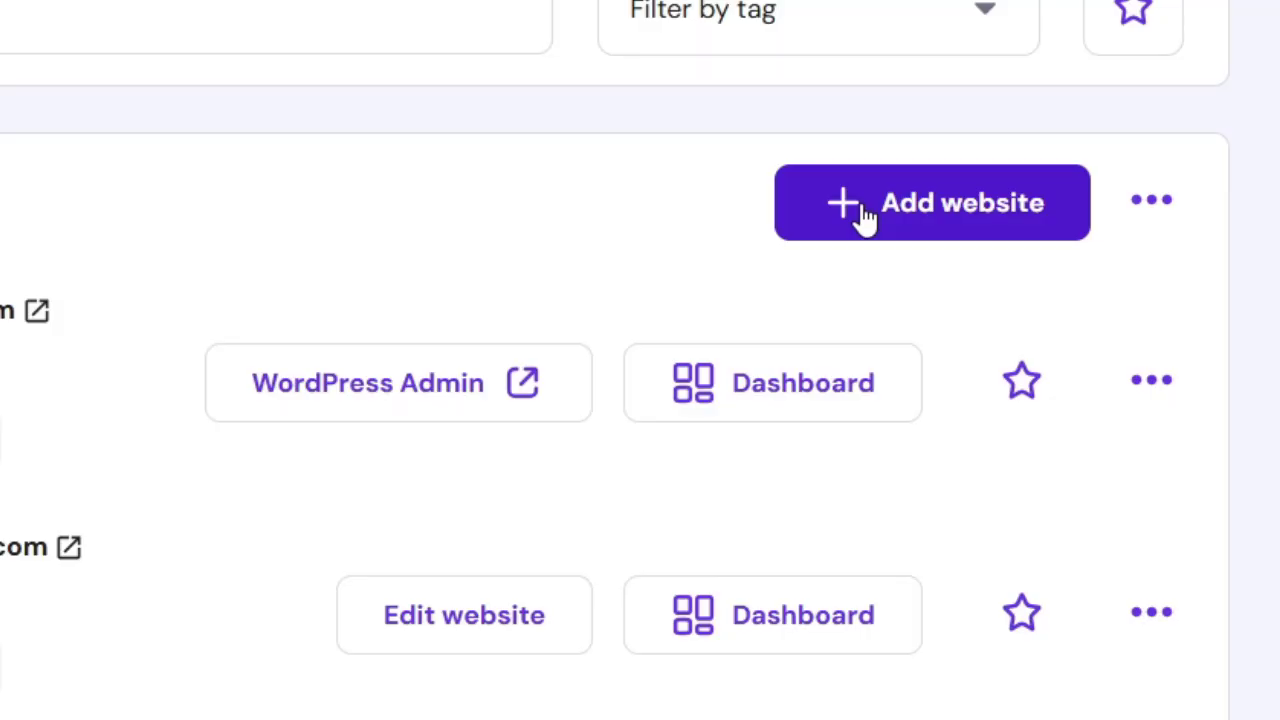
click(863, 226)
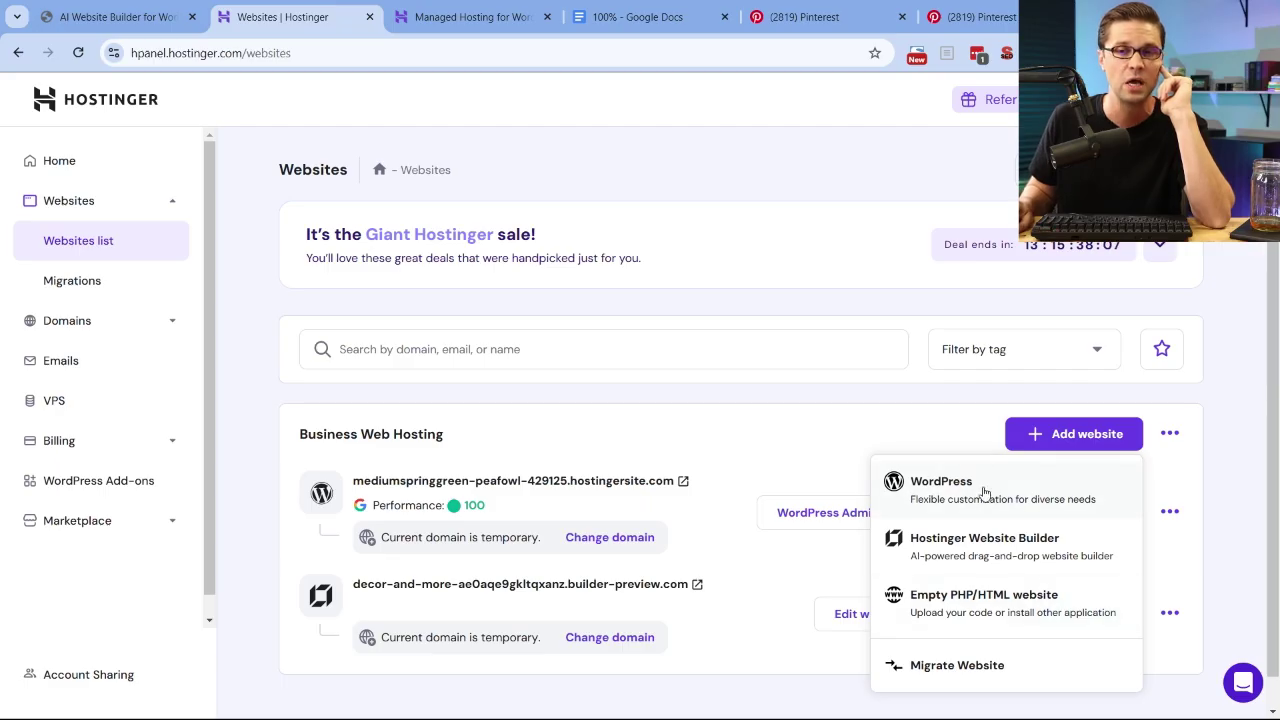
click(940, 484)
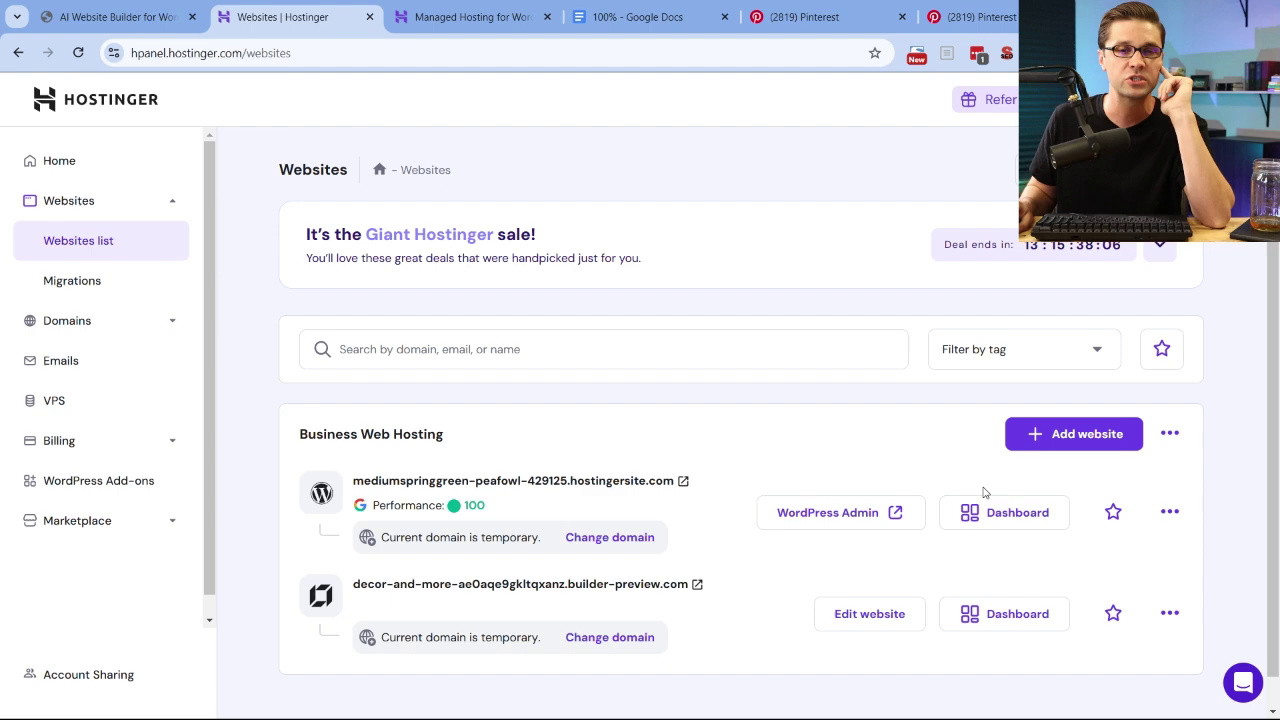
Continue the setup by choosing to create the website with AI on a temporary domain
click(1035, 689)
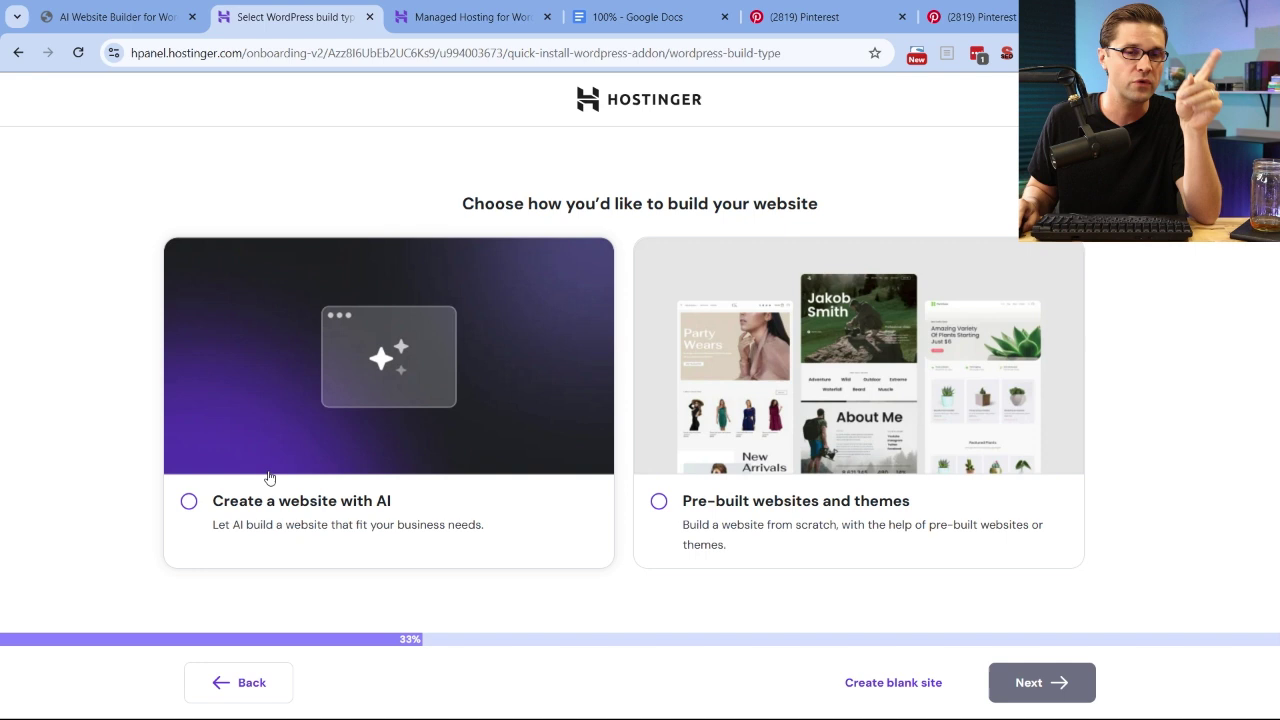
click(1060, 684)
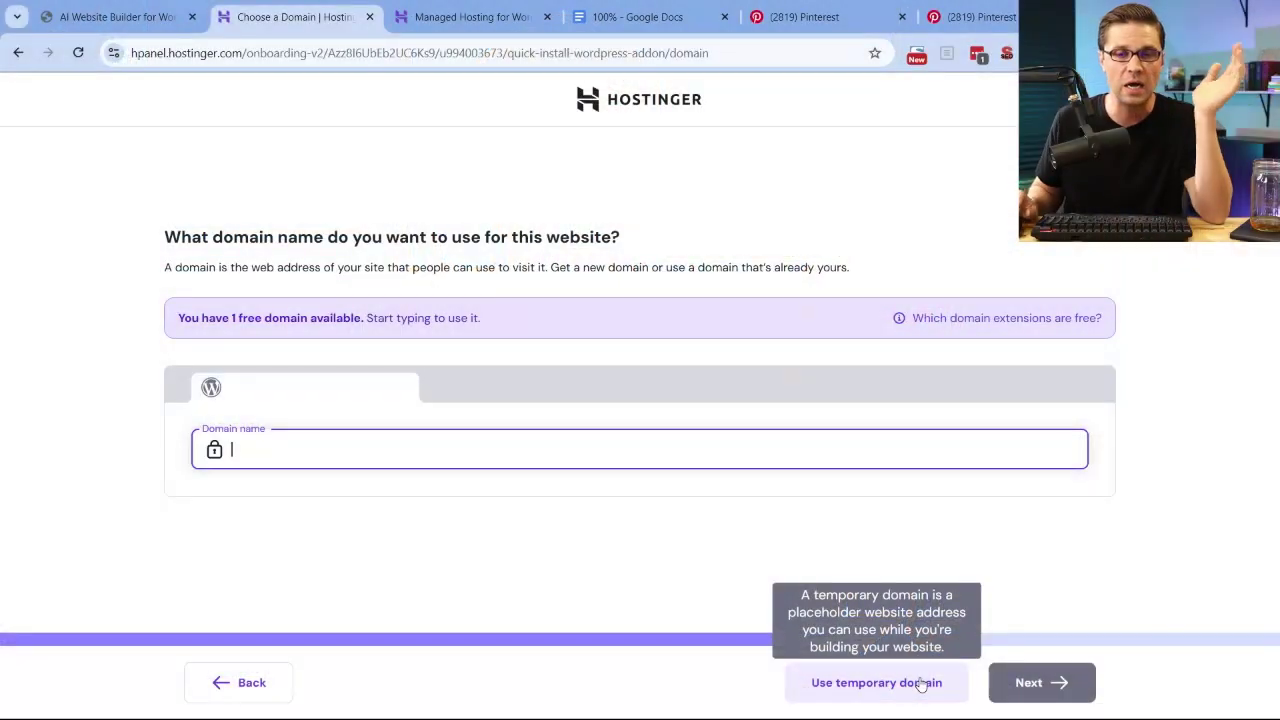
click(921, 683)
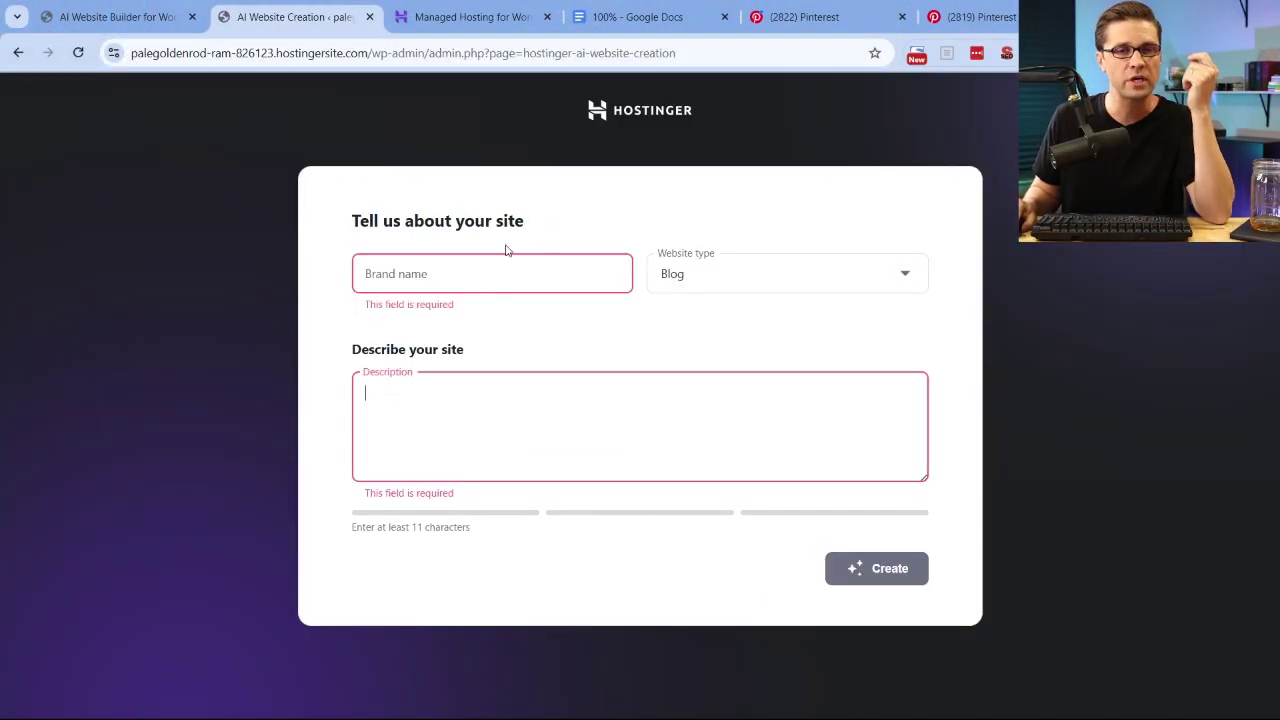
Enter Yellow House Decor as the brand name and choose Blog as the website type
drag(509, 221, 497, 222)
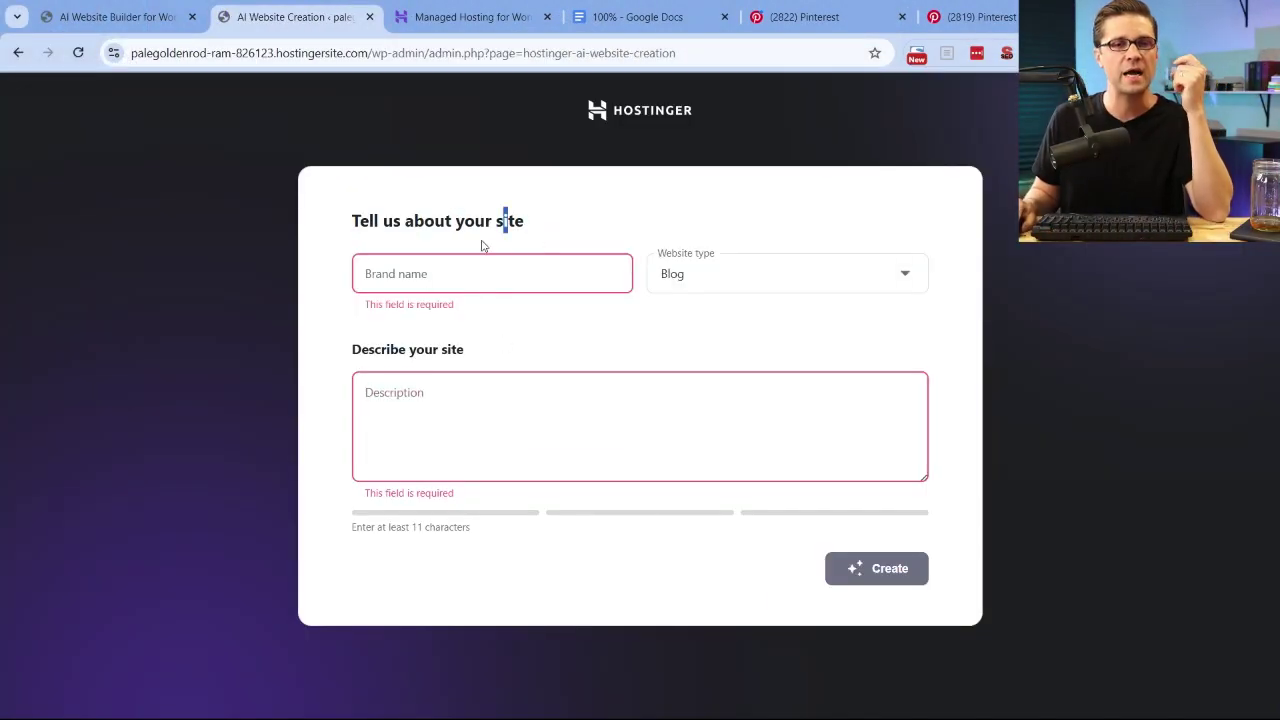
triple_click(454, 222)
click(454, 223)
triple_click(454, 229)
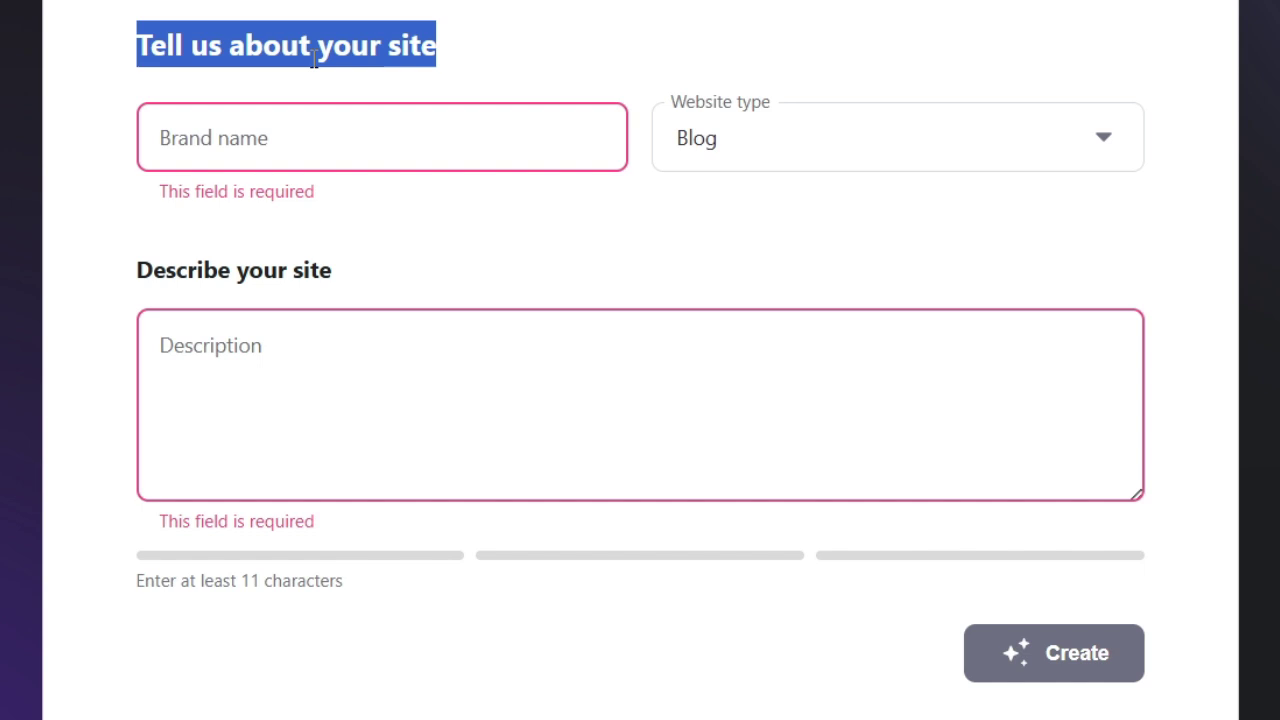
click(316, 134)
text(Yellow House Decor)
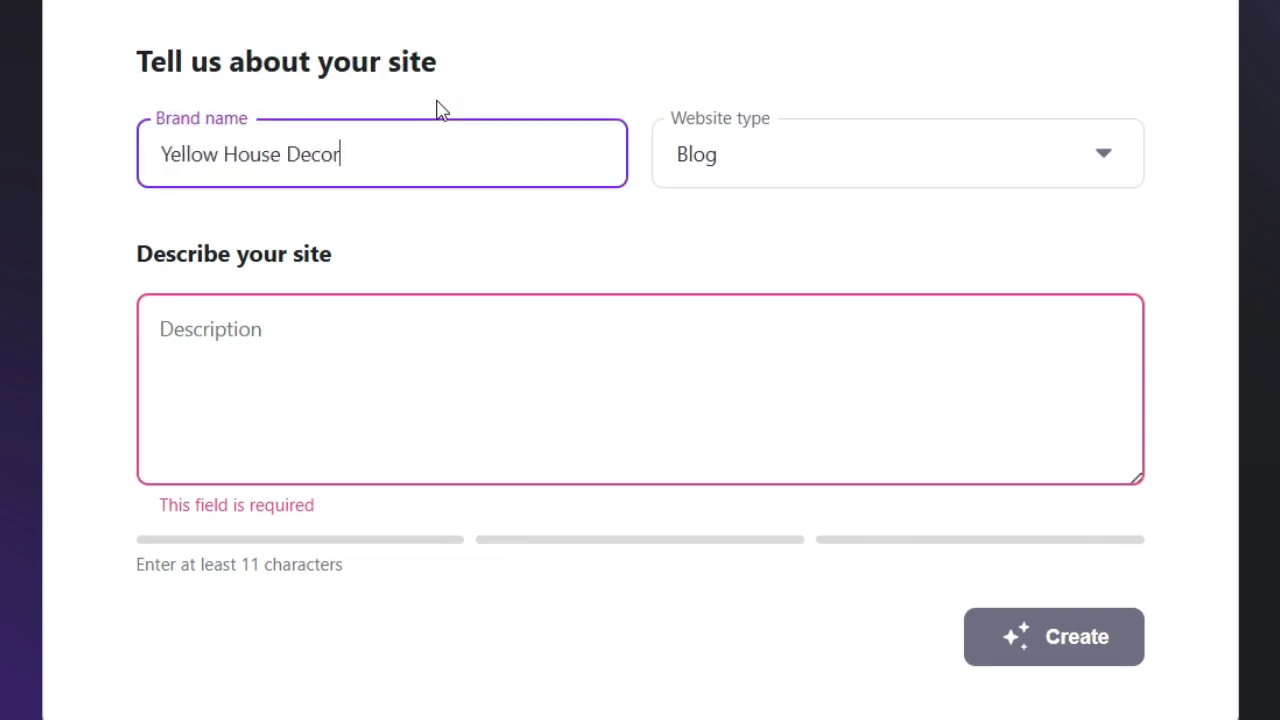
click(795, 181)
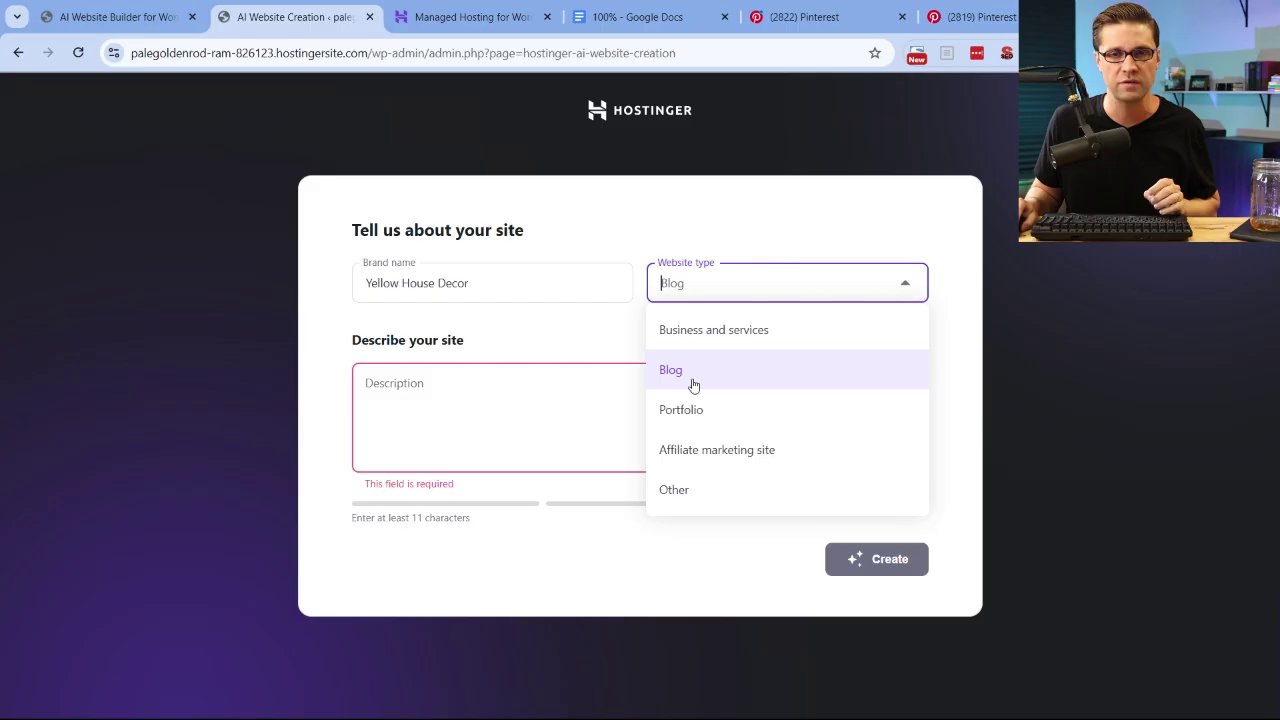
click(812, 310)
click(733, 372)
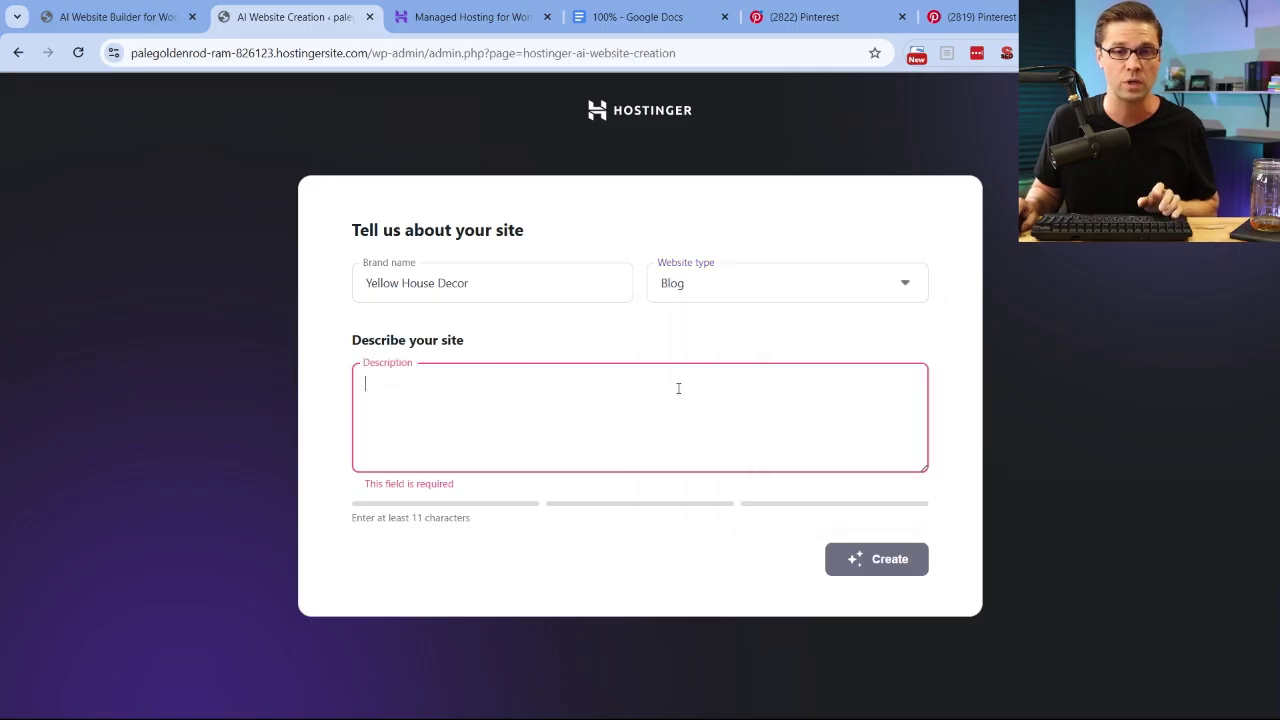
Generate the site described as "The Yellow House Decor is a website focused on interior living boho style. Living rooms, kitchens, bedrooms - anything about decor in modern times"
text(The Yell)
text(ow House Decor is a website focused on i)
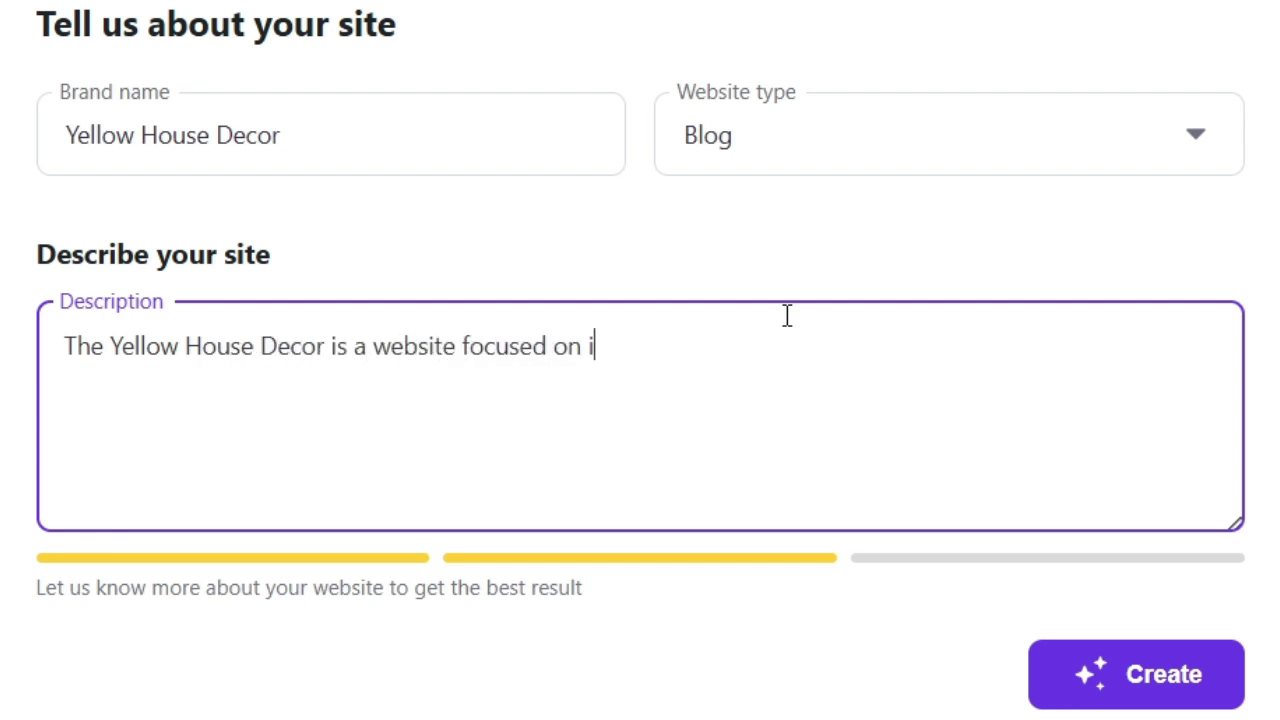
text(nterior living boho style. Living rooms, kitchens, b)
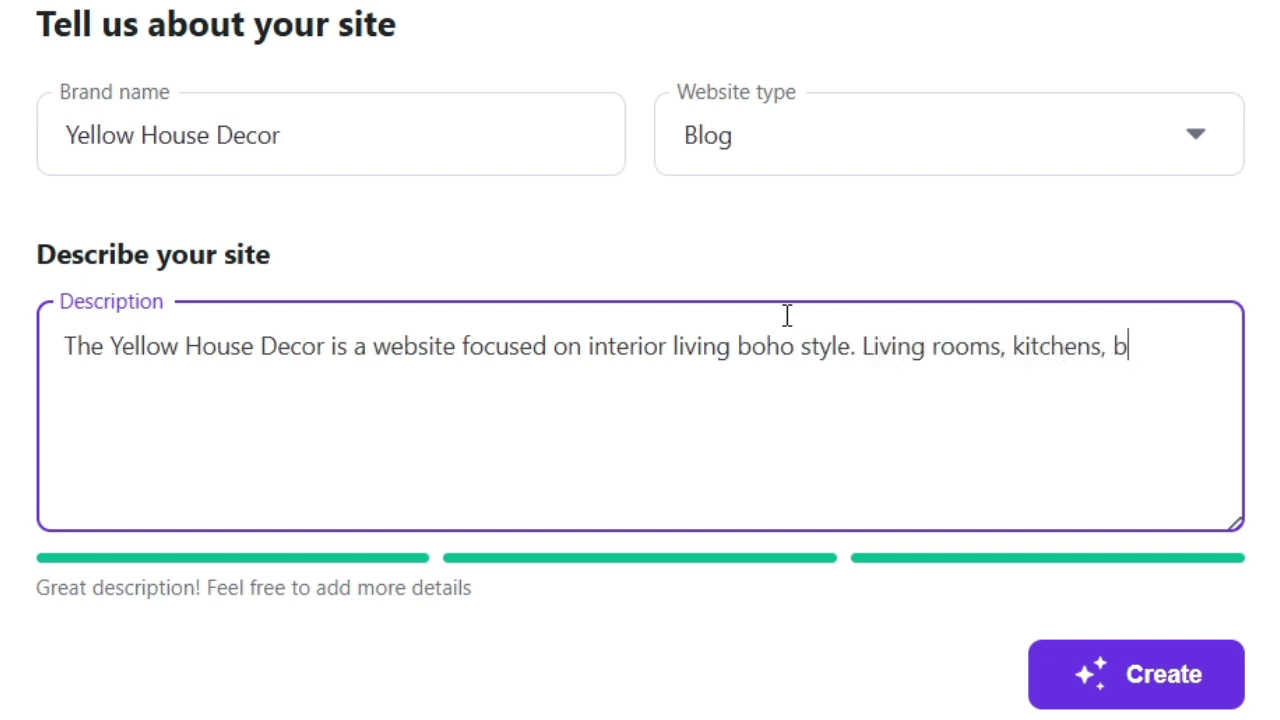
text(oms - anything about decor in modern times)
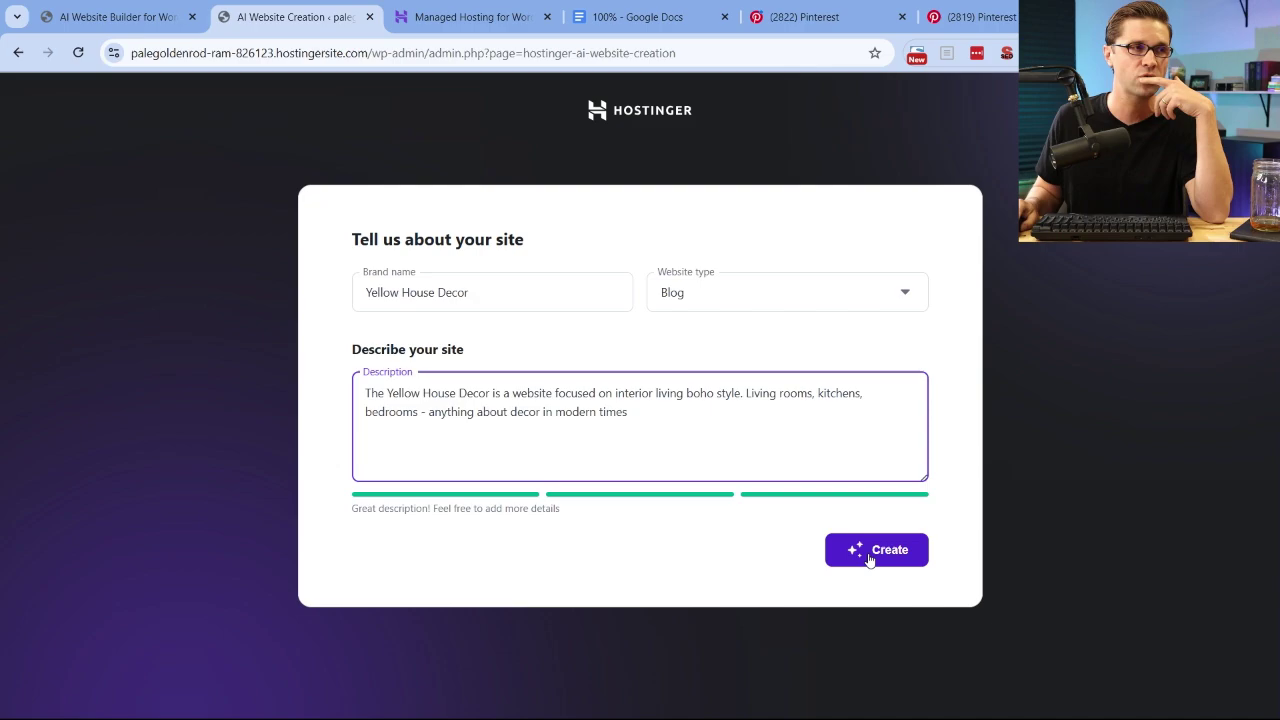
click(869, 550)
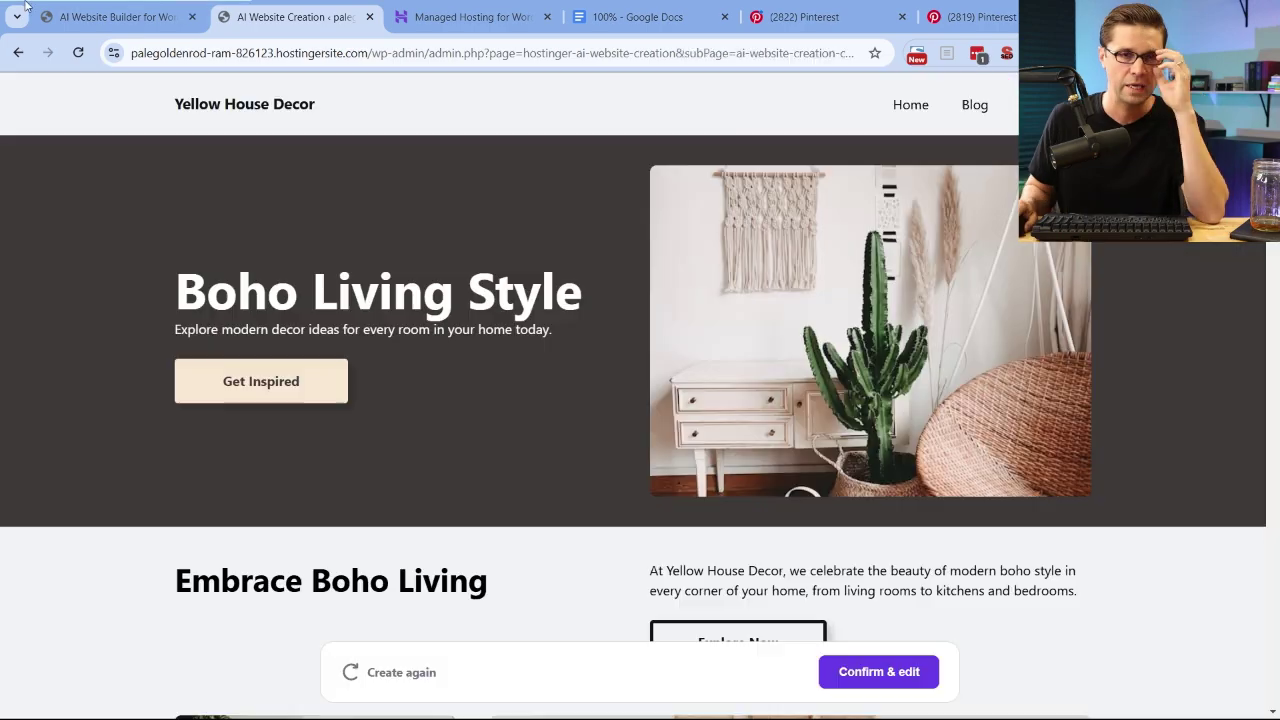
Examine the generated homepage from its hero section through the blog posts and gallery to the contact form and footer
scroll(640, 400, down, 8)
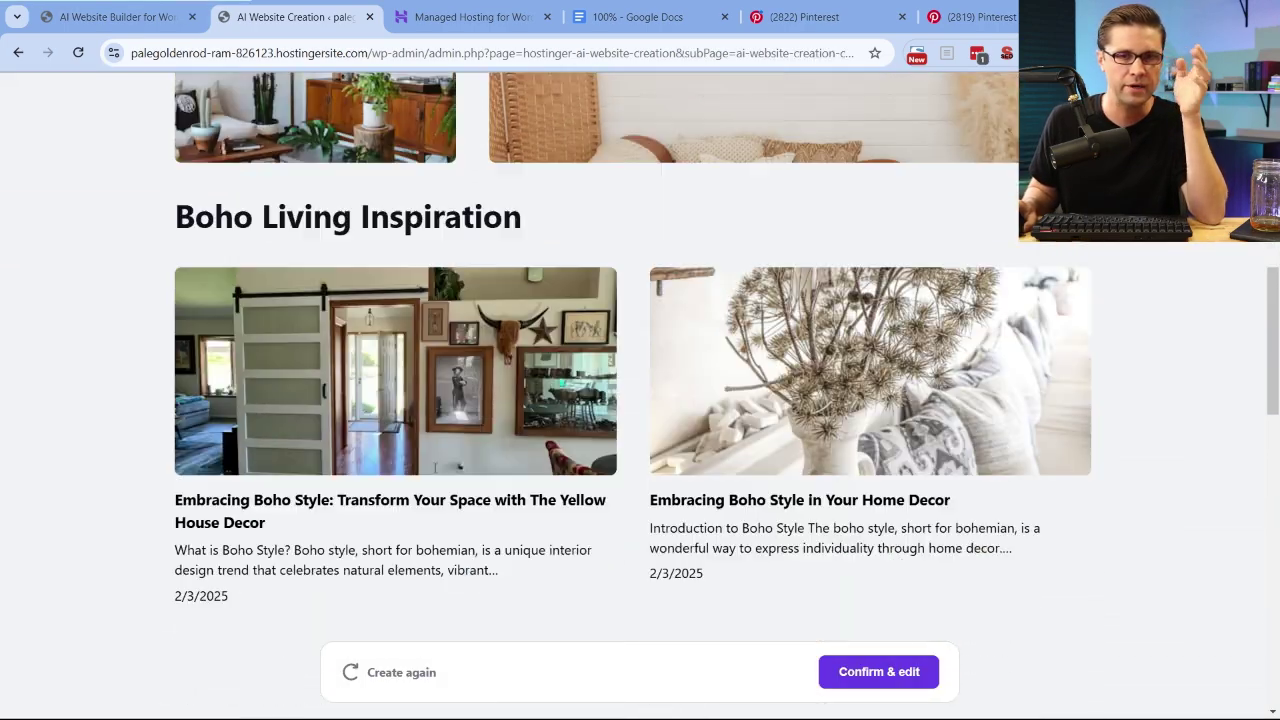
scroll(440, 460, down, 4)
scroll(436, 450, up, 9)
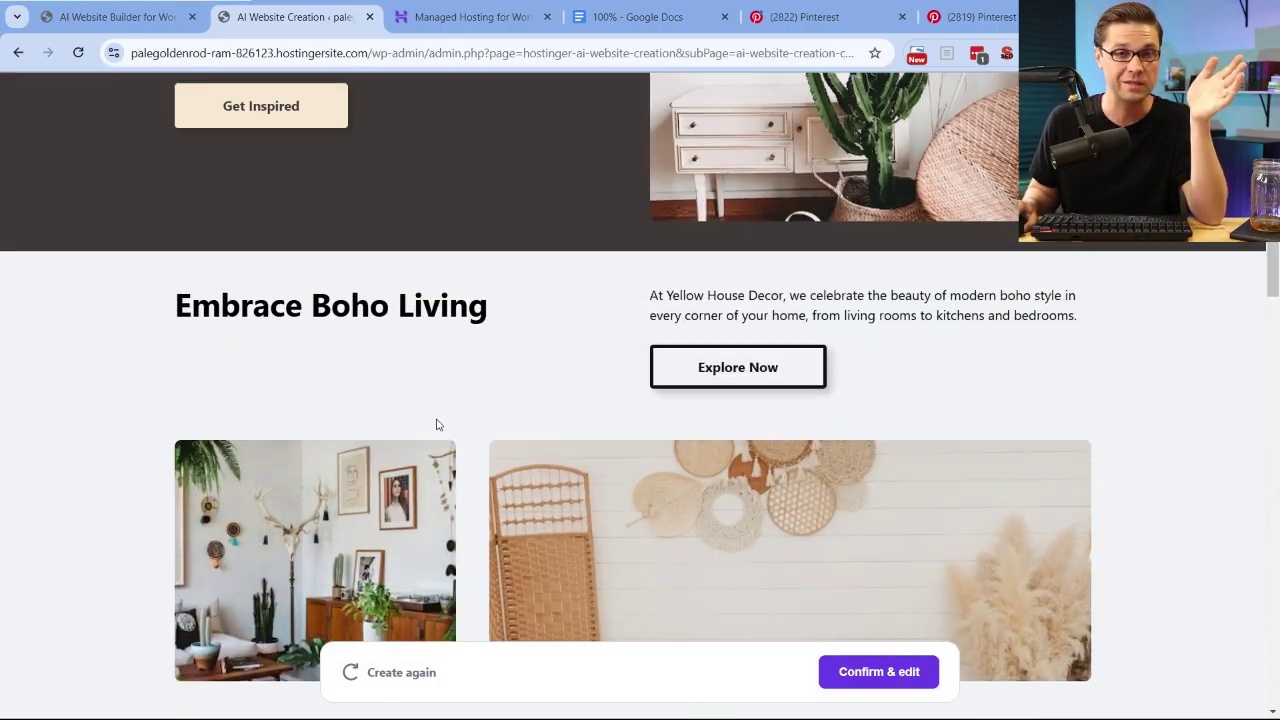
scroll(440, 418, up, 3)
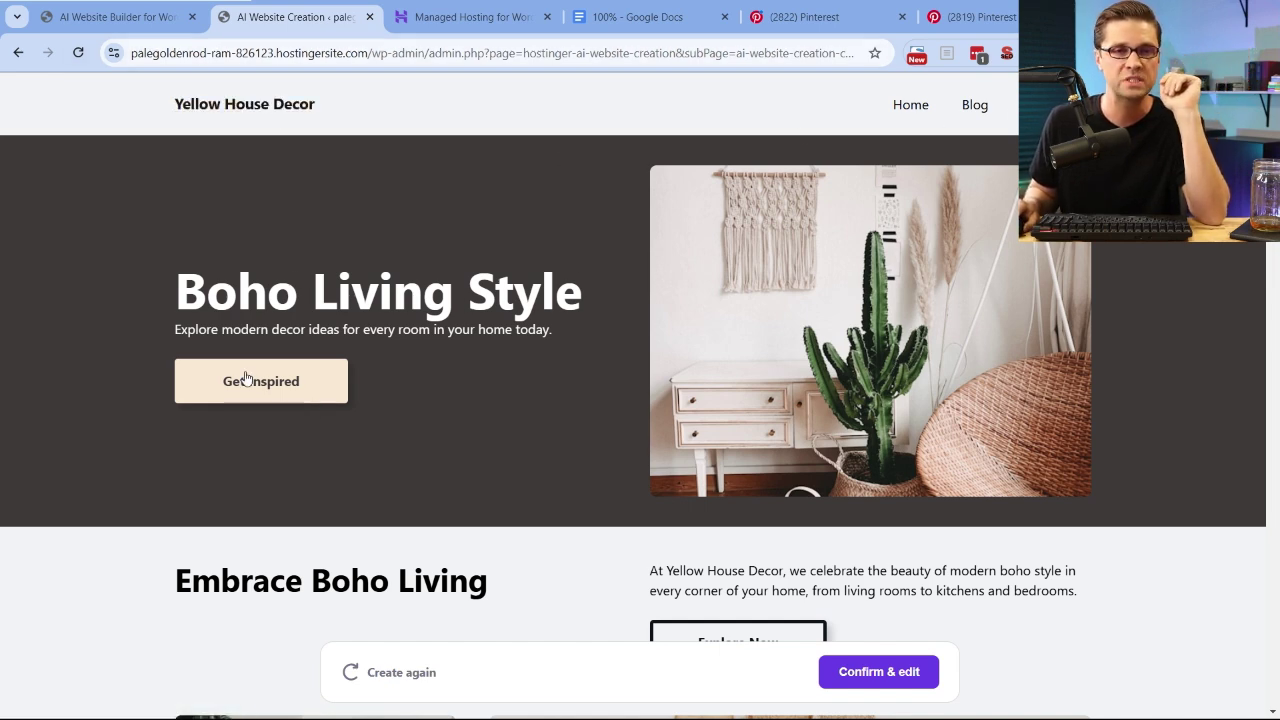
scroll(246, 377, down, 9)
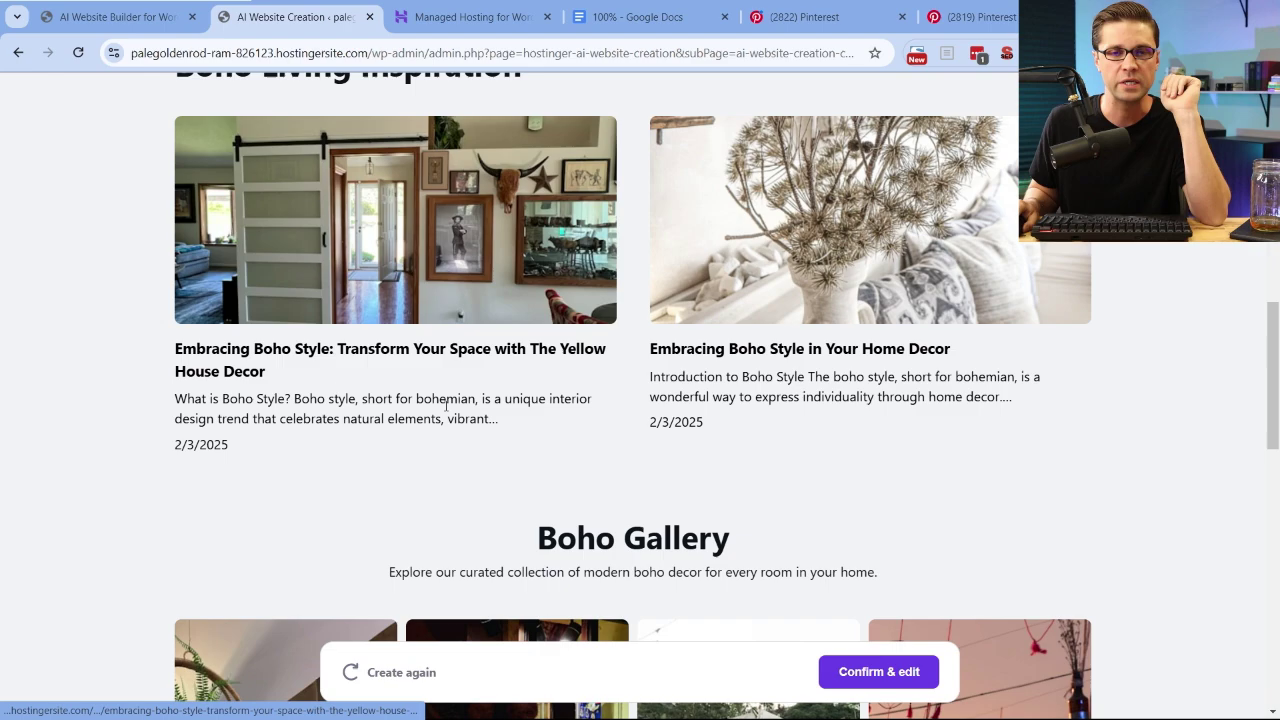
scroll(446, 404, down, 10)
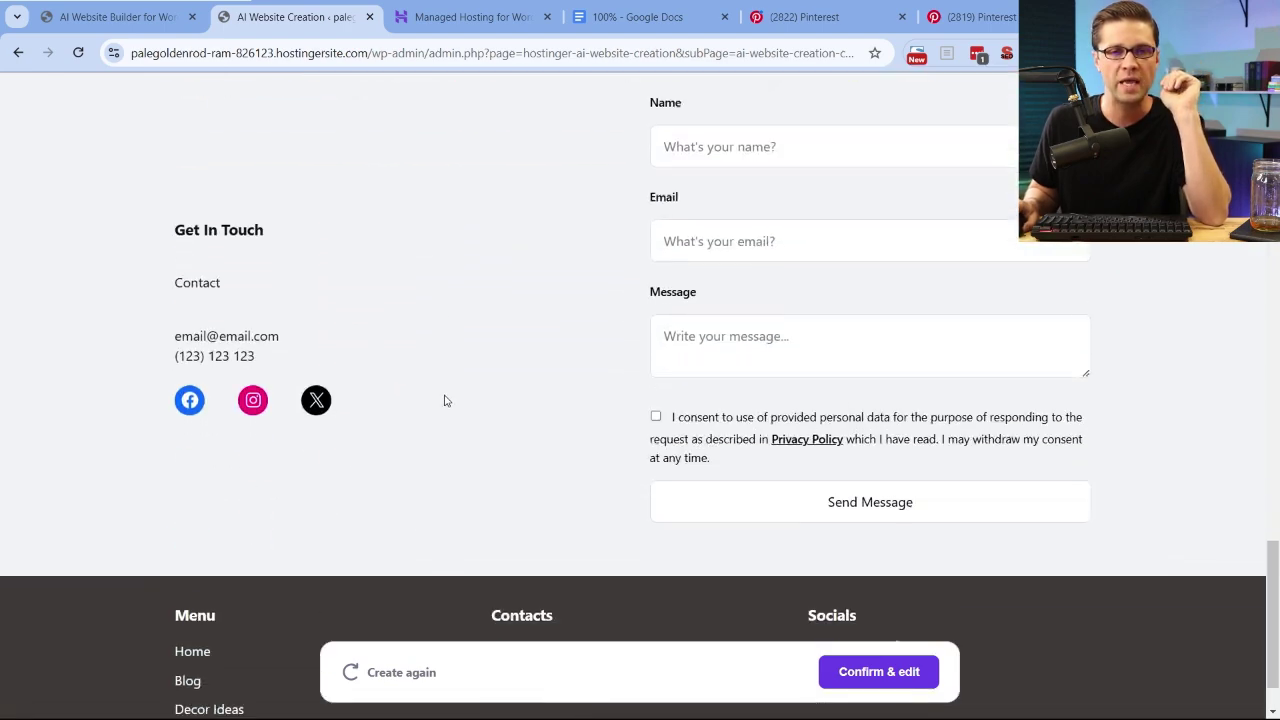
scroll(446, 401, down, 1)
scroll(445, 415, up, 10)
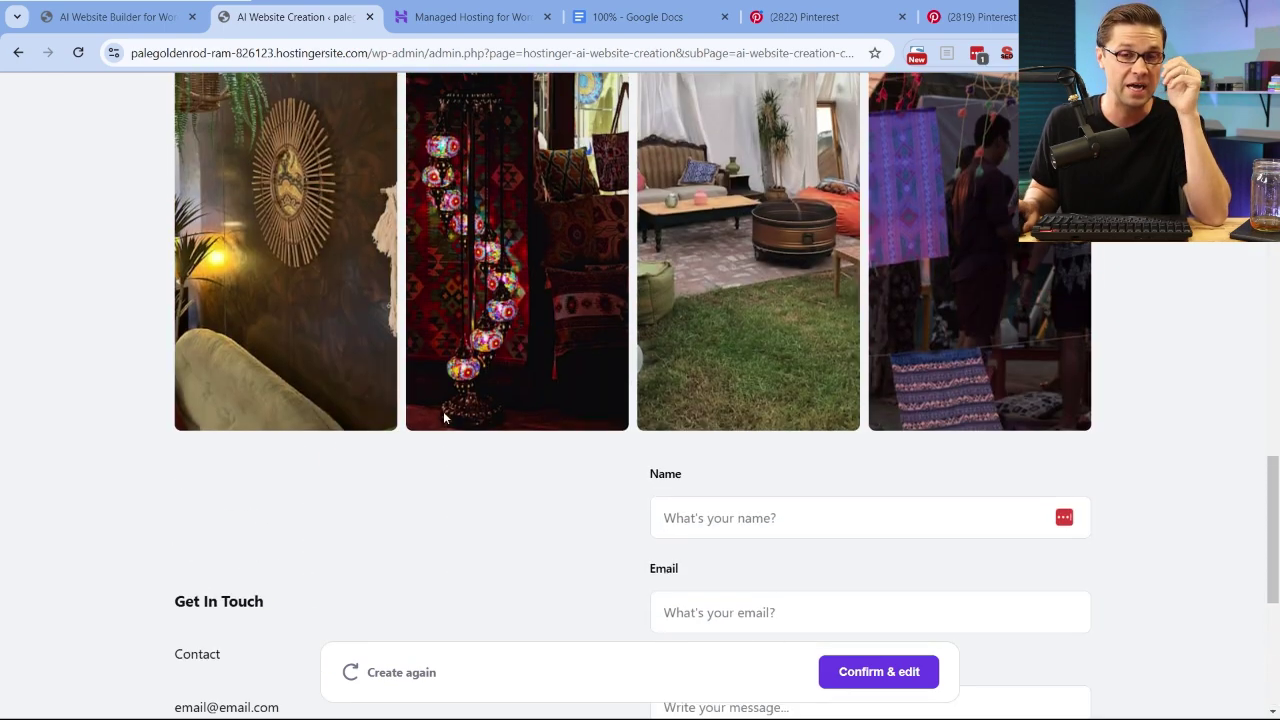
scroll(432, 397, up, 10)
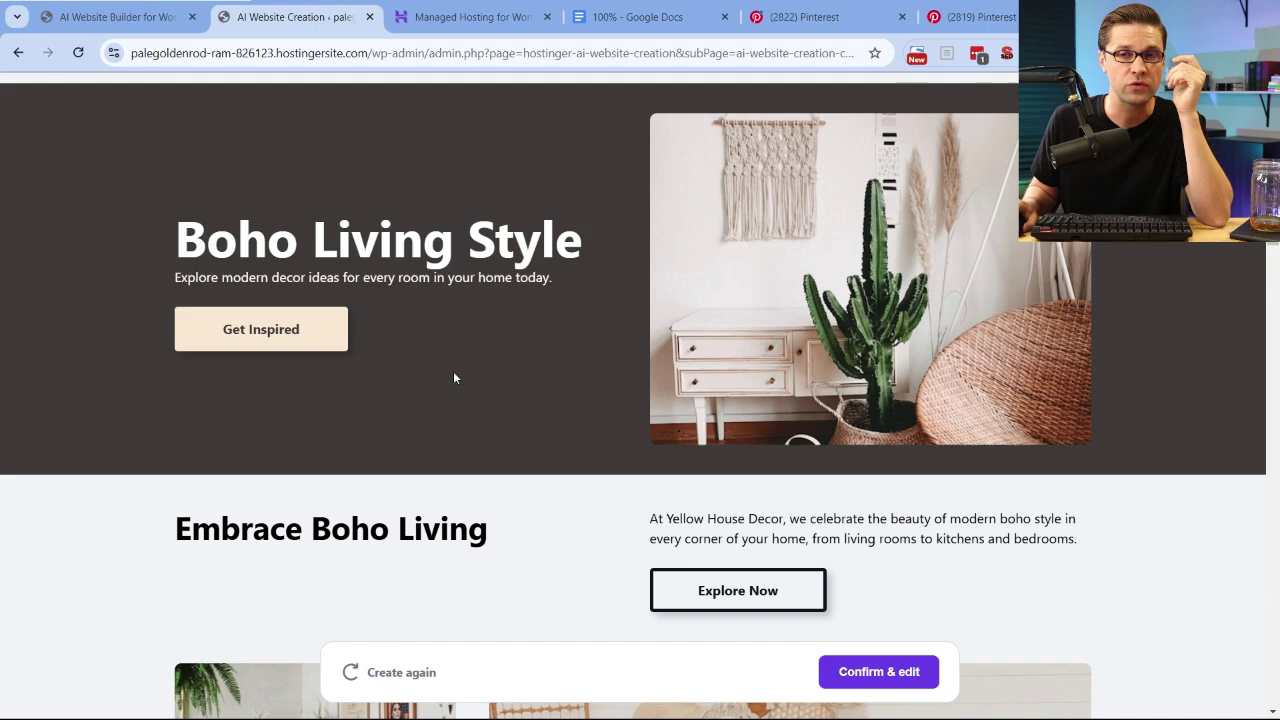
scroll(455, 385, up, 1)
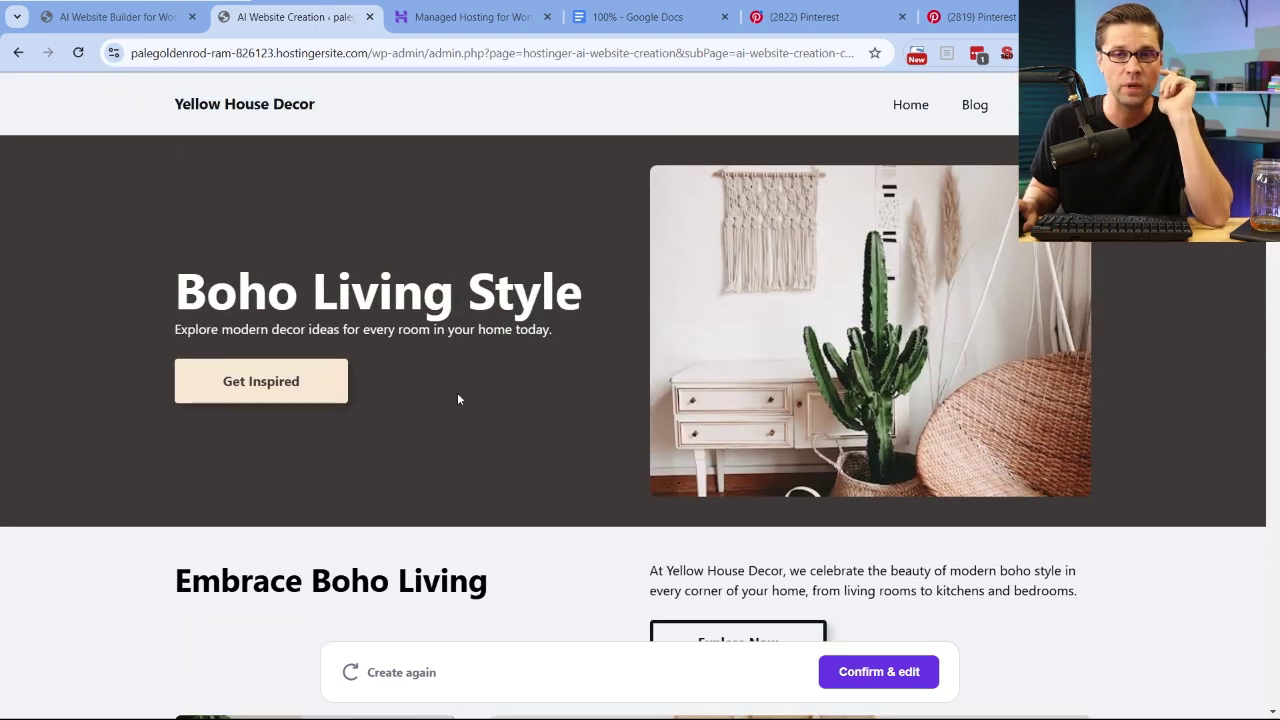
Review the generated Blog page down to its footer and open the Decor Ideas page
click(975, 105)
scroll(504, 309, down, 5)
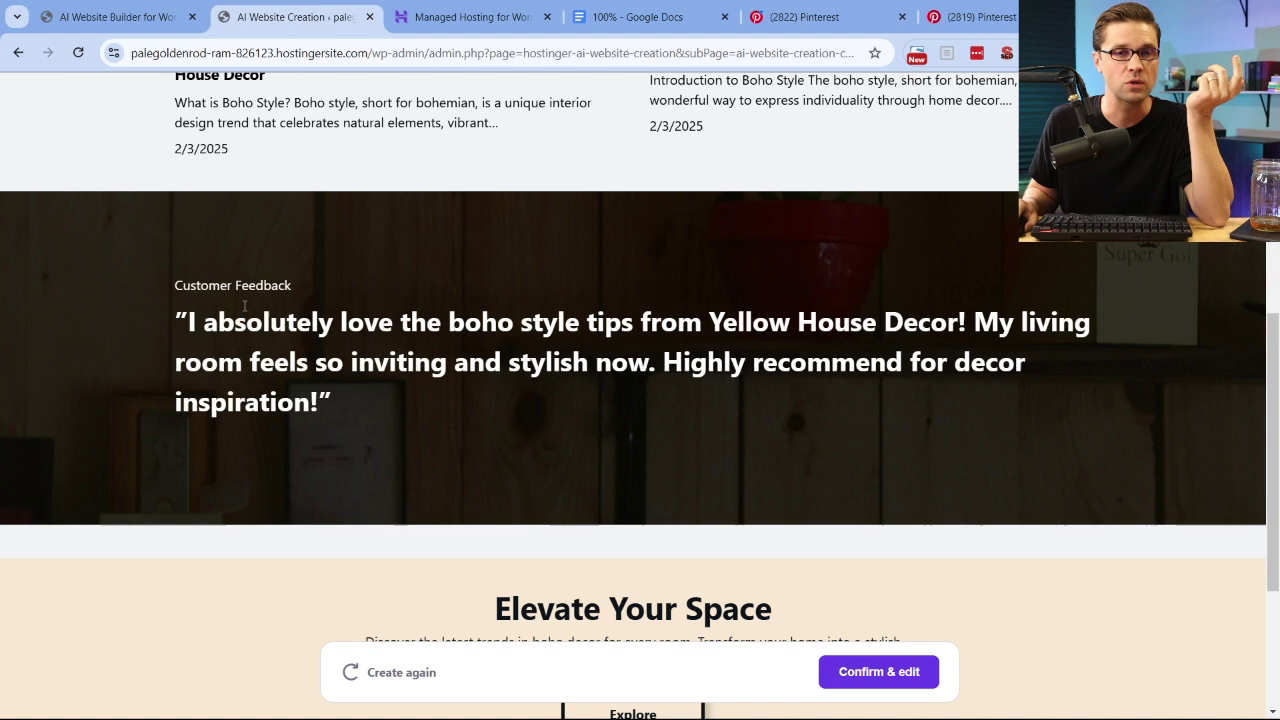
scroll(343, 366, down, 3)
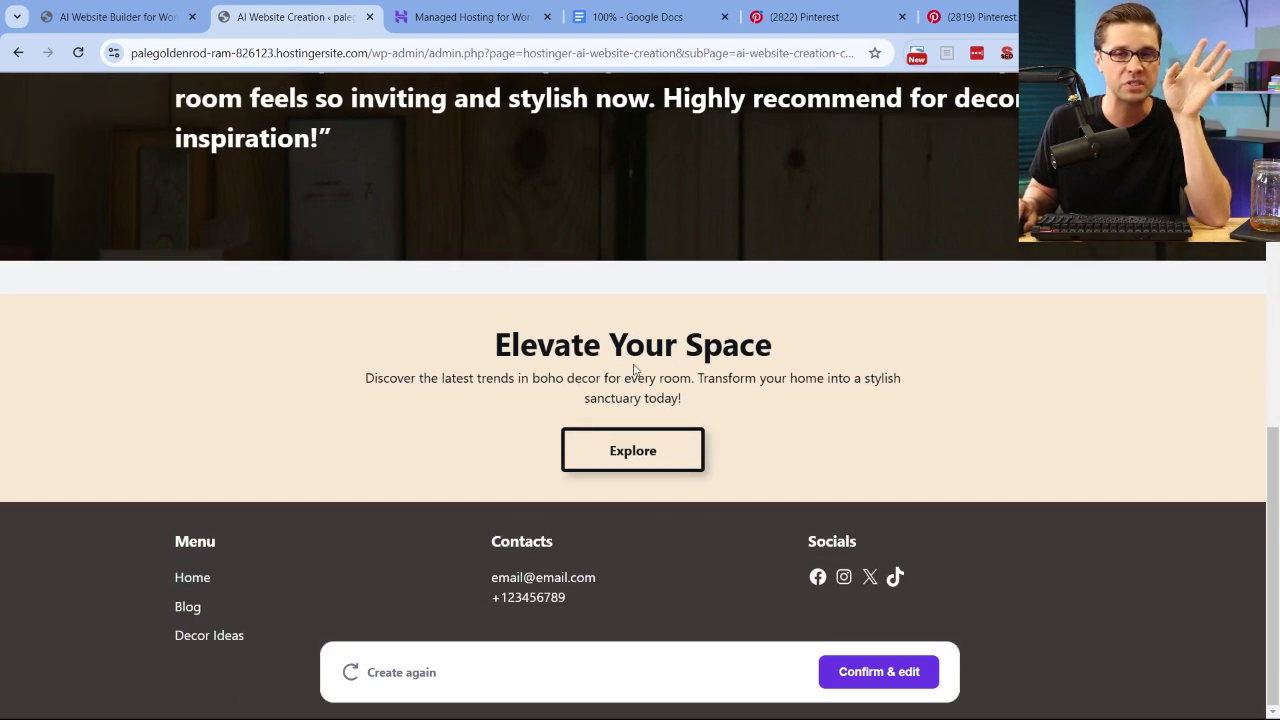
scroll(840, 440, up, 10)
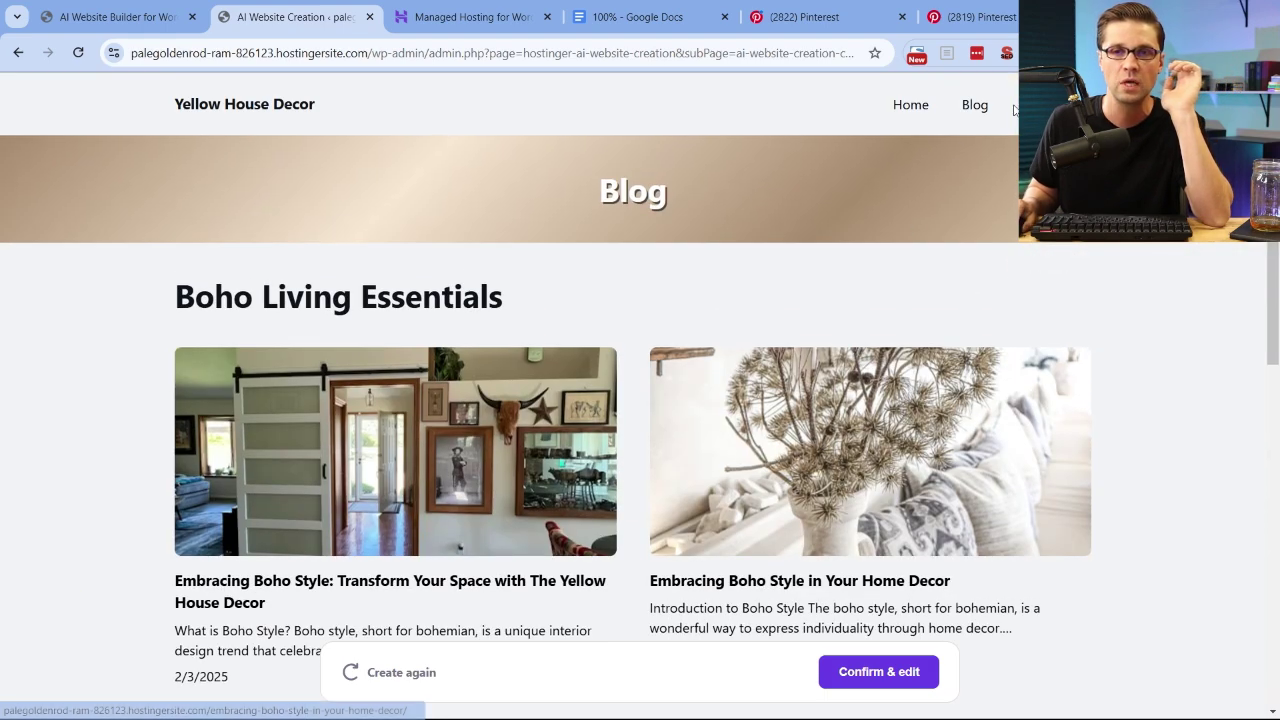
click(1035, 105)
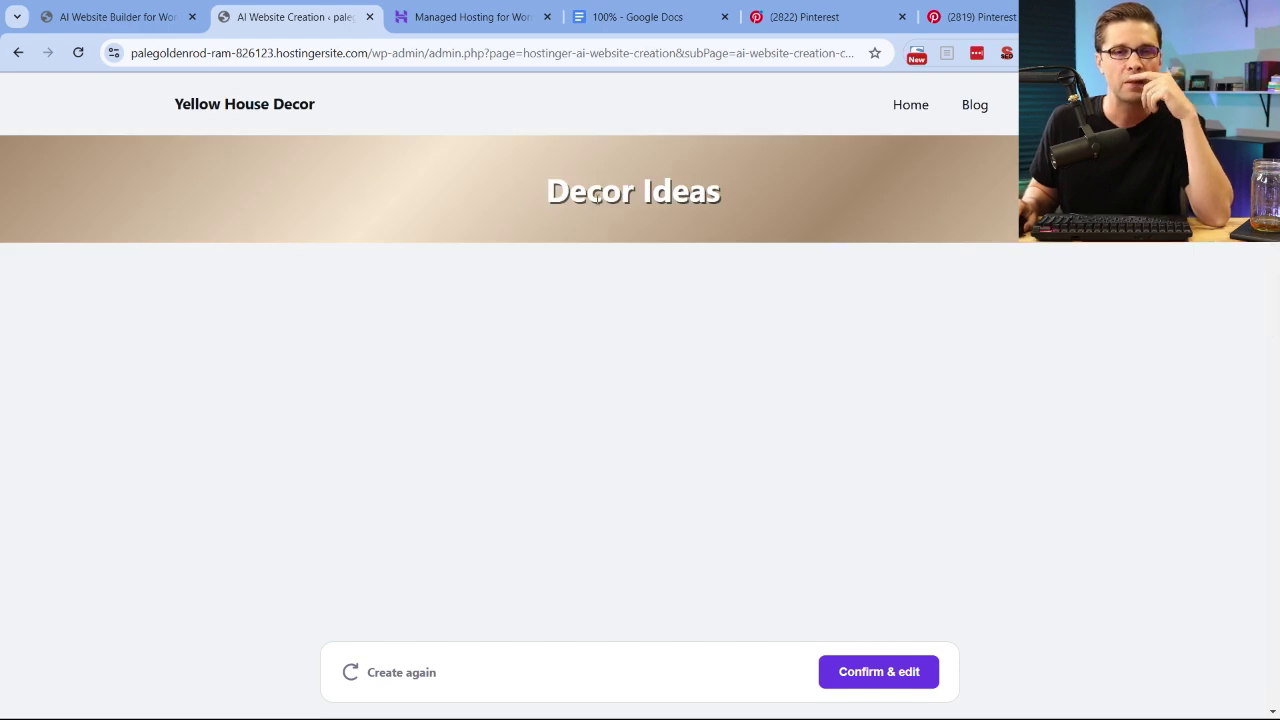
Examine the generated Decor Ideas page down to its footer, and reopen the site description form with Create again
scroll(589, 367, down, 6)
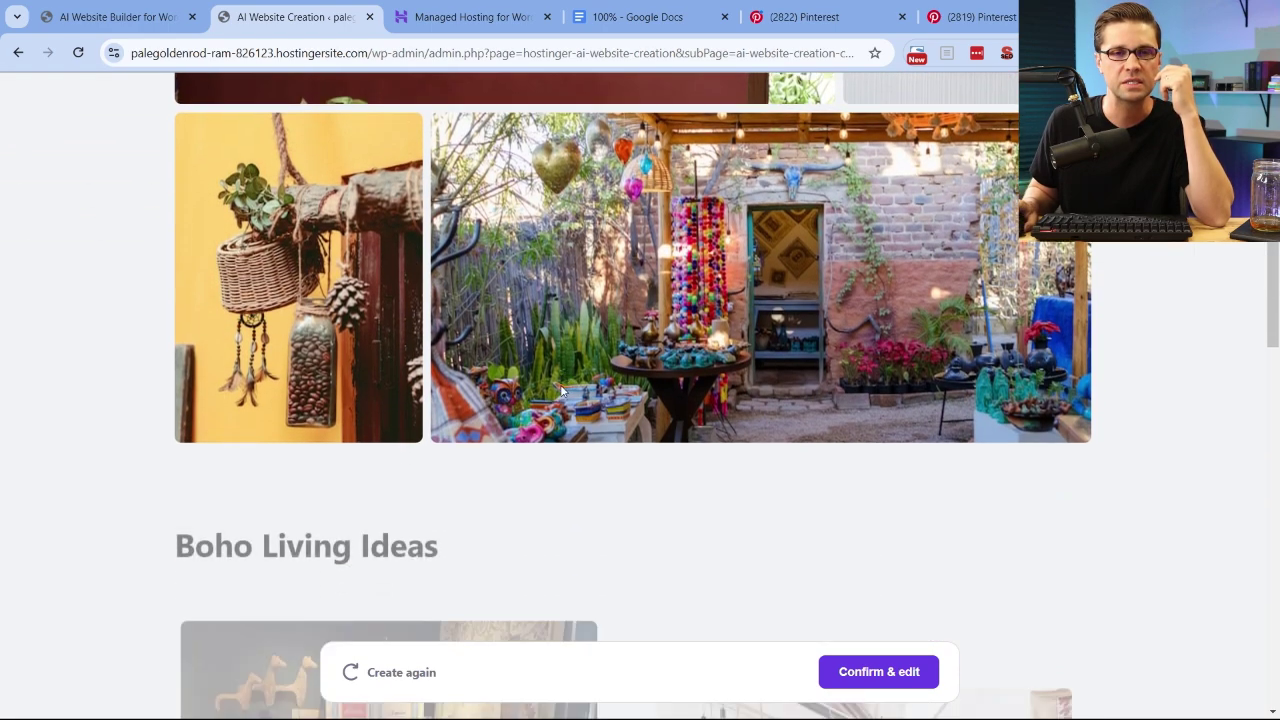
scroll(560, 390, down, 9)
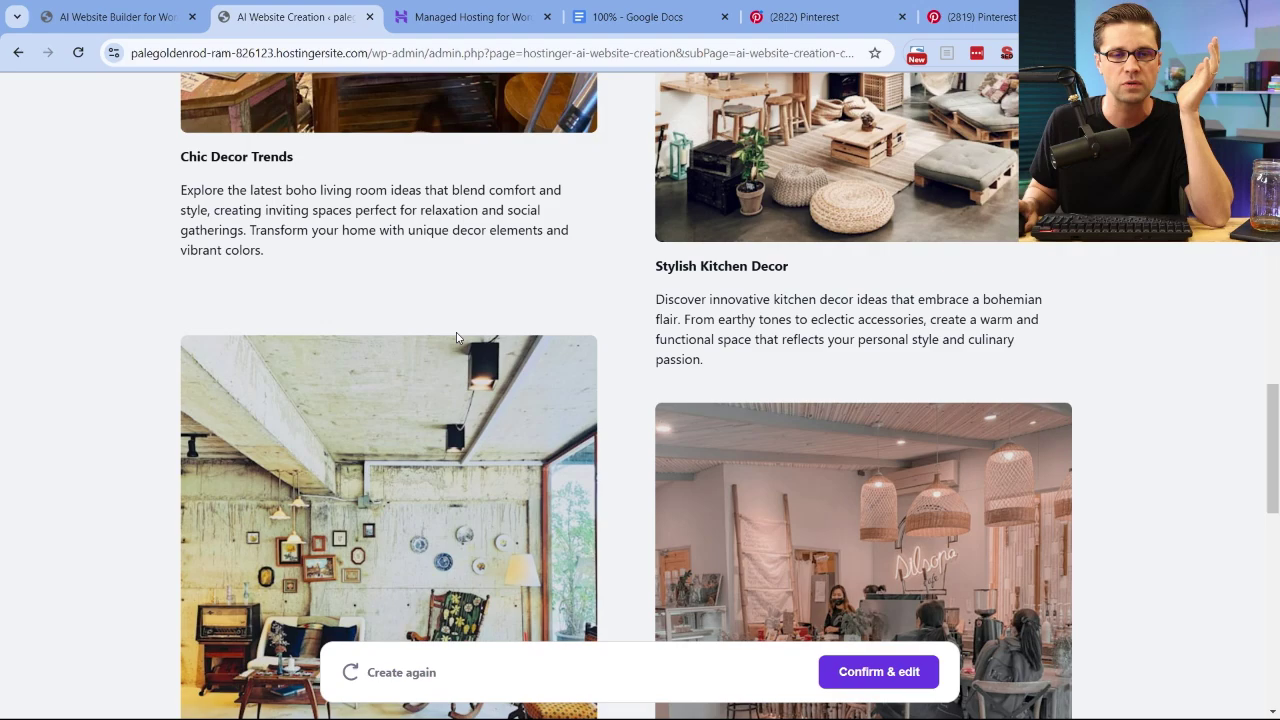
scroll(456, 337, down, 10)
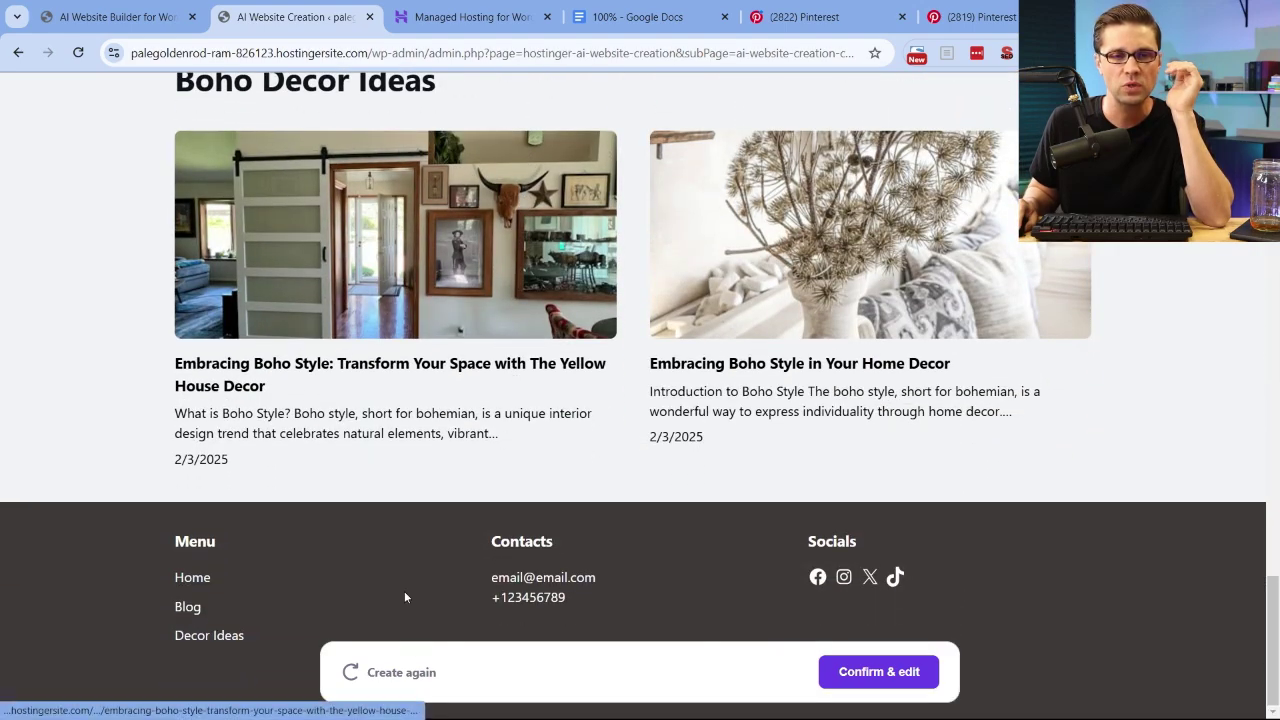
scroll(505, 435, up, 8)
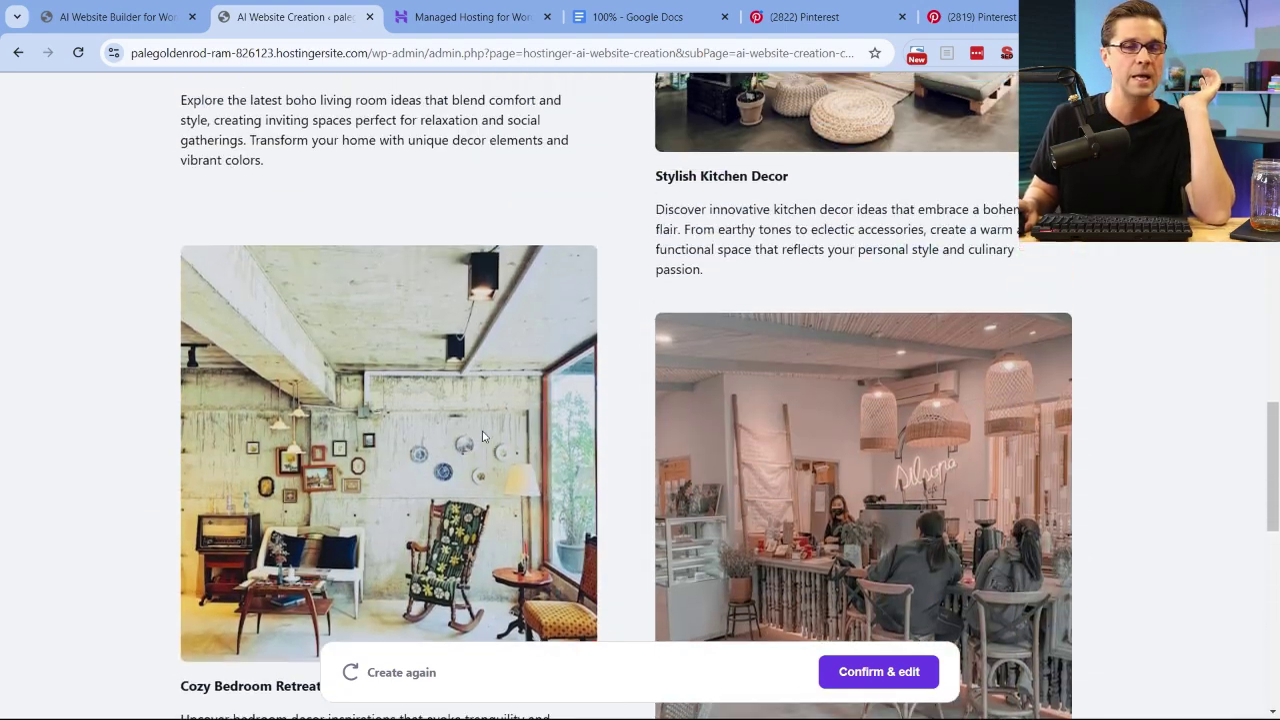
scroll(482, 436, up, 10)
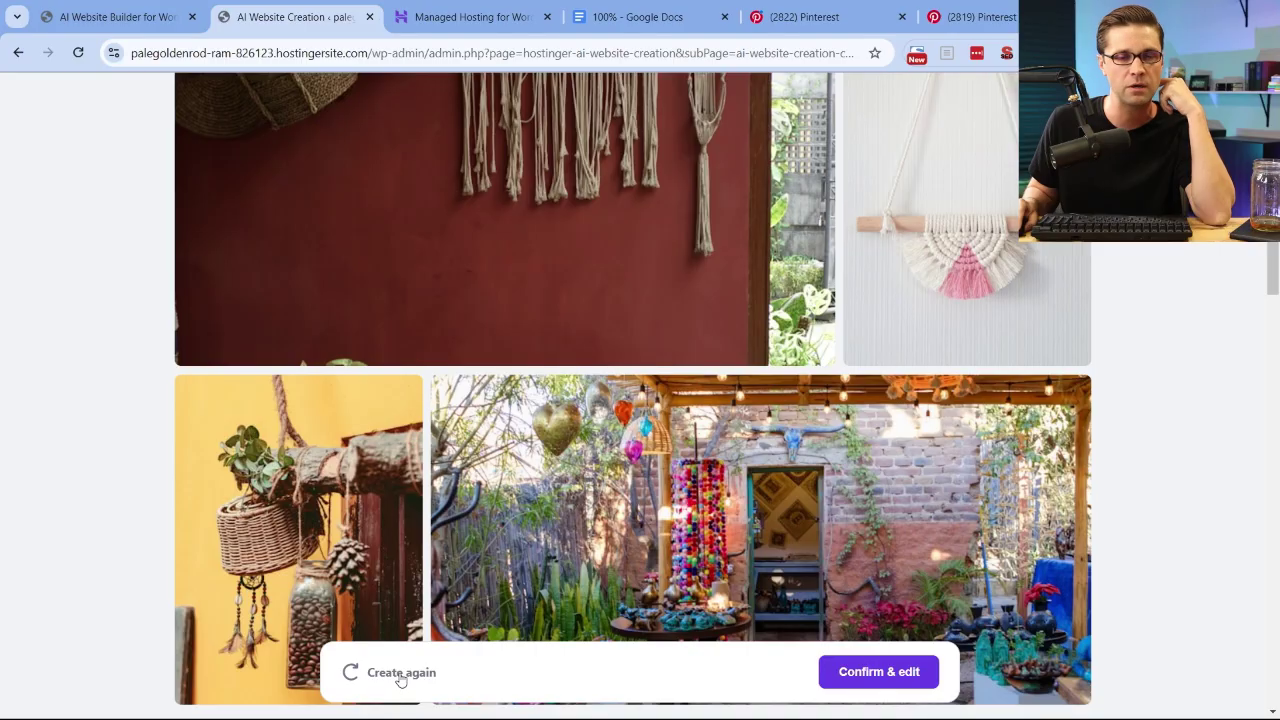
click(313, 612)
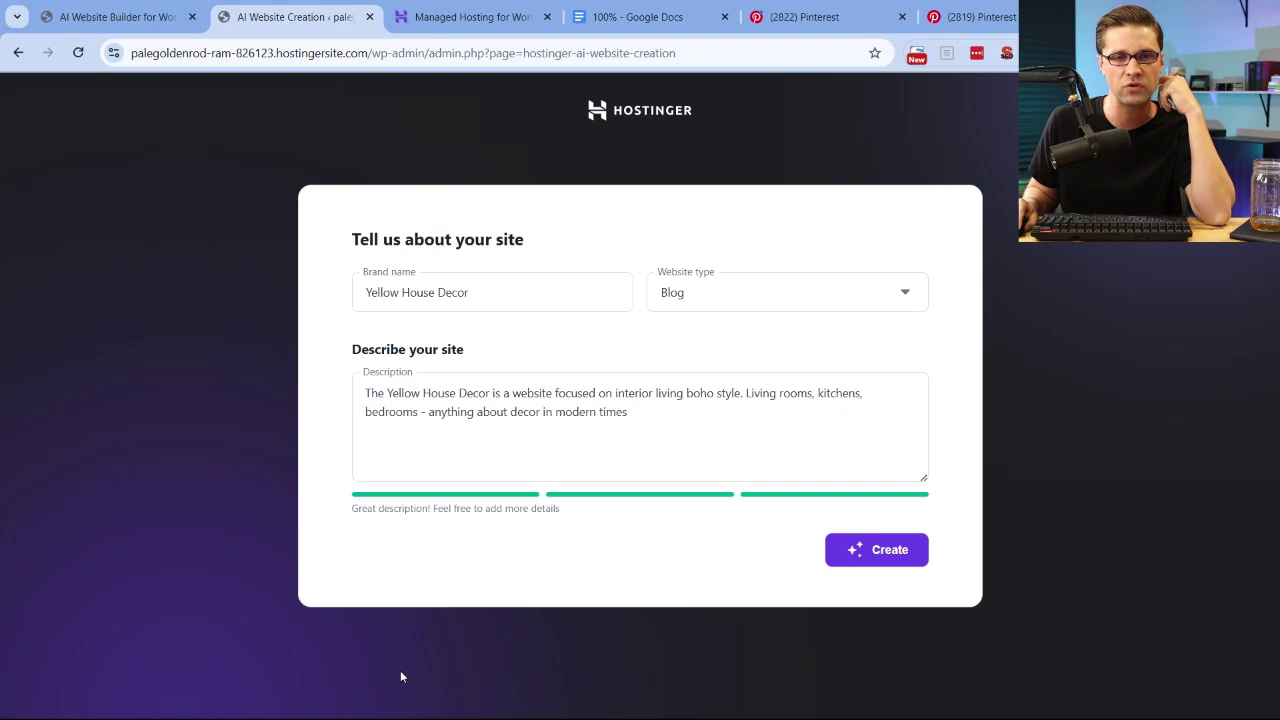
click(597, 411)
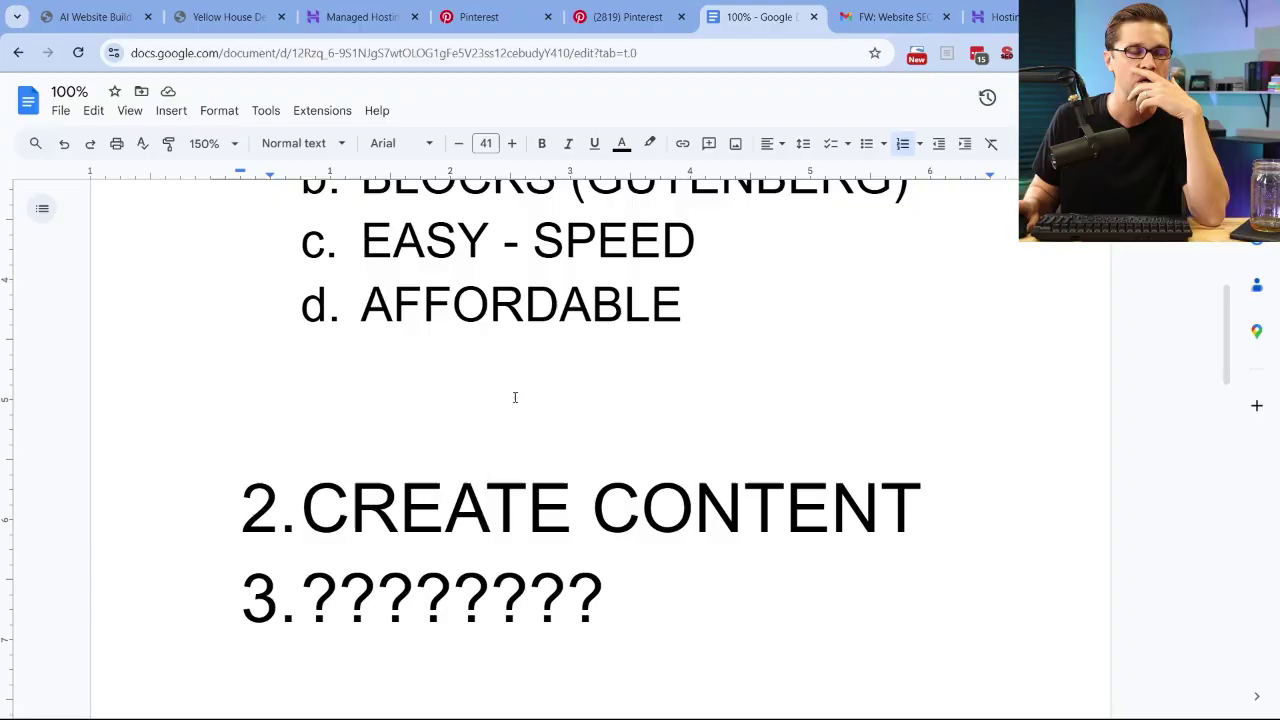
Review the Build Website items in the Google Docs outline and highlight the Create Content heading
scroll(483, 470, up, 3)
scroll(577, 460, down, 5)
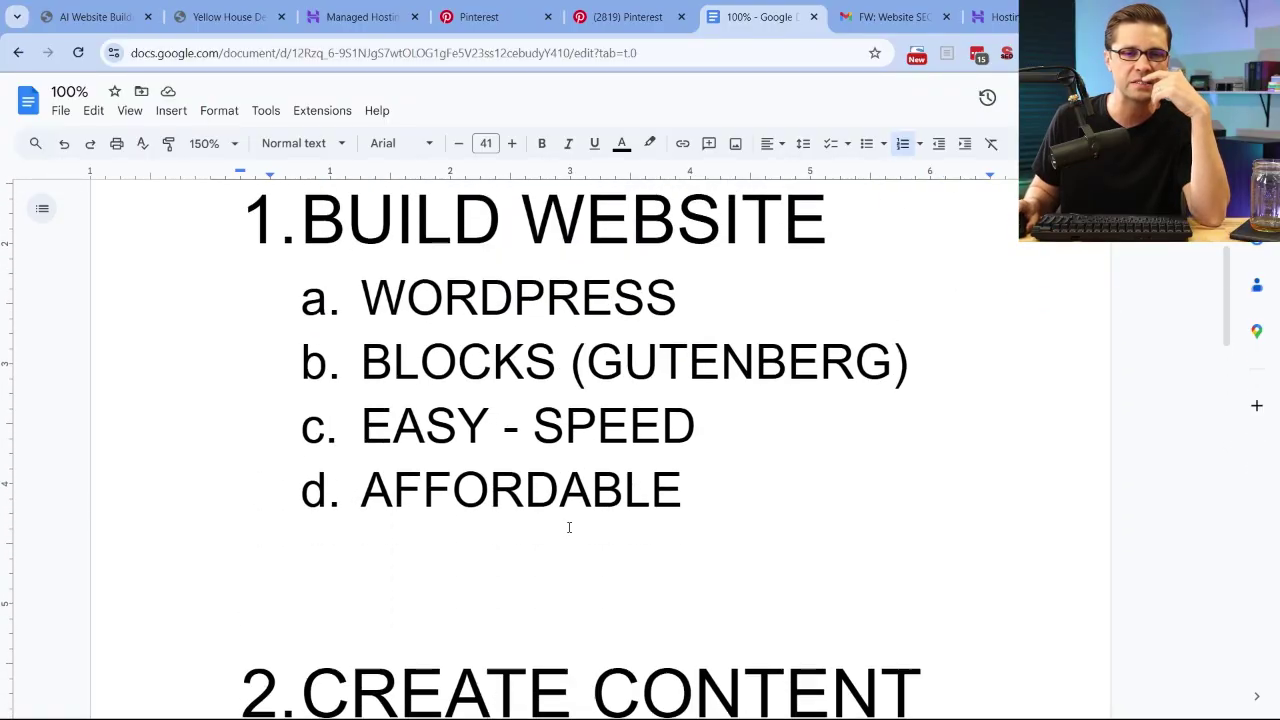
click(410, 598)
triple_click(412, 598)
View the live Yellow House Decor homepage, open its WordPress dashboard and look over the dashboard's sections
click(228, 17)
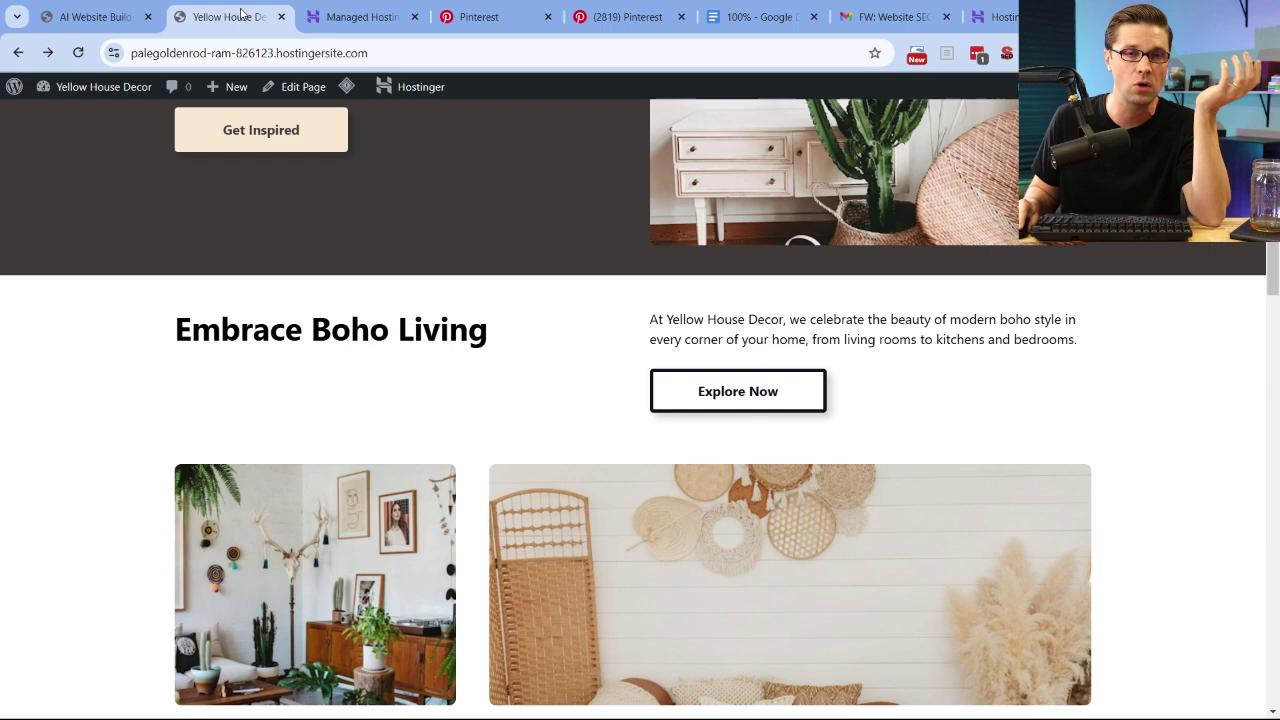
scroll(455, 467, down, 2)
scroll(440, 463, up, 5)
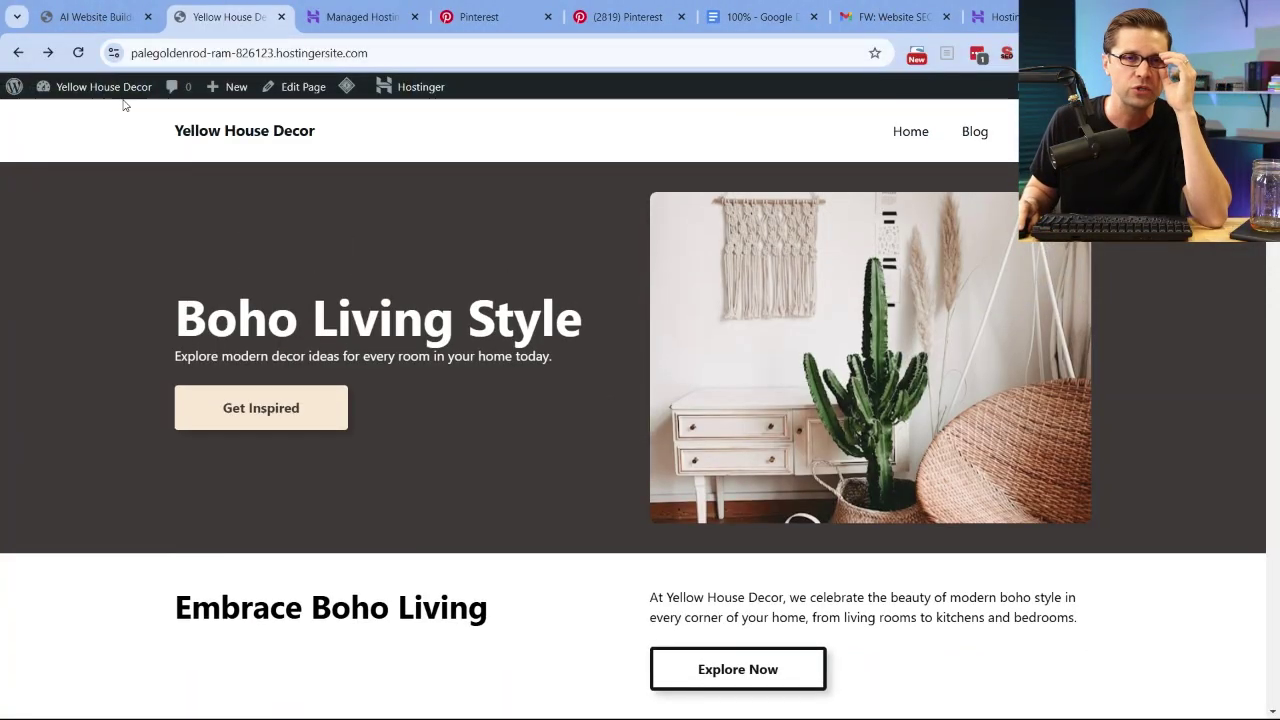
mouse_move(124, 95)
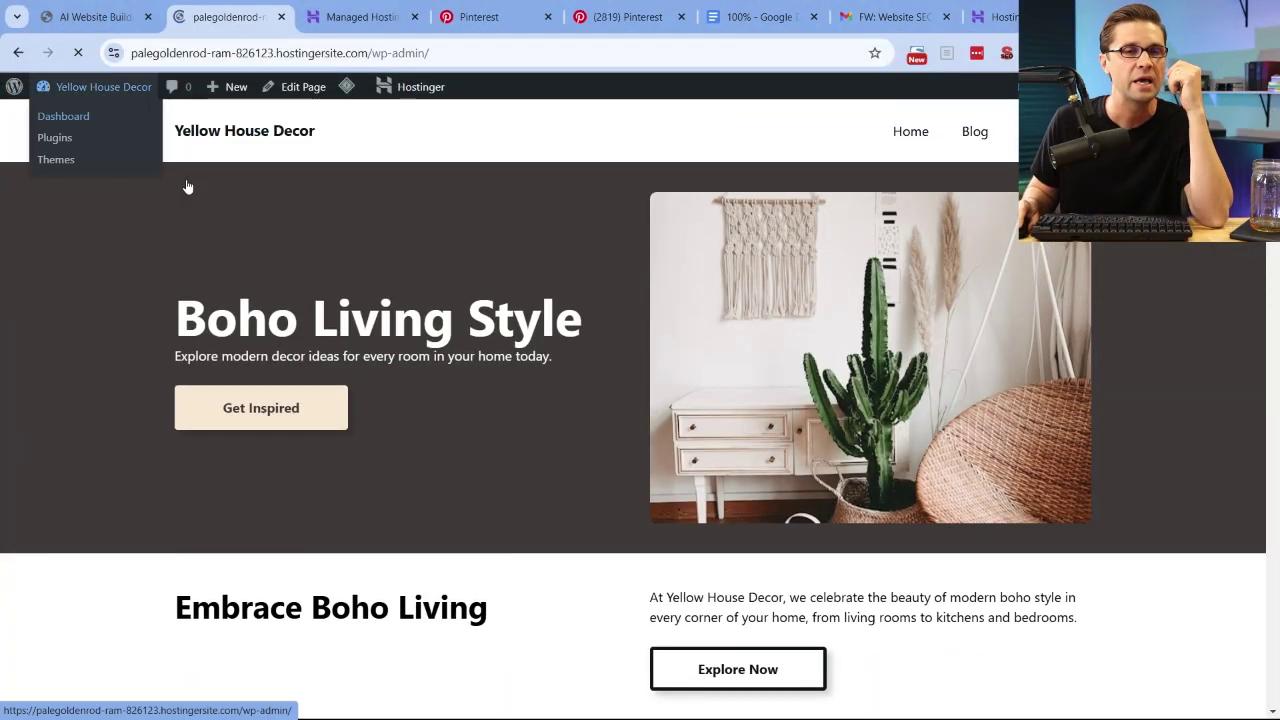
scroll(500, 410, down, 4)
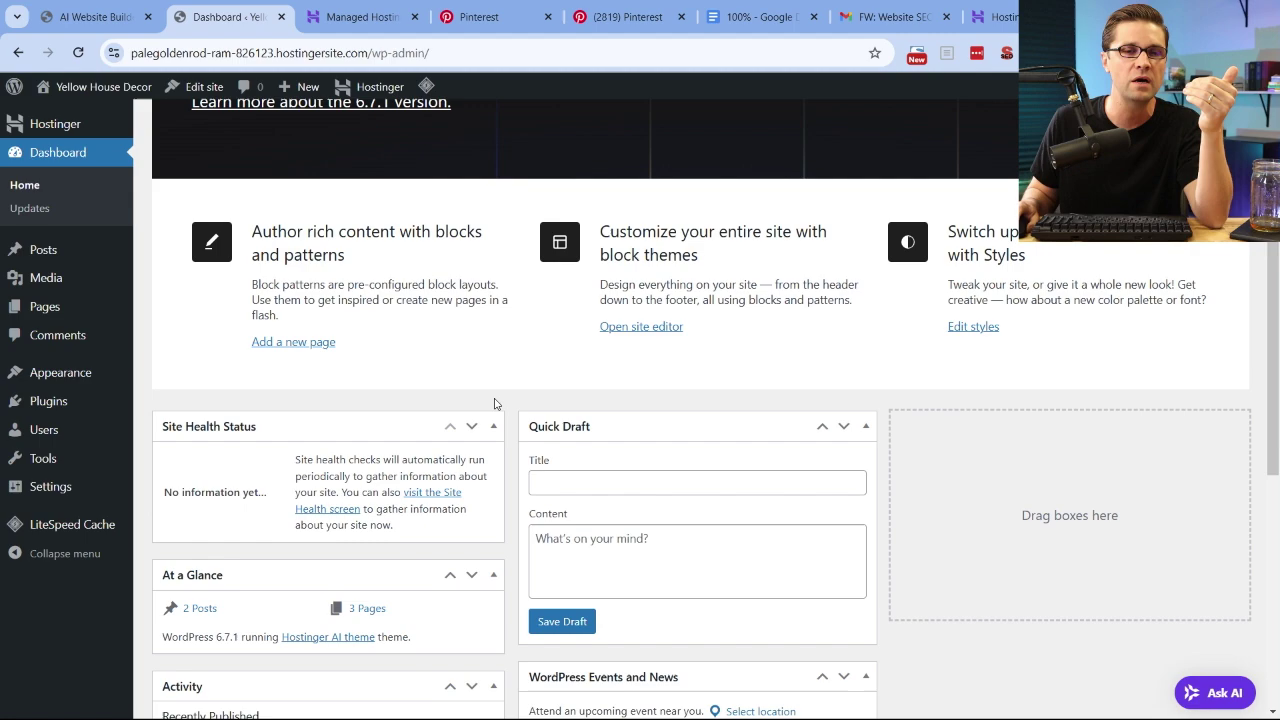
scroll(446, 455, up, 3)
scroll(435, 460, up, 1)
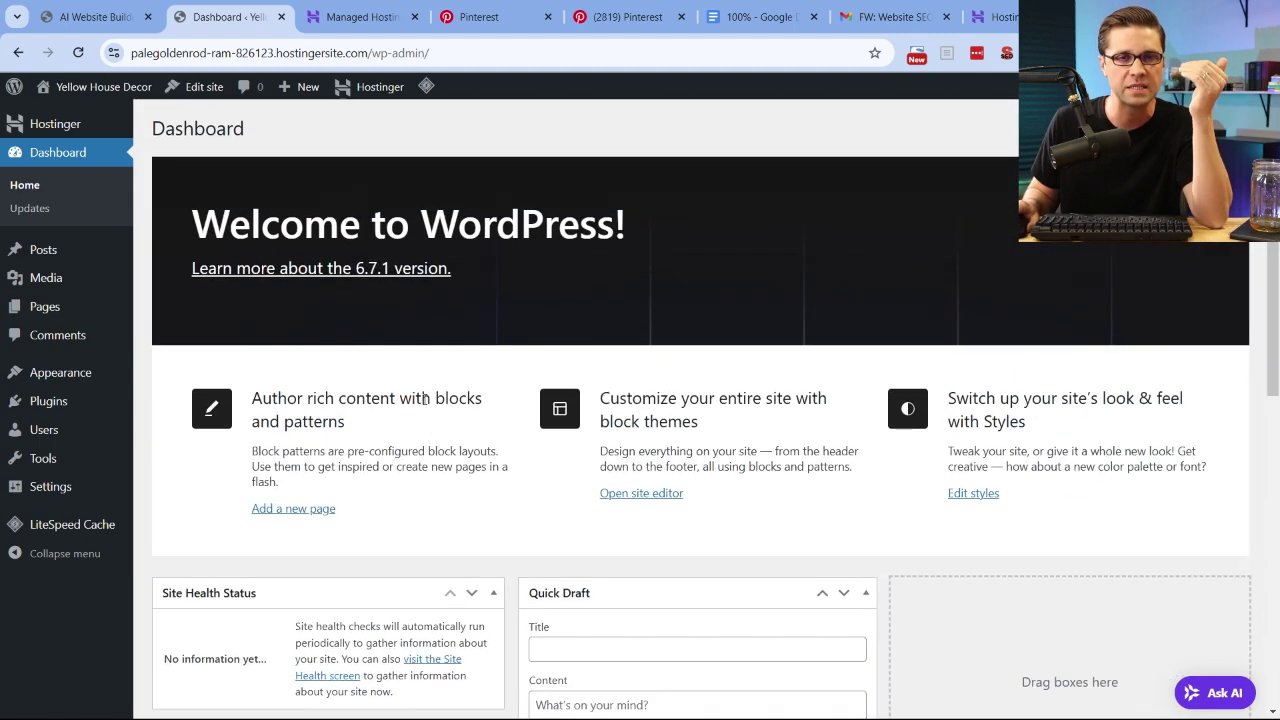
Recheck the Google Docs outline, look through the live homepage down to its footer, and return to the WordPress dashboard
click(760, 17)
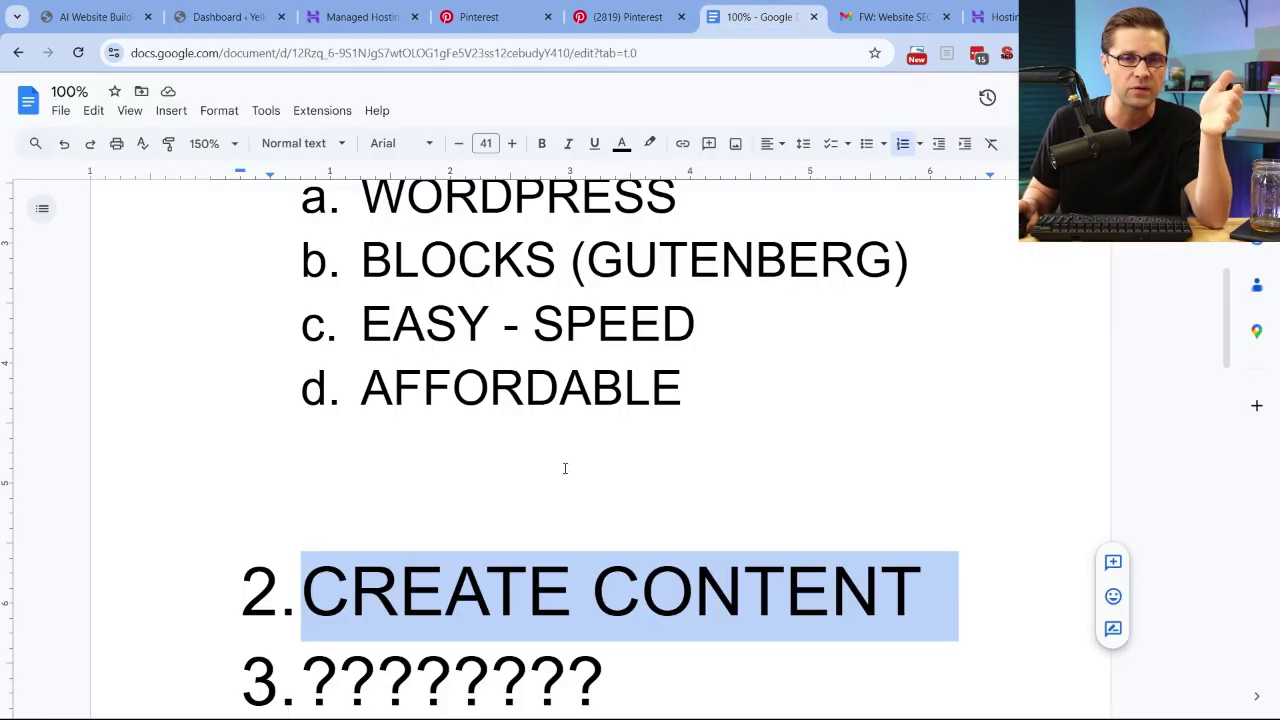
scroll(565, 468, down, 1)
click(228, 17)
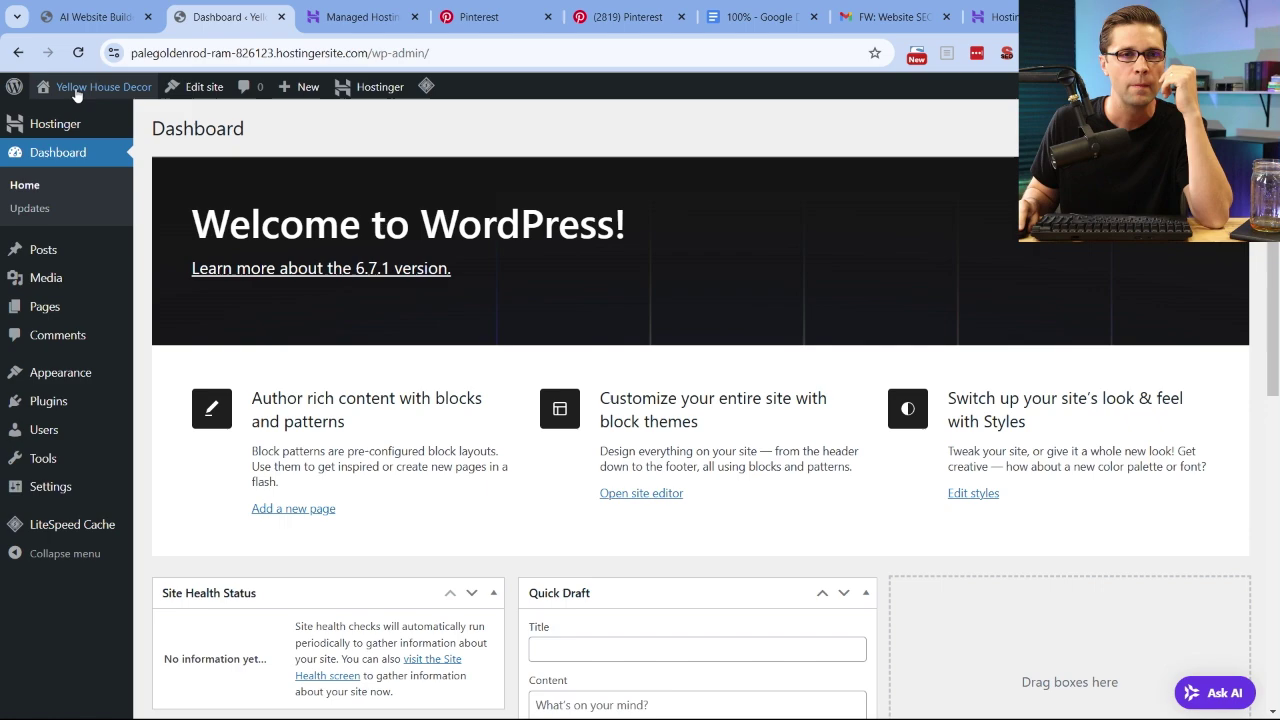
mouse_move(76, 90)
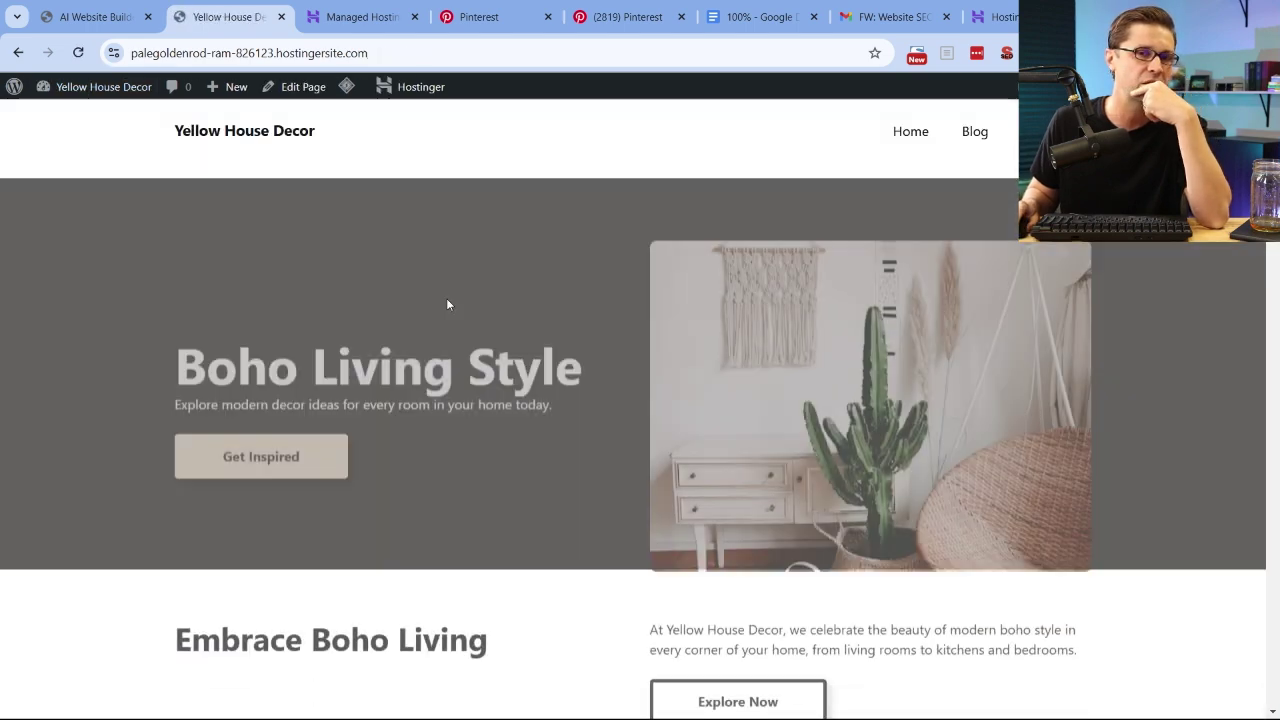
scroll(449, 303, down, 7)
scroll(398, 415, down, 12)
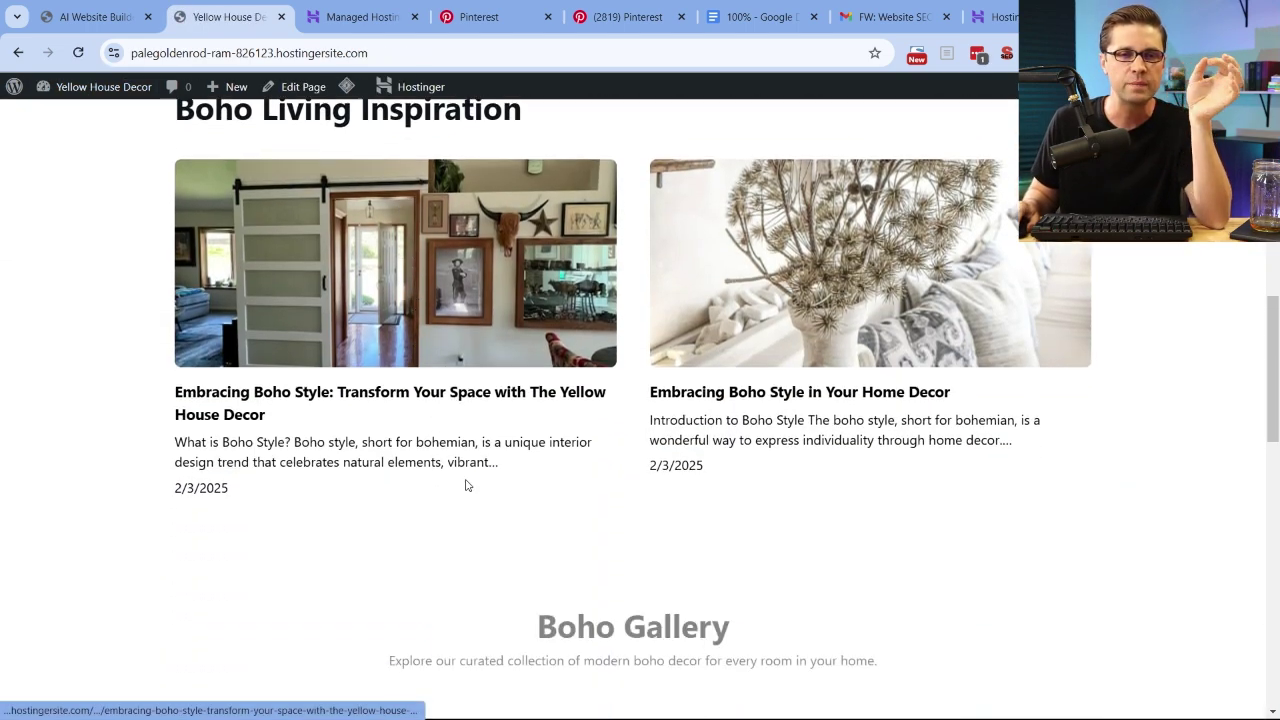
scroll(140, 420, down, 3)
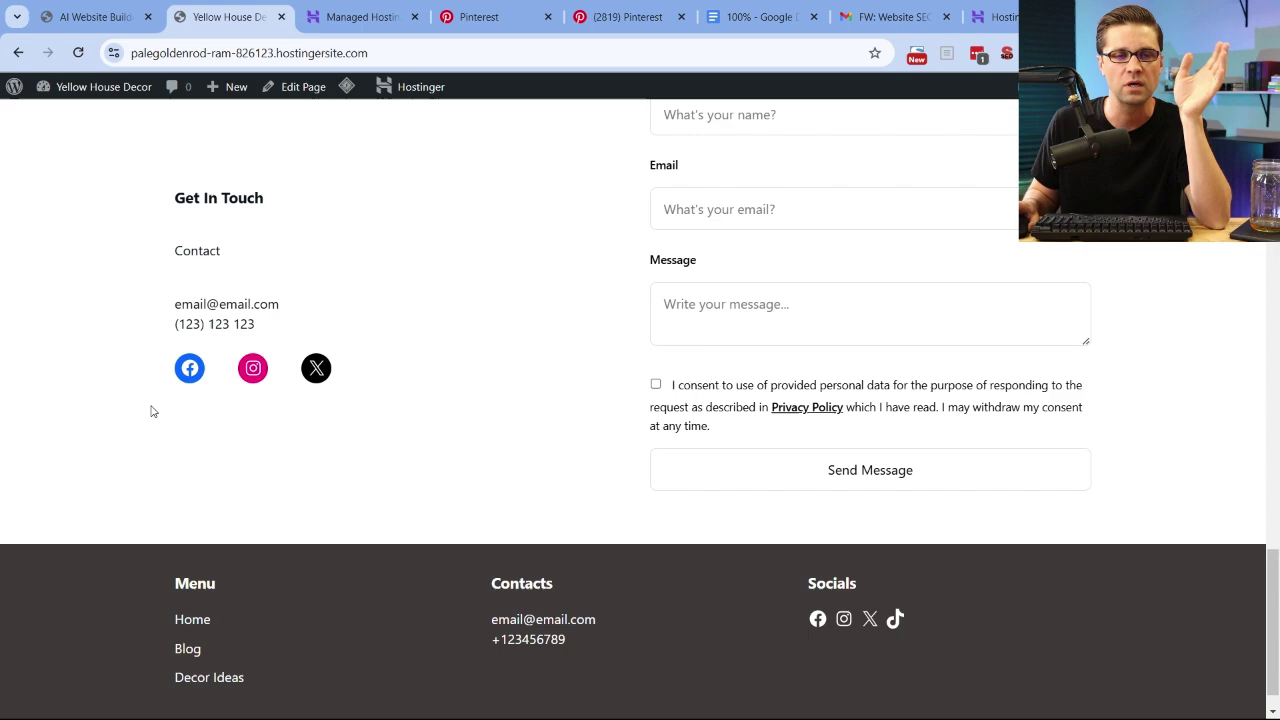
scroll(151, 409, up, 7)
scroll(221, 412, up, 12)
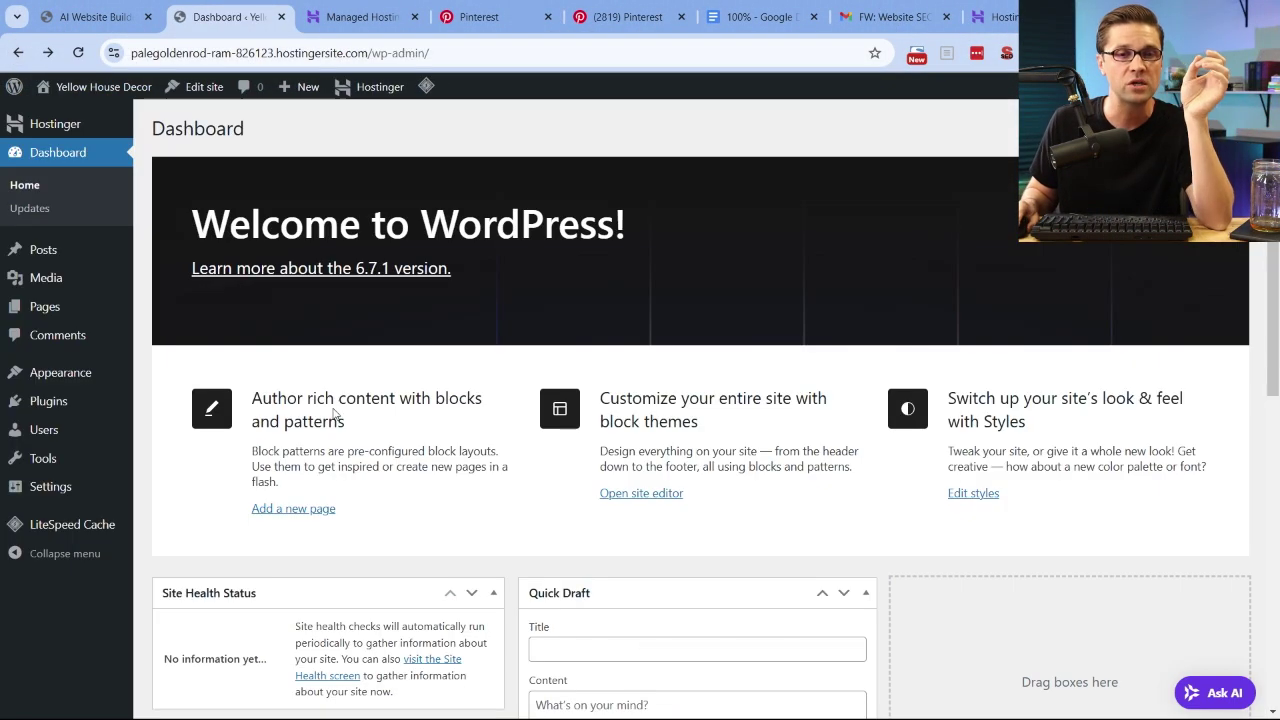
scroll(680, 486, down, 5)
scroll(531, 490, up, 5)
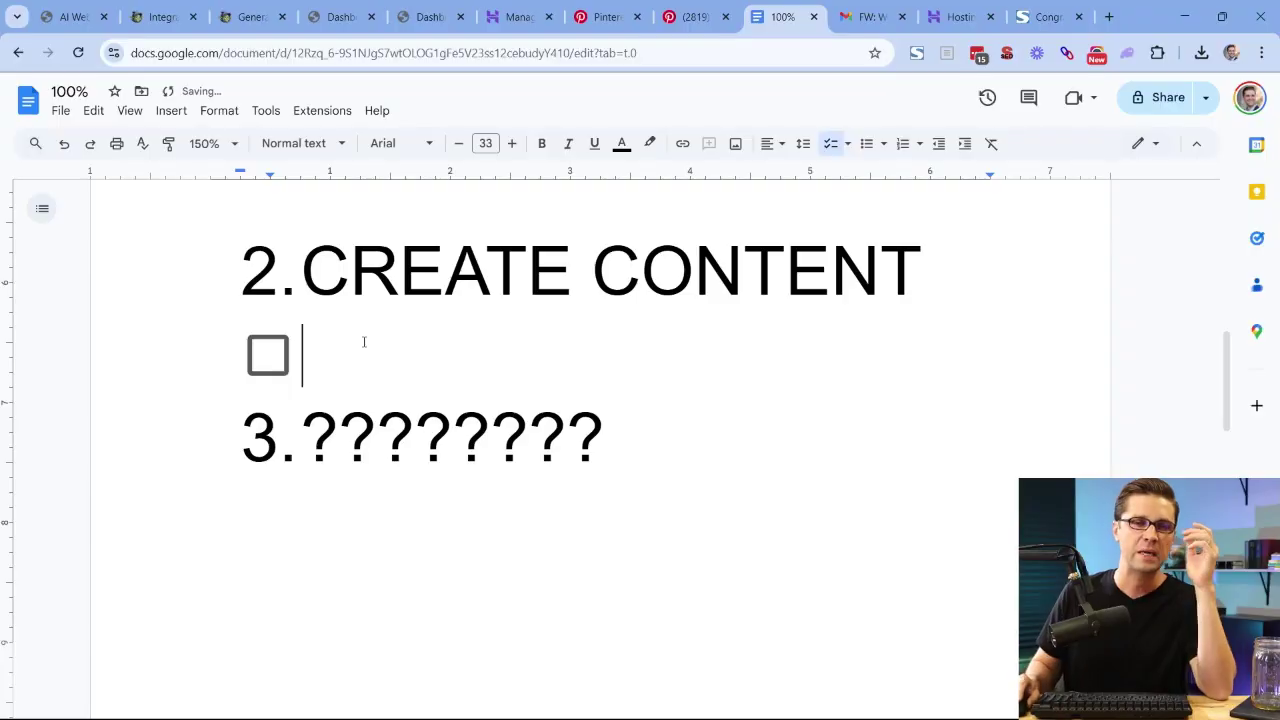
Add the checklist items FAST AFFORDABLE CHEAPPPPPPPPPPP and WEBSITE under the Create Content heading in Google Docs
triple_click(448, 290)
click(440, 338)
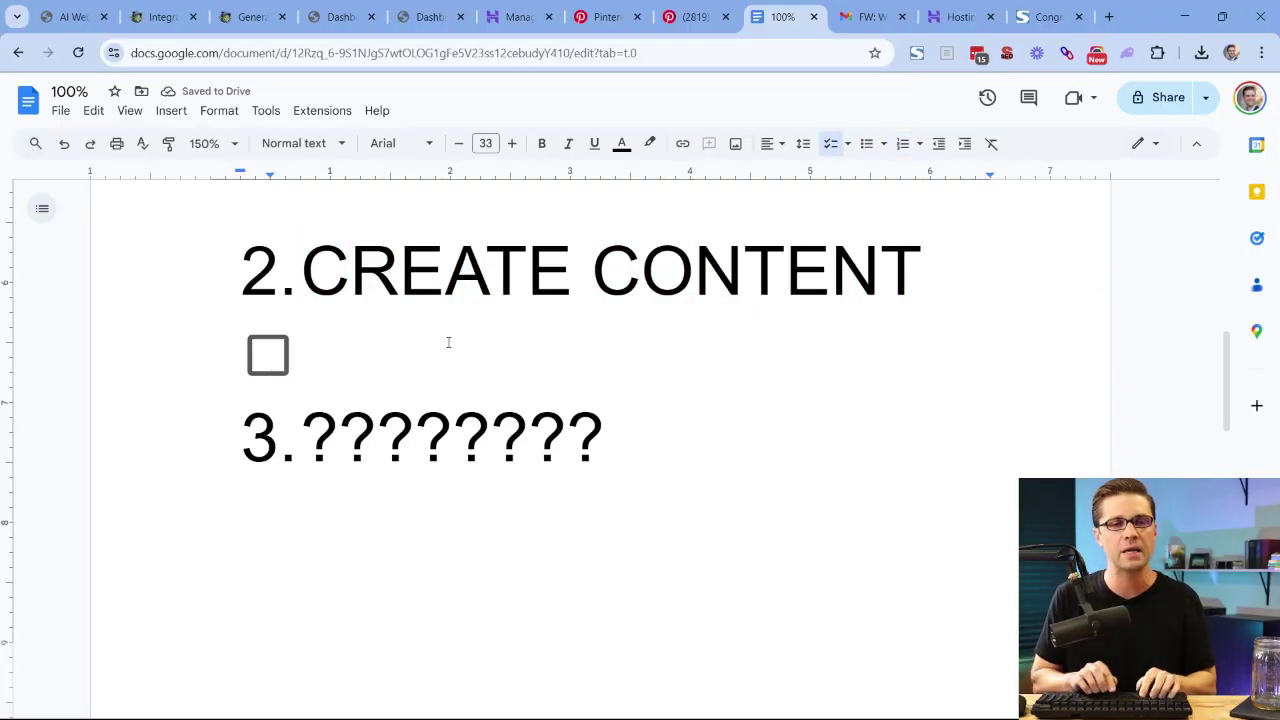
text(FAST AFFORDA)
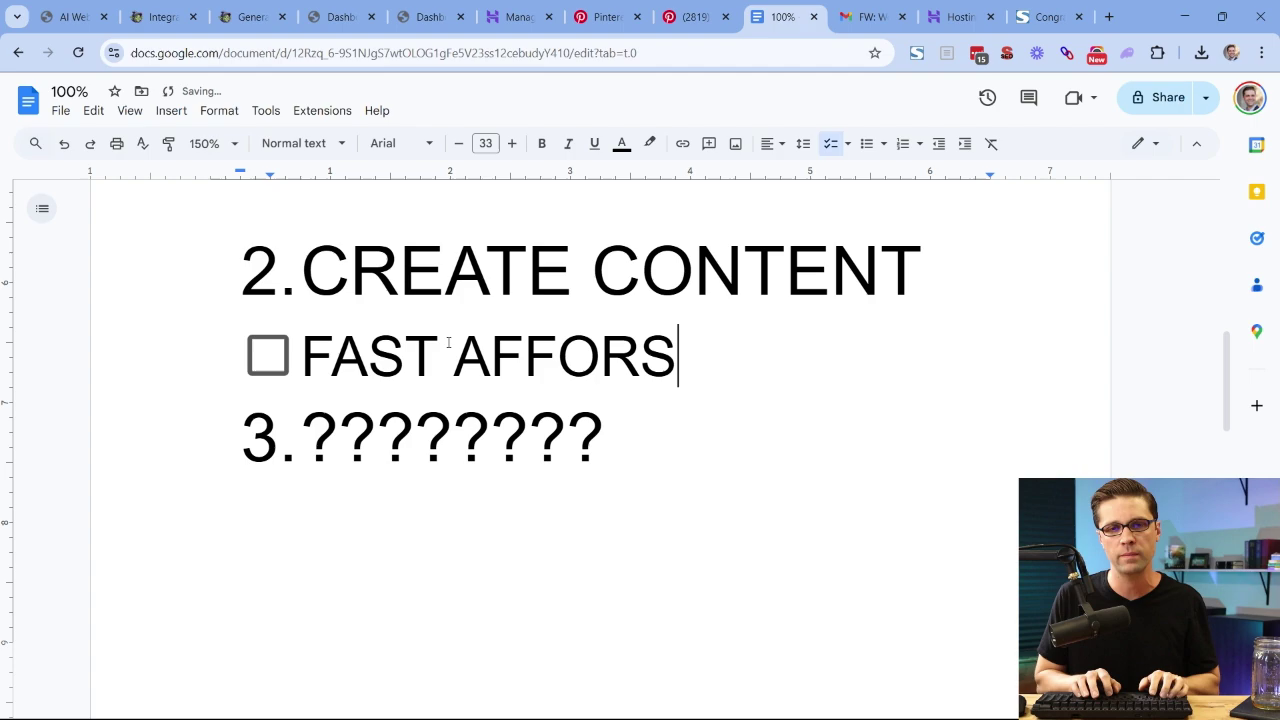
text(BLE CHEAPPPPPPPPPPP)
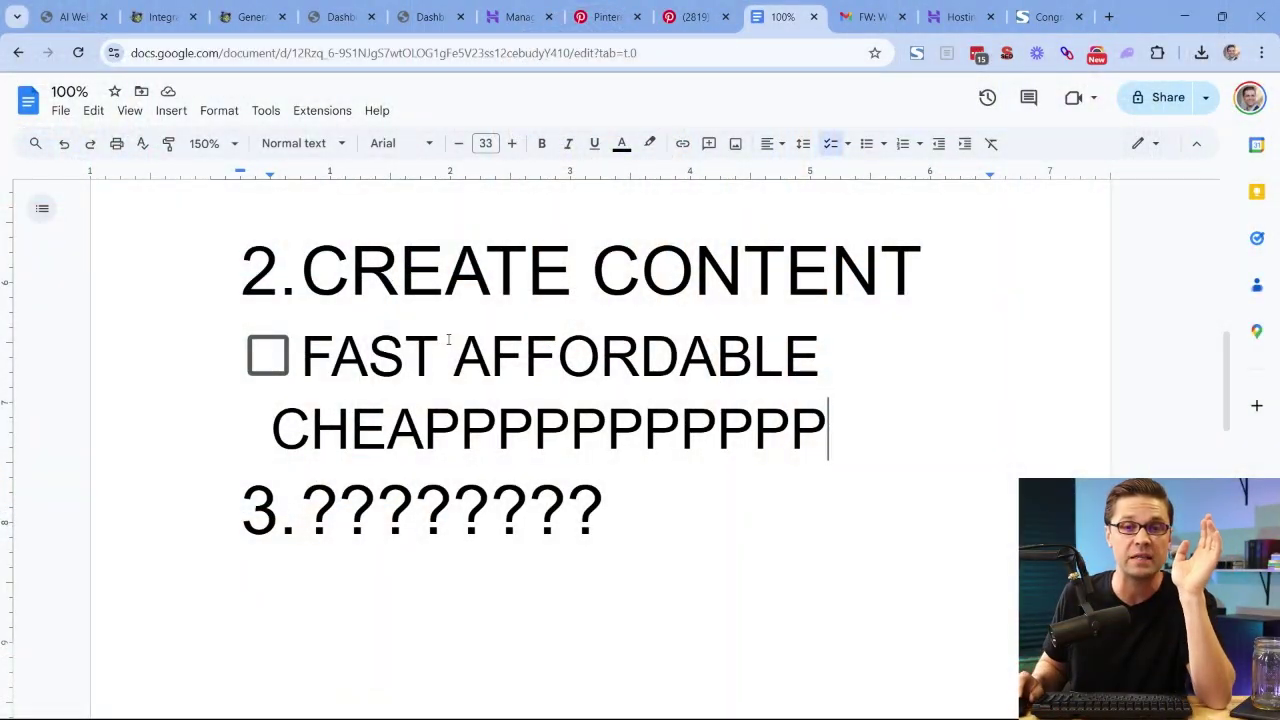
key(Return)
text(WEBSITE)
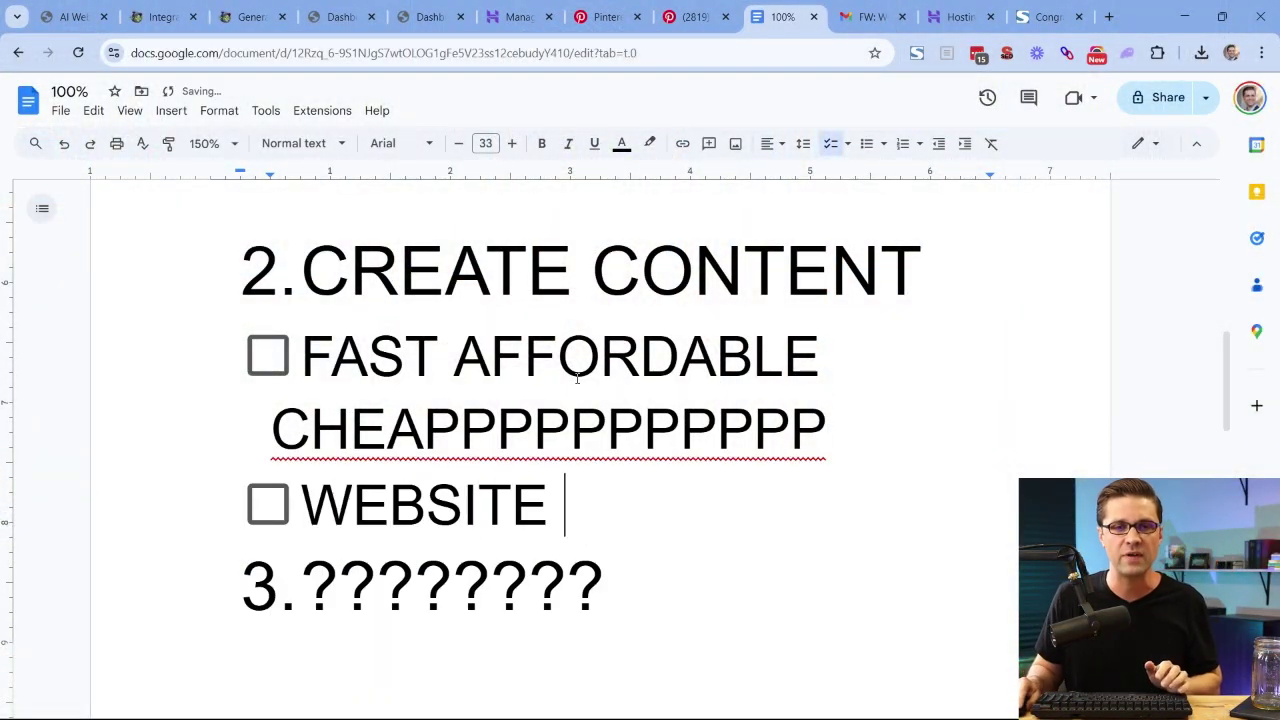
double_click(670, 465)
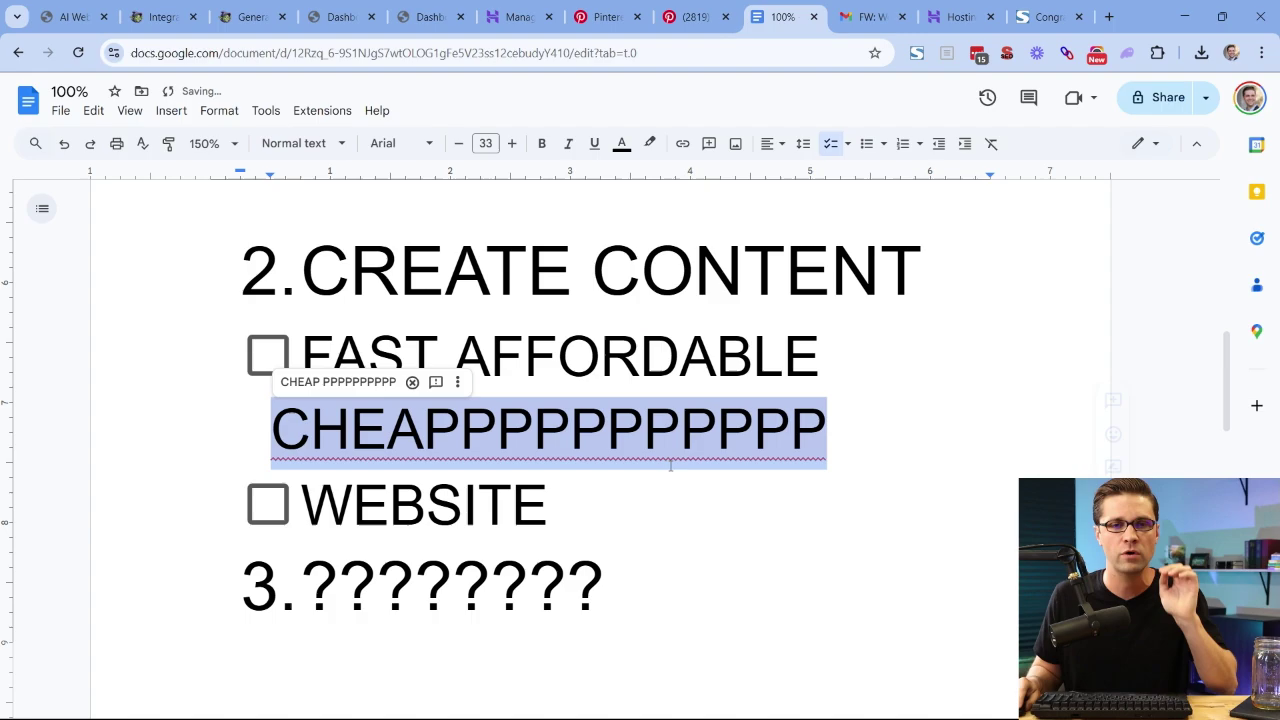
Switch to Content Goblin, open Integrations and fill the new WordPress site's URL with palegoldenrod-ram-826123.hostingersite.com
click(158, 6)
click(250, 16)
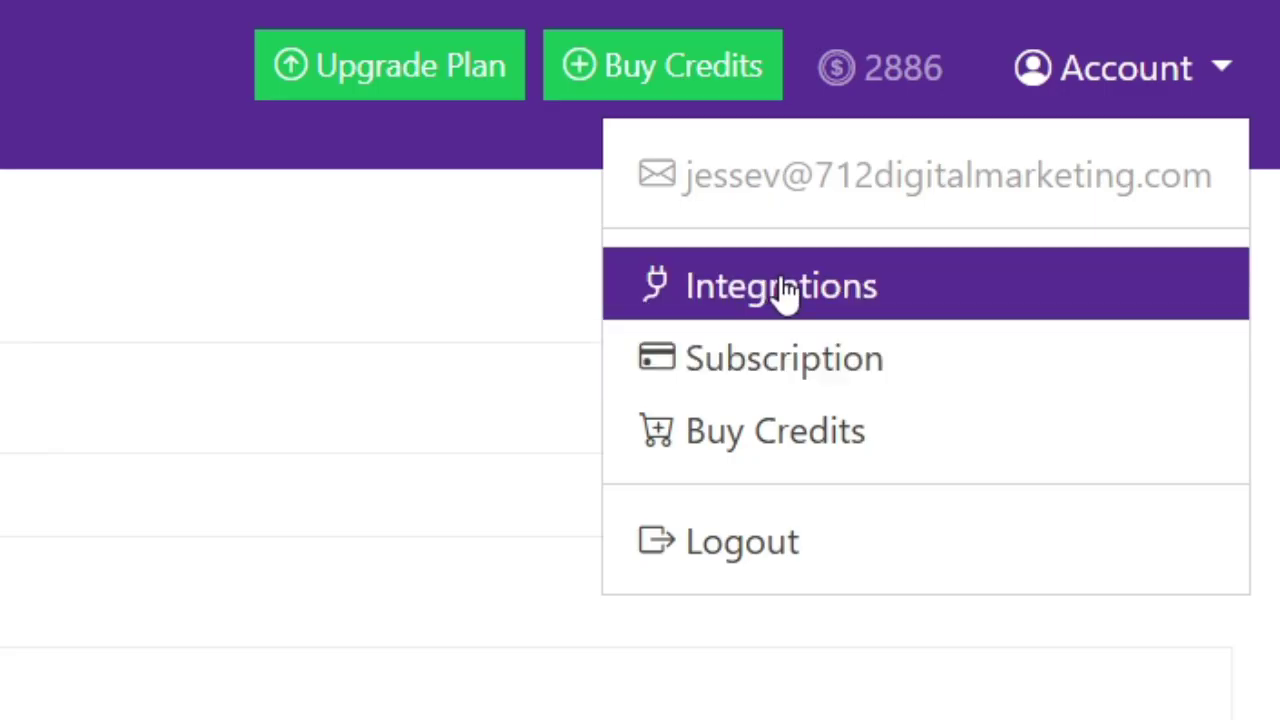
click(1123, 85)
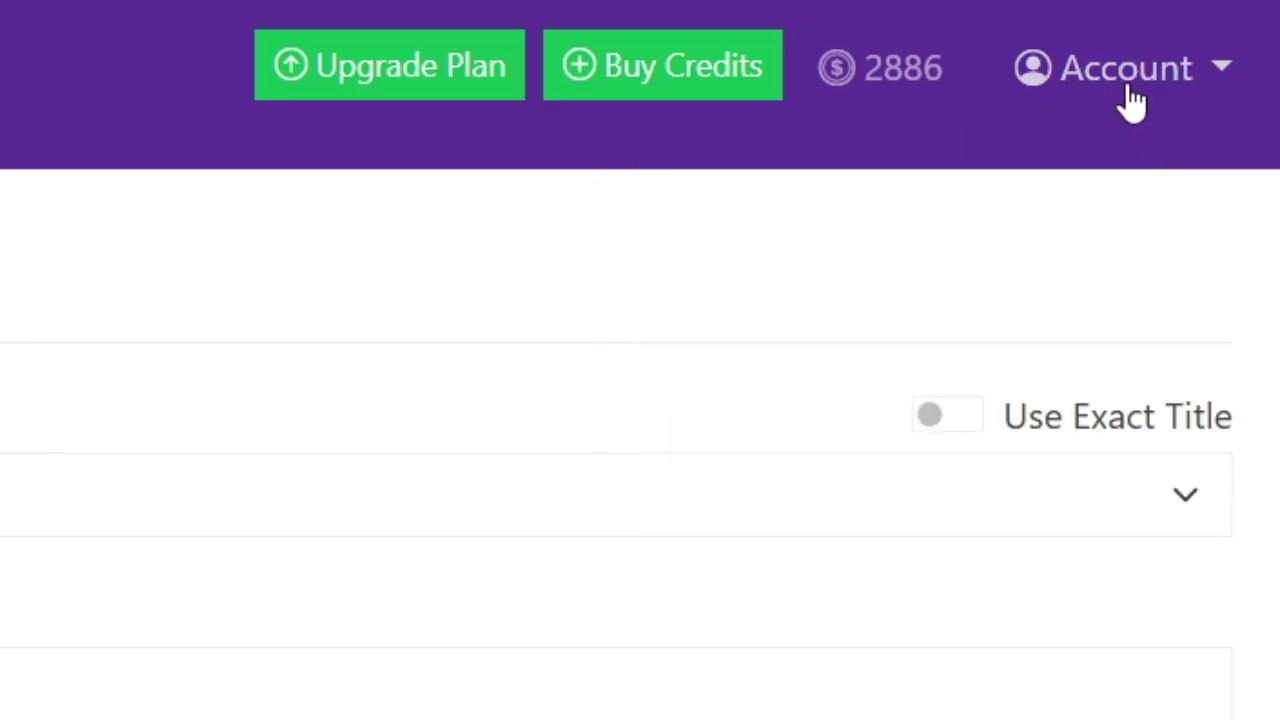
click(1123, 85)
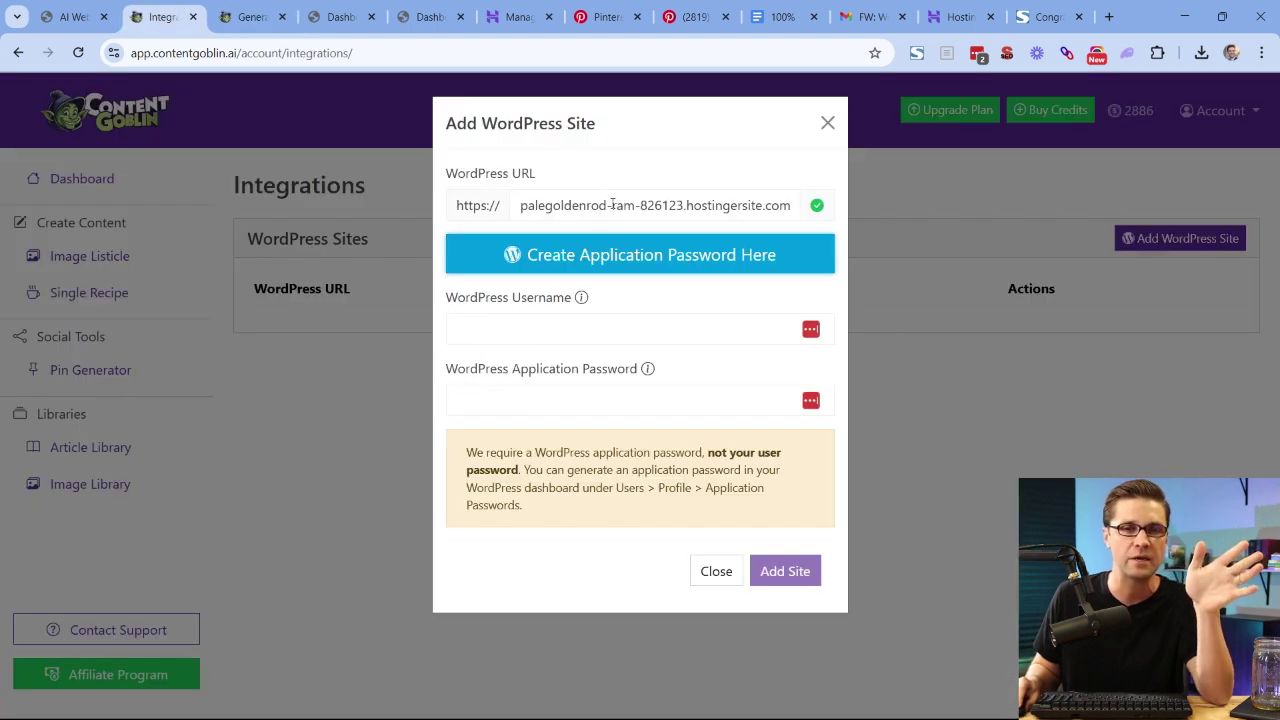
triple_click(595, 205)
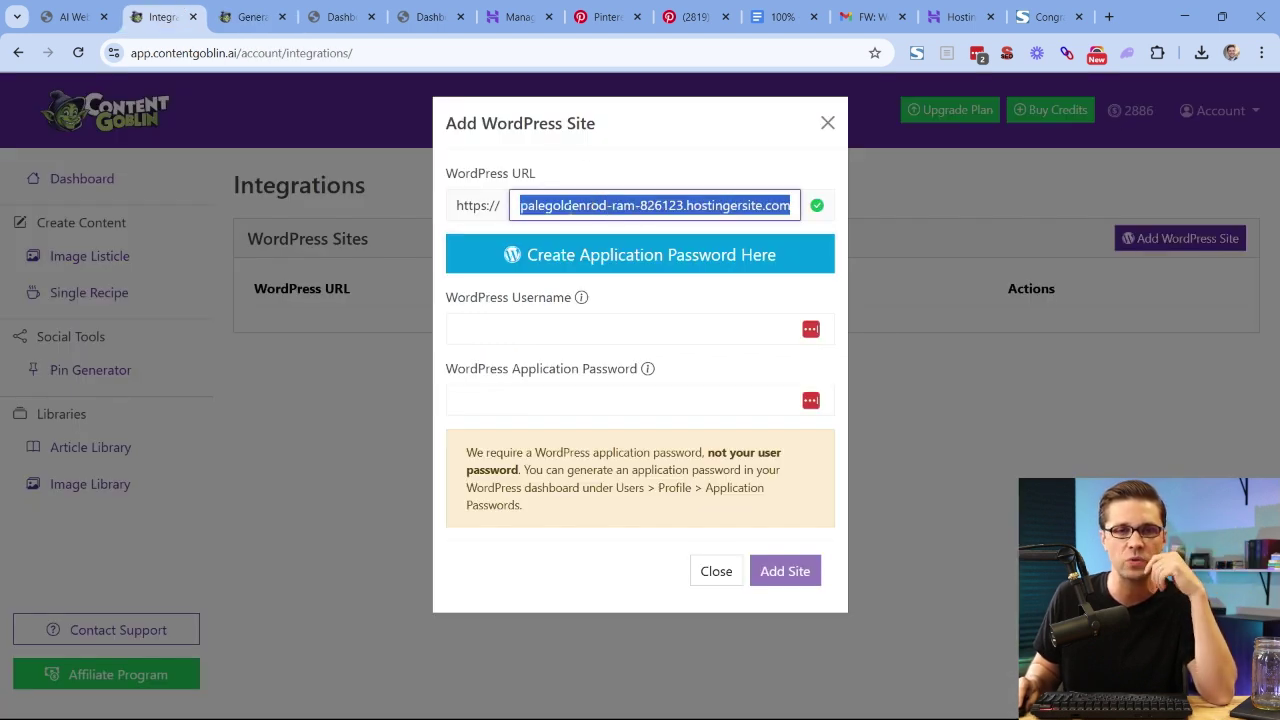
Go to the WordPress dashboard and select only the base site address, leaving out the wp-admin/ part
click(338, 16)
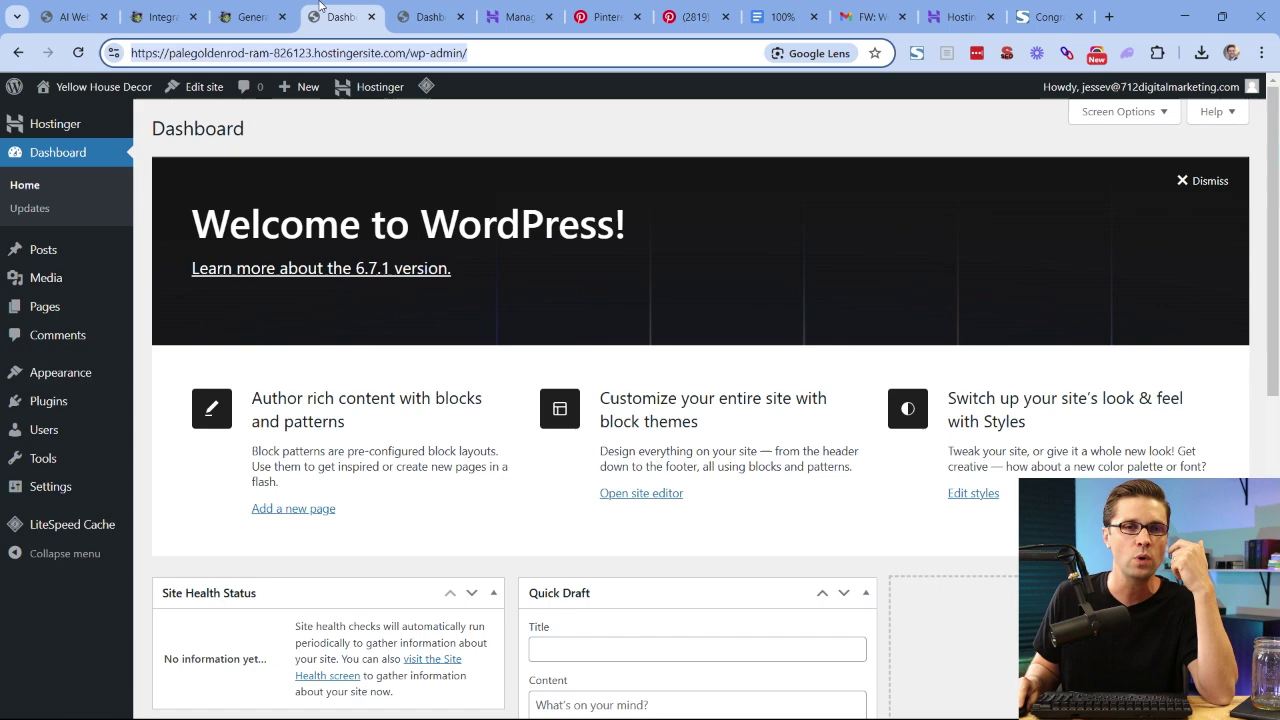
click(223, 52)
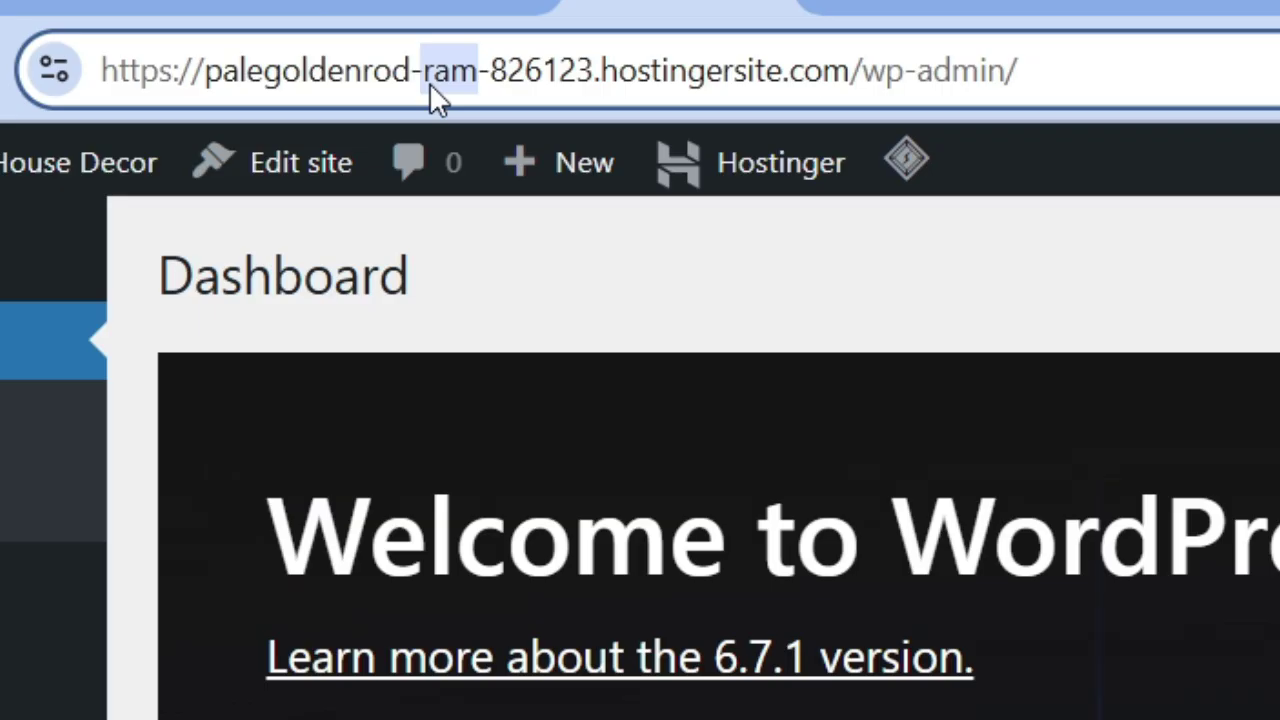
triple_click(257, 54)
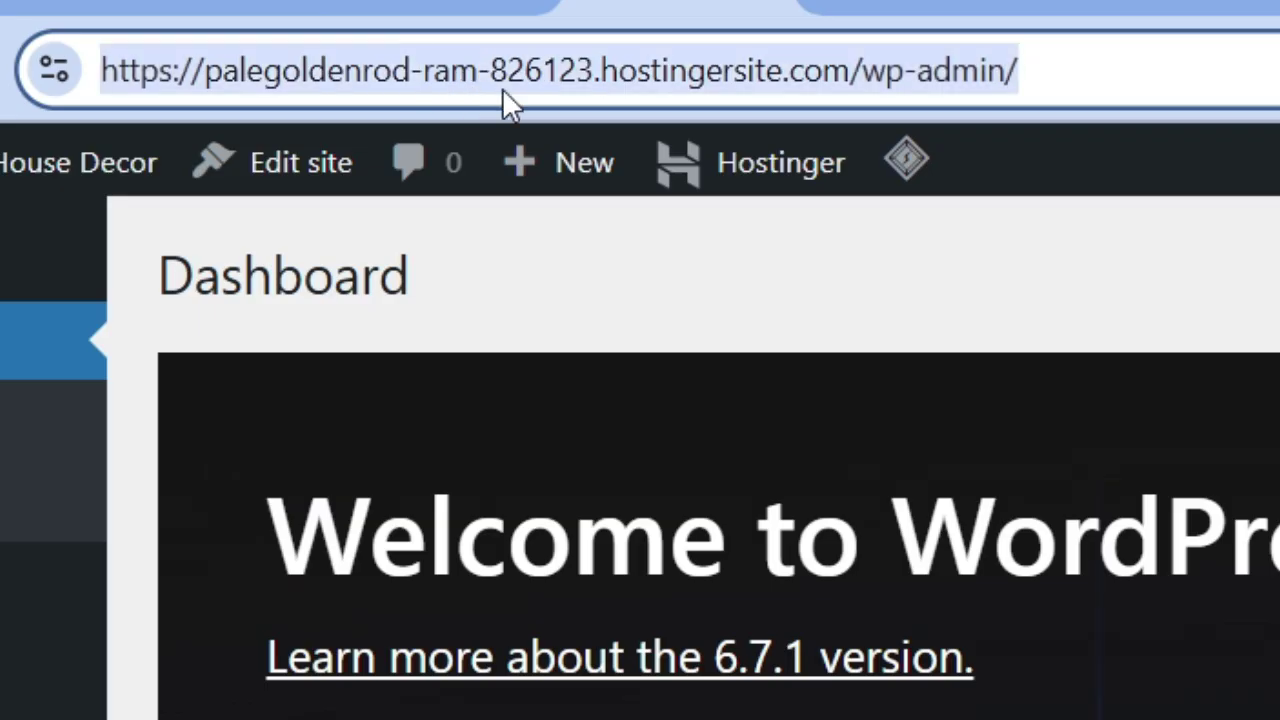
click(582, 80)
drag(864, 86, 140, 140)
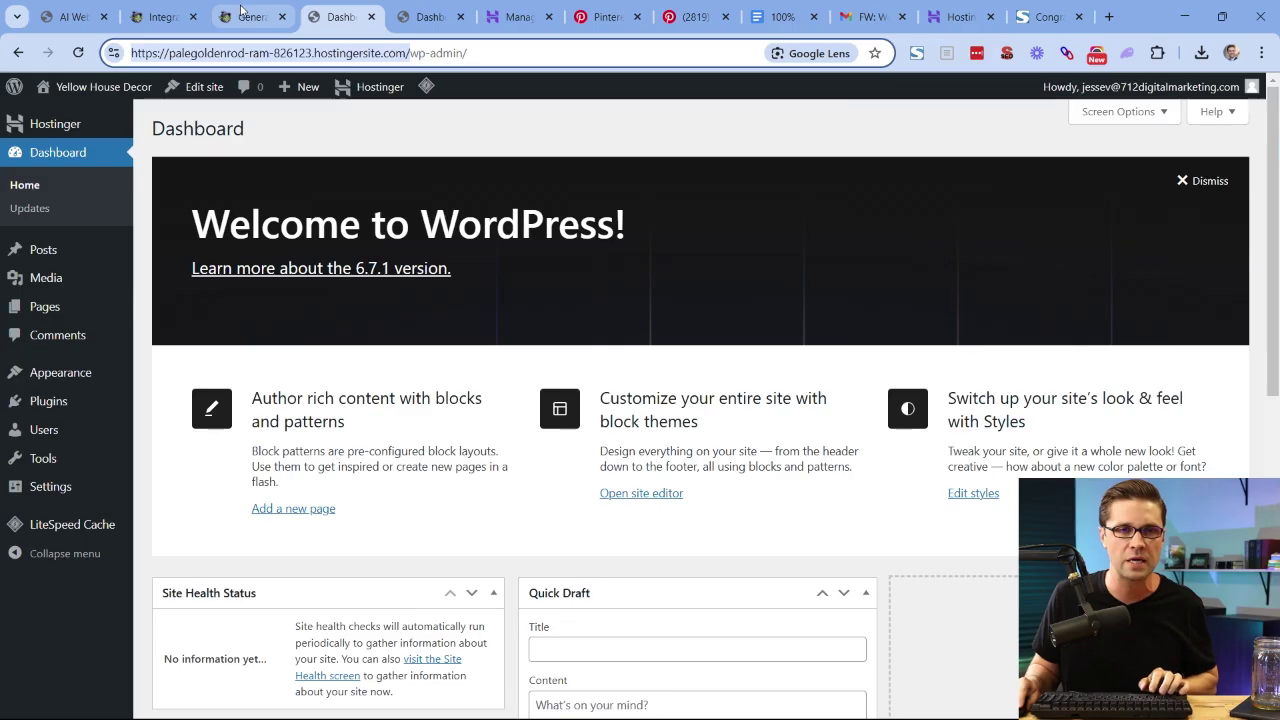
From Content Goblin's WordPress site form, open the application password page and create a WordPress application password named Content Goblin
click(250, 17)
click(165, 10)
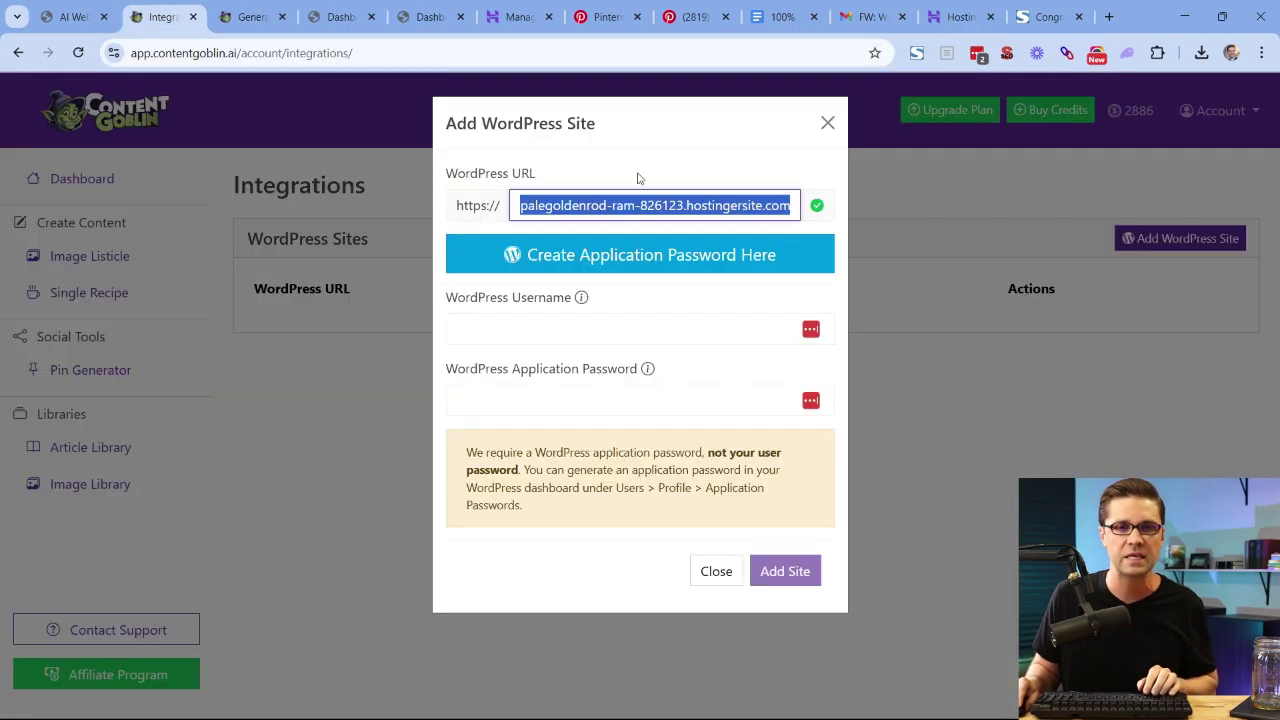
click(553, 258)
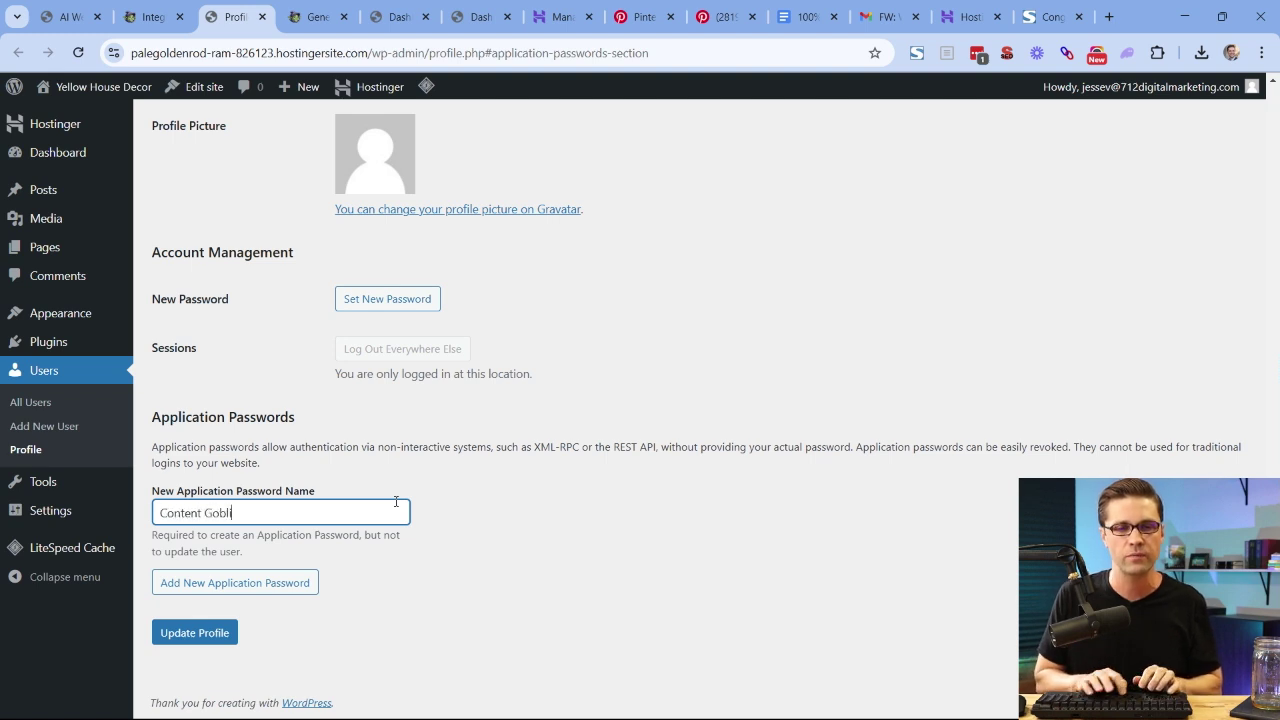
text(n)
key(Return)
Copy the newly generated WordPress application password and return to the Content Goblin integration form
triple_click(503, 513)
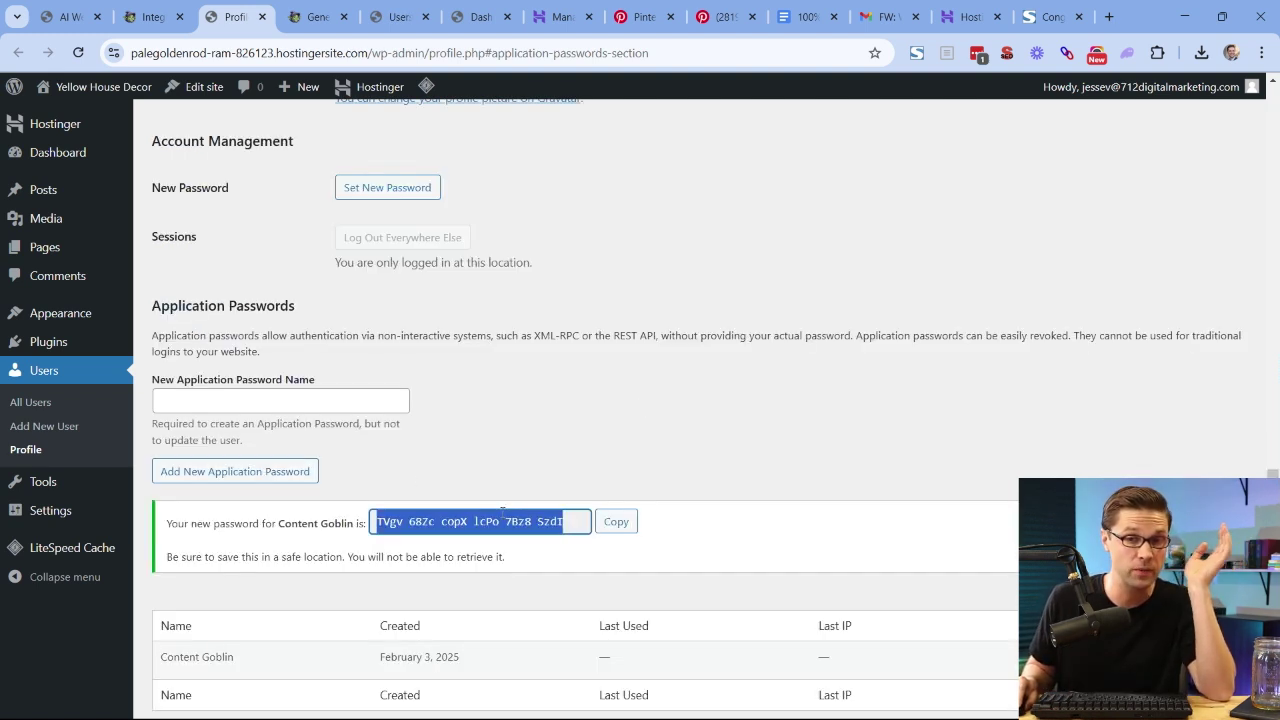
click(535, 484)
click(613, 524)
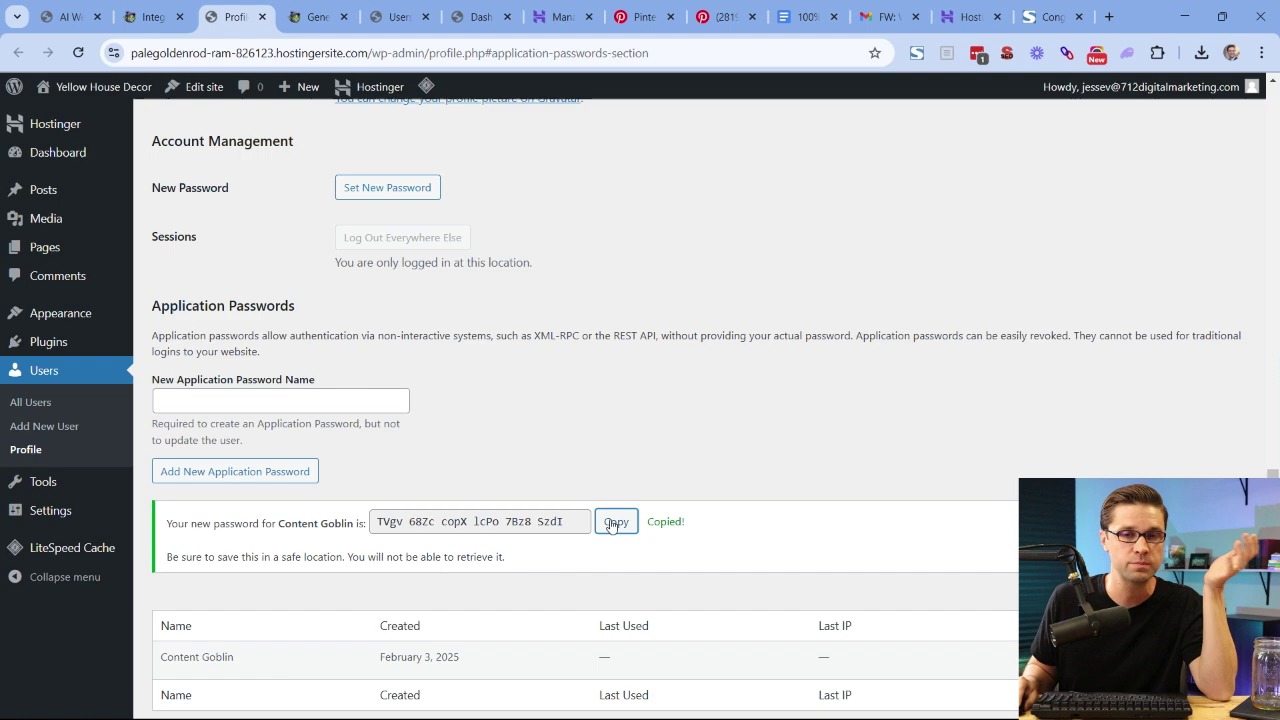
triple_click(606, 550)
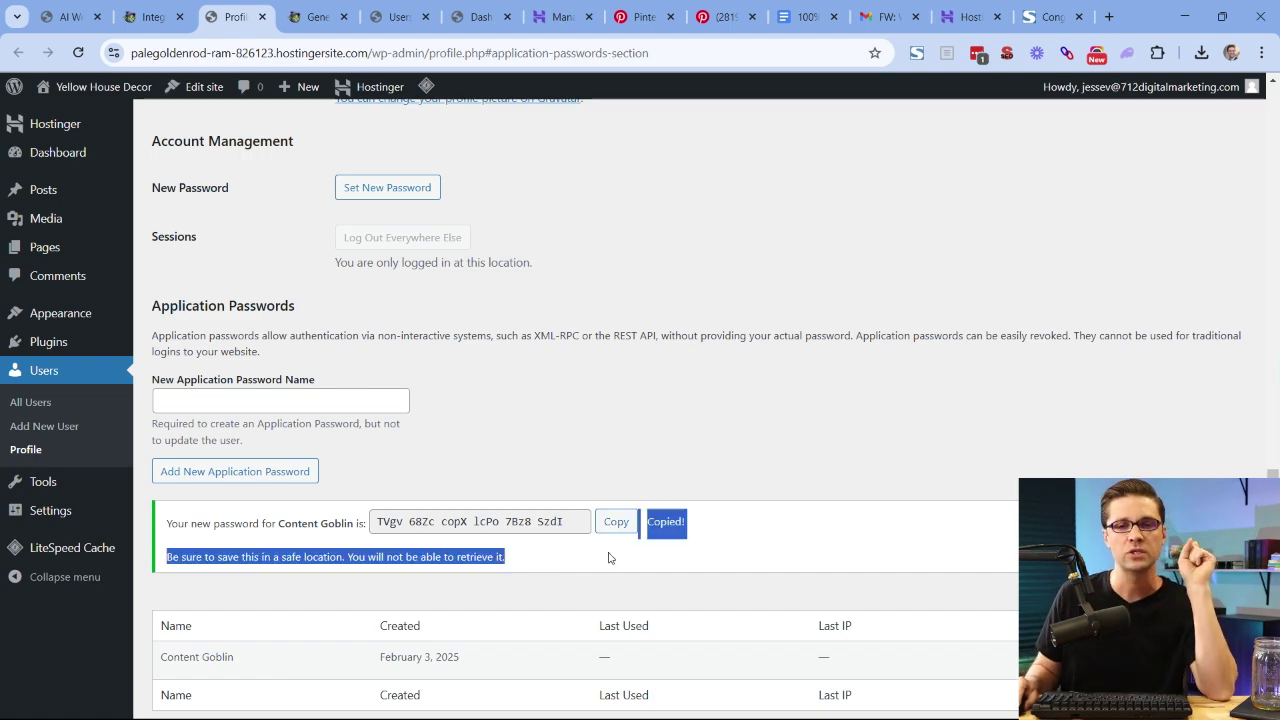
click(614, 514)
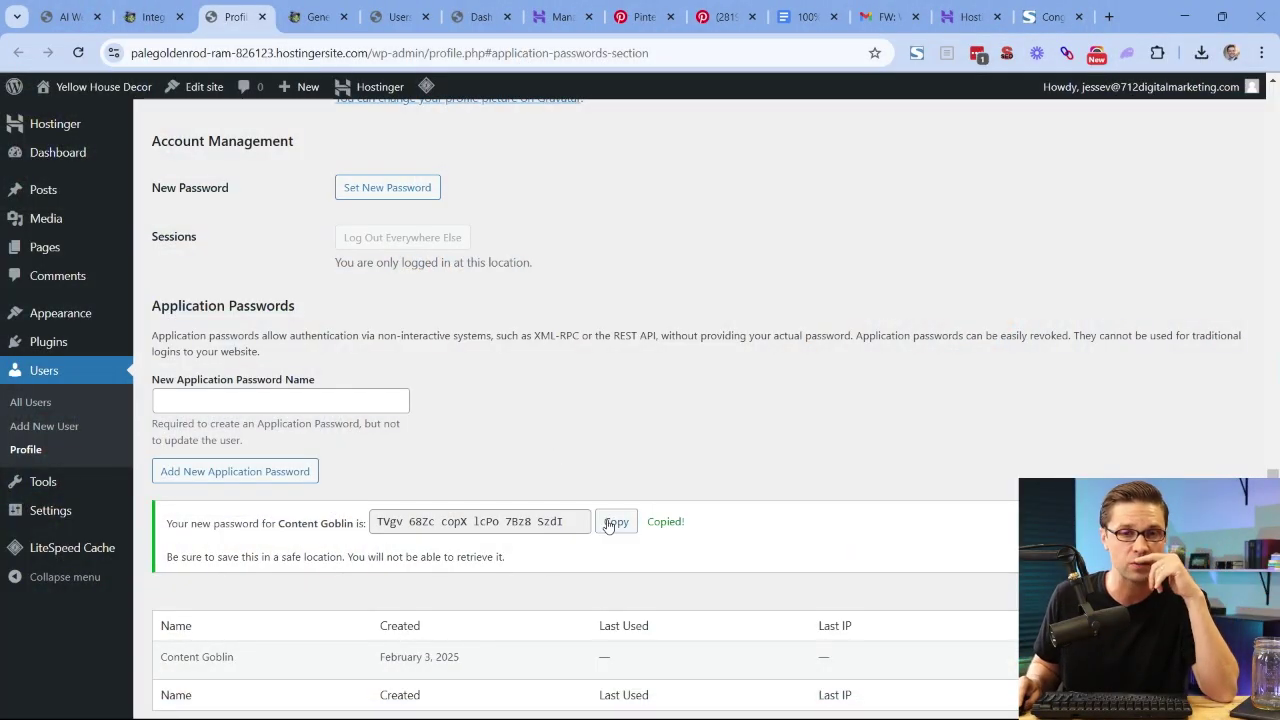
click(154, 8)
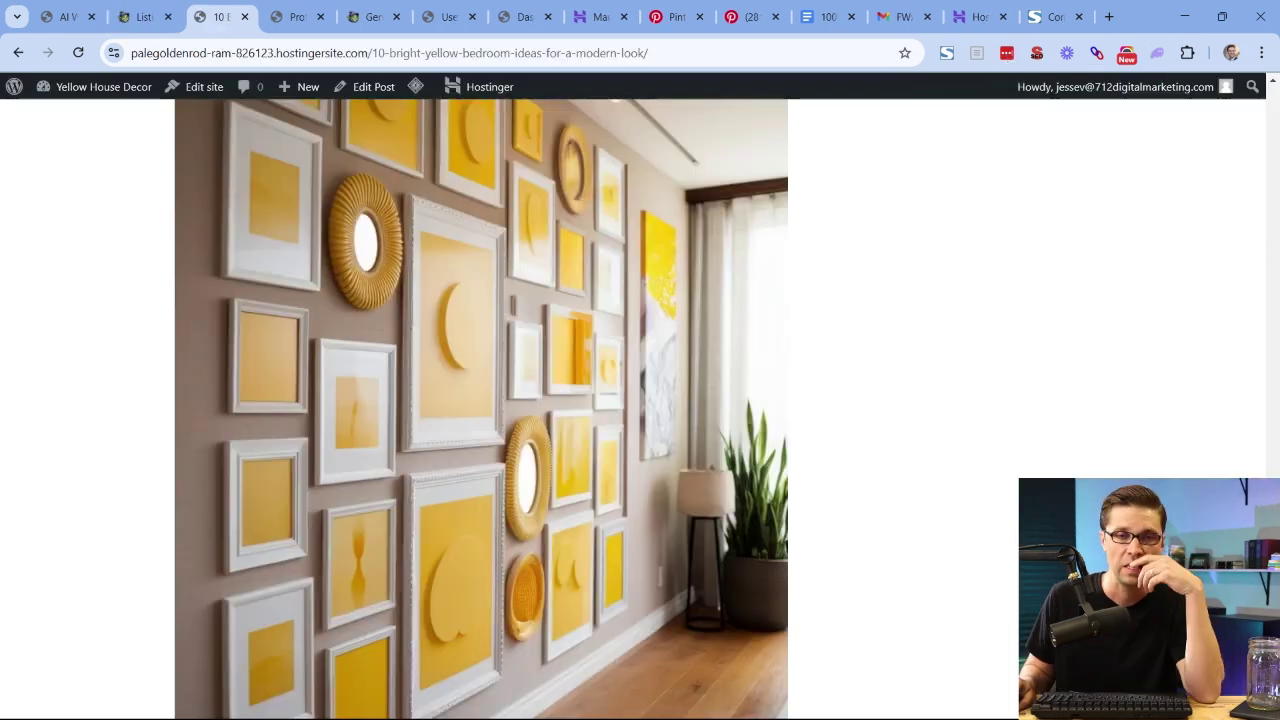
Look through the post 10 Bright Yellow Bedroom Ideas for a Modern Look, examining its title, section texts and images down to the gallery wall
scroll(960, 570, up, 10)
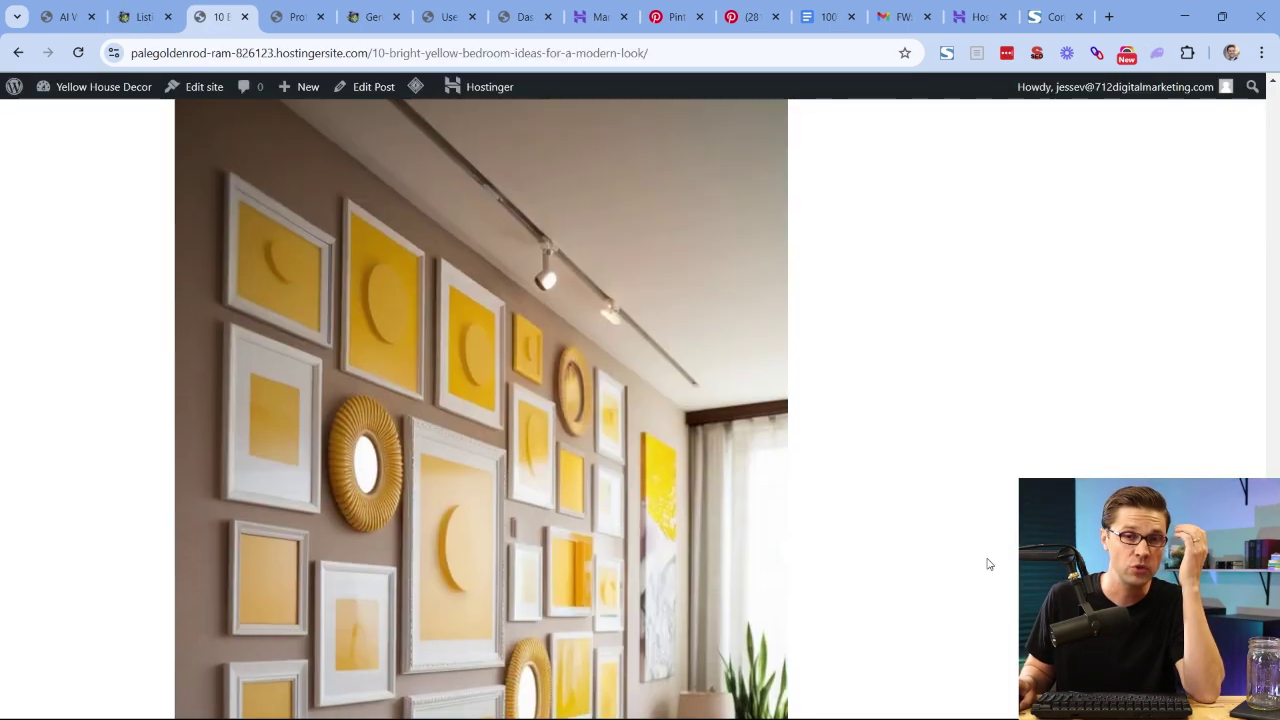
scroll(925, 561, up, 15)
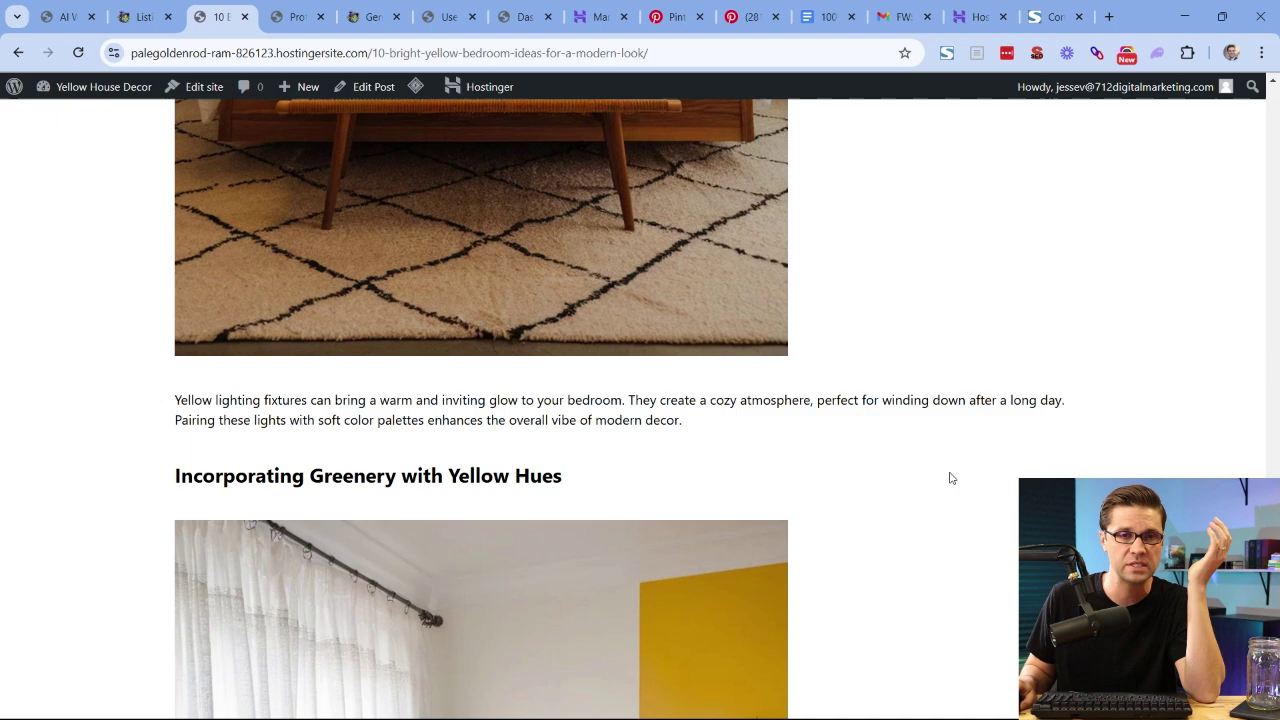
scroll(941, 503, up, 15)
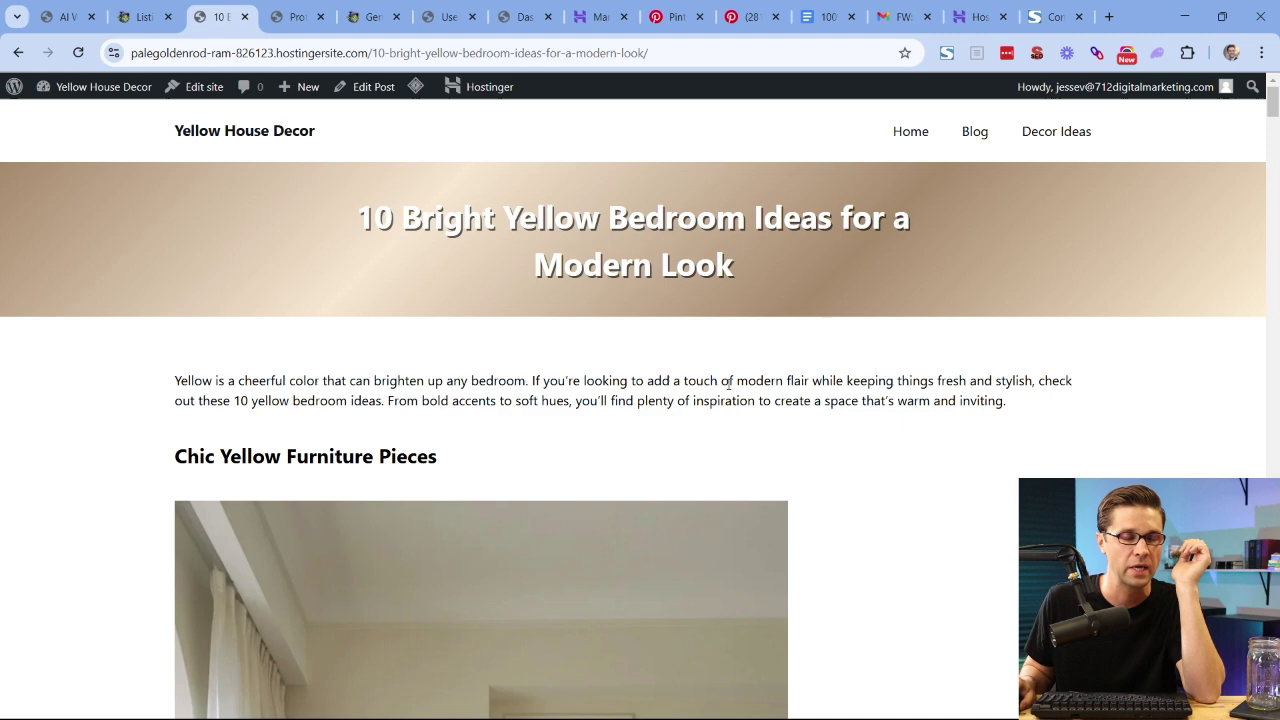
scroll(729, 383, down, 10)
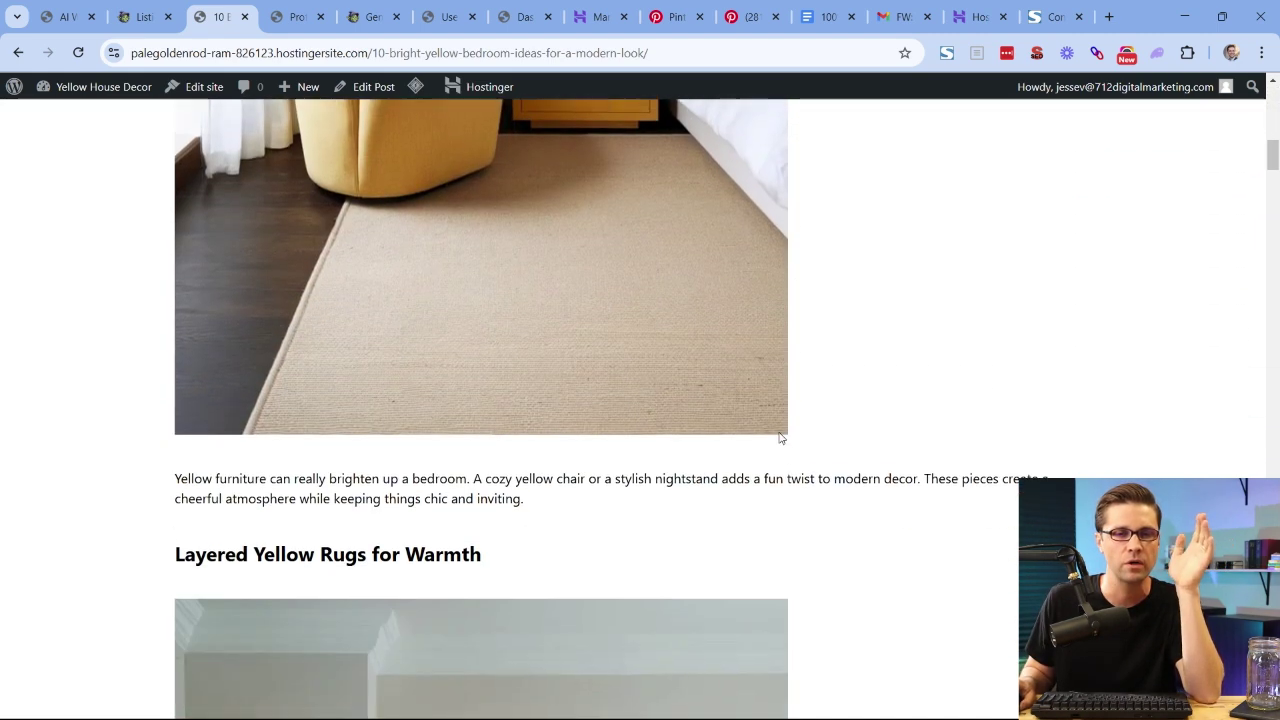
scroll(781, 437, down, 4)
scroll(531, 320, down, 5)
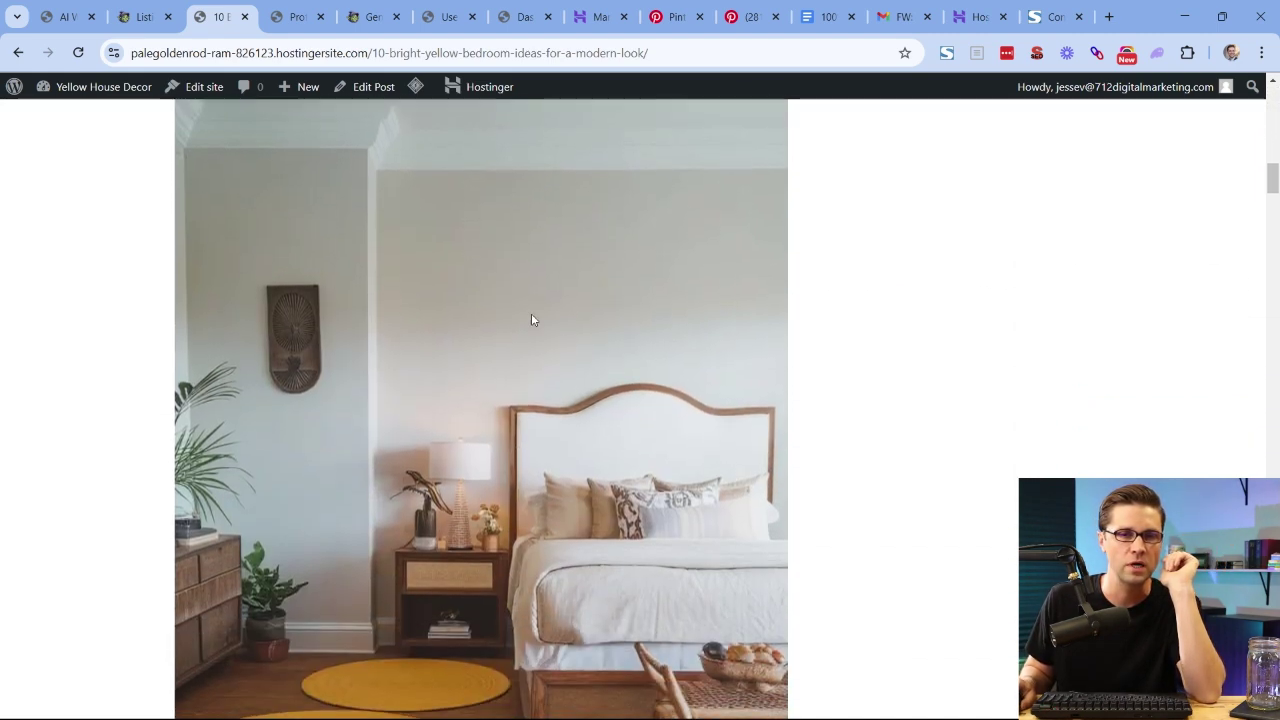
scroll(743, 543, down, 12)
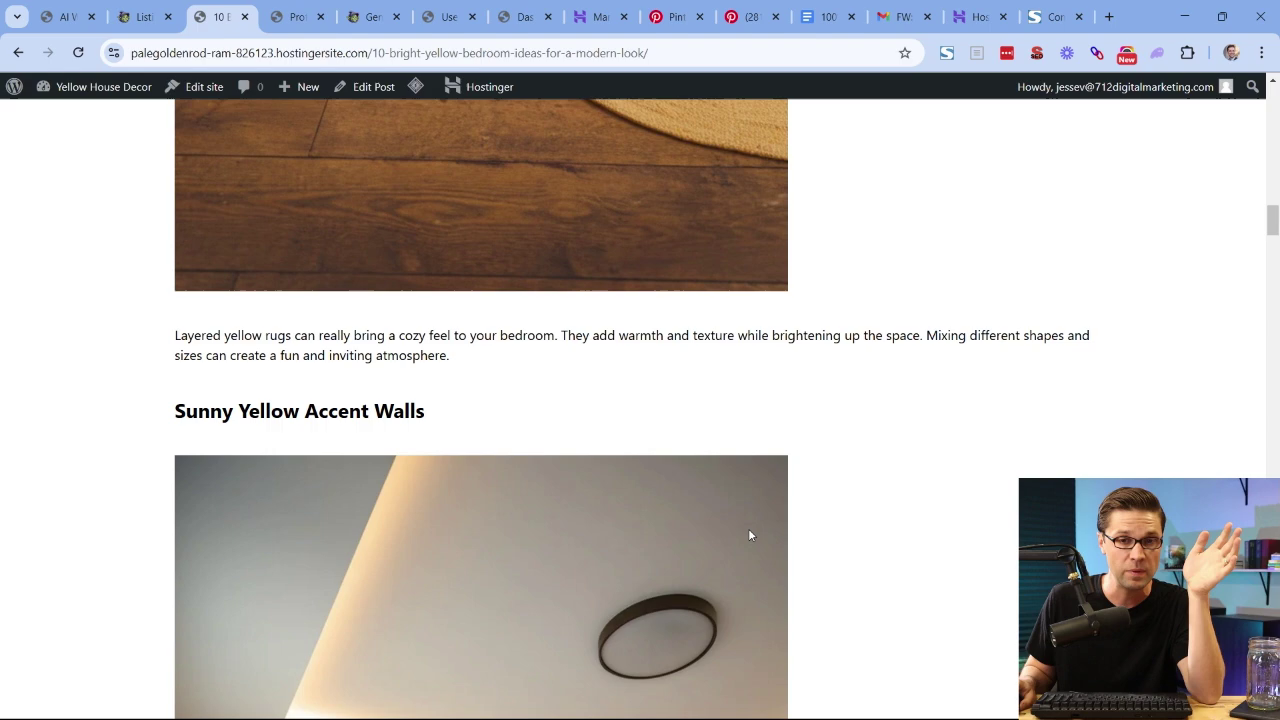
scroll(731, 505, down, 9)
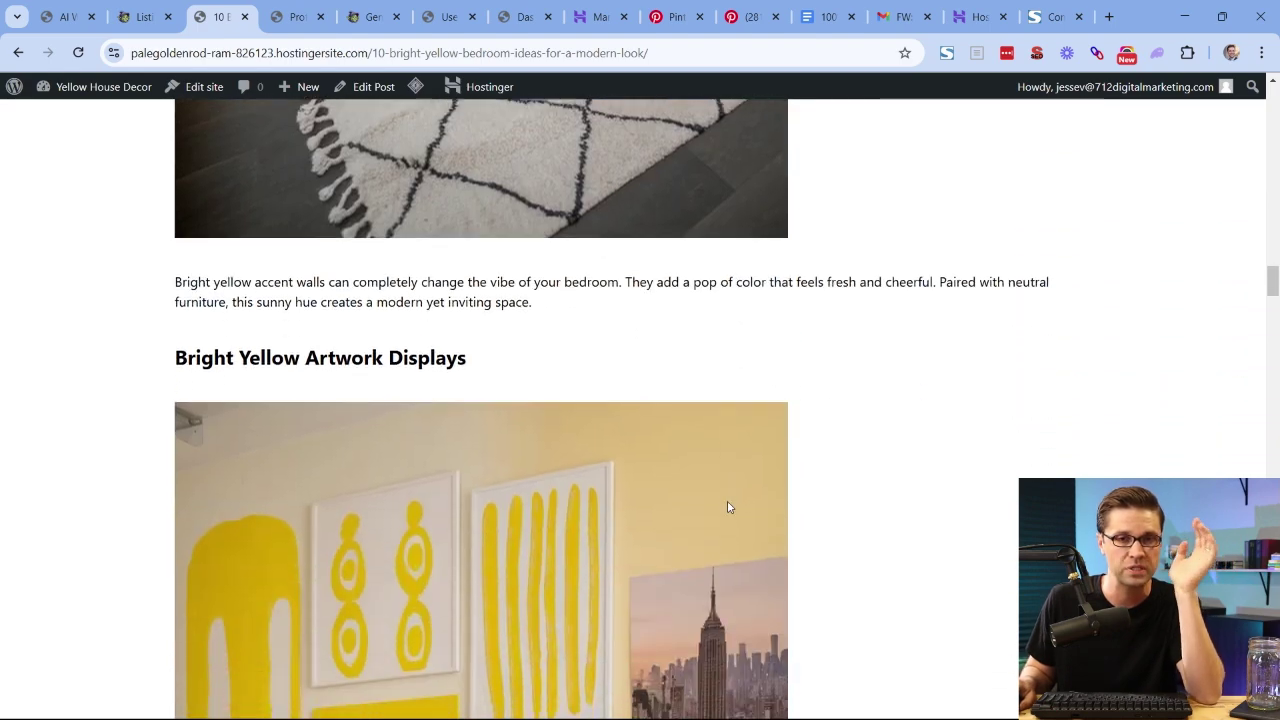
scroll(741, 485, down, 7)
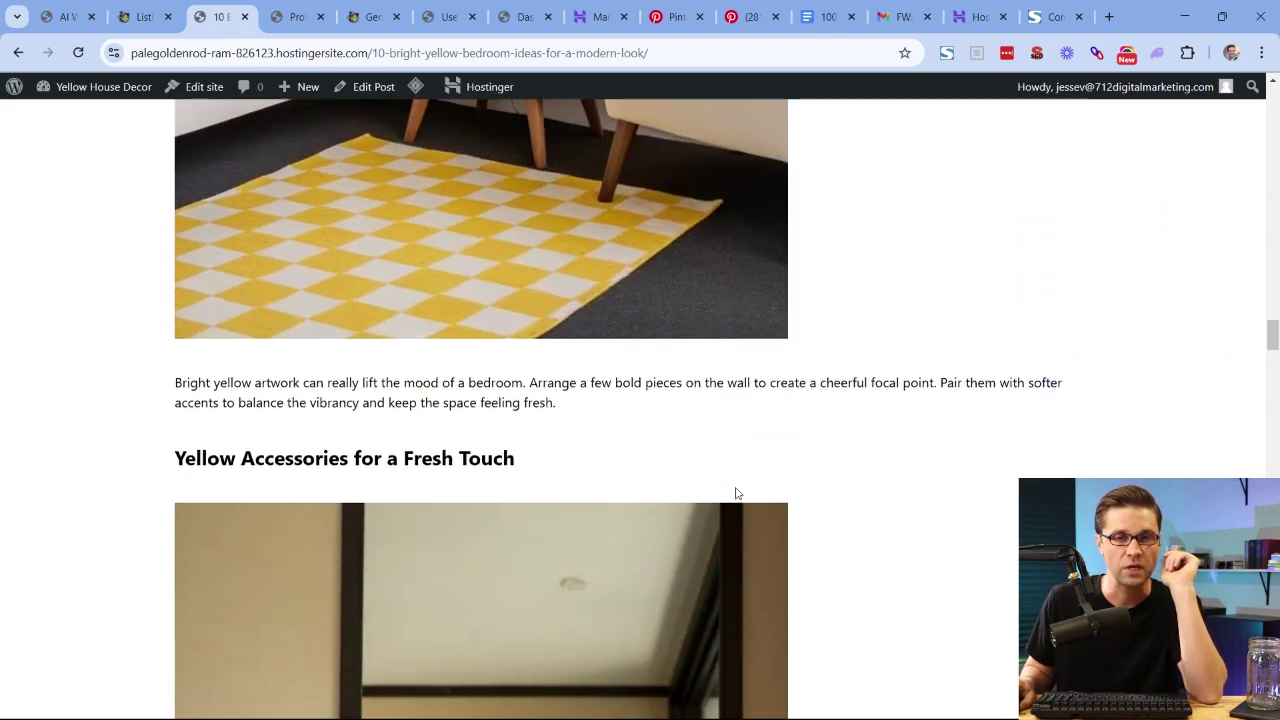
scroll(419, 369, down, 13)
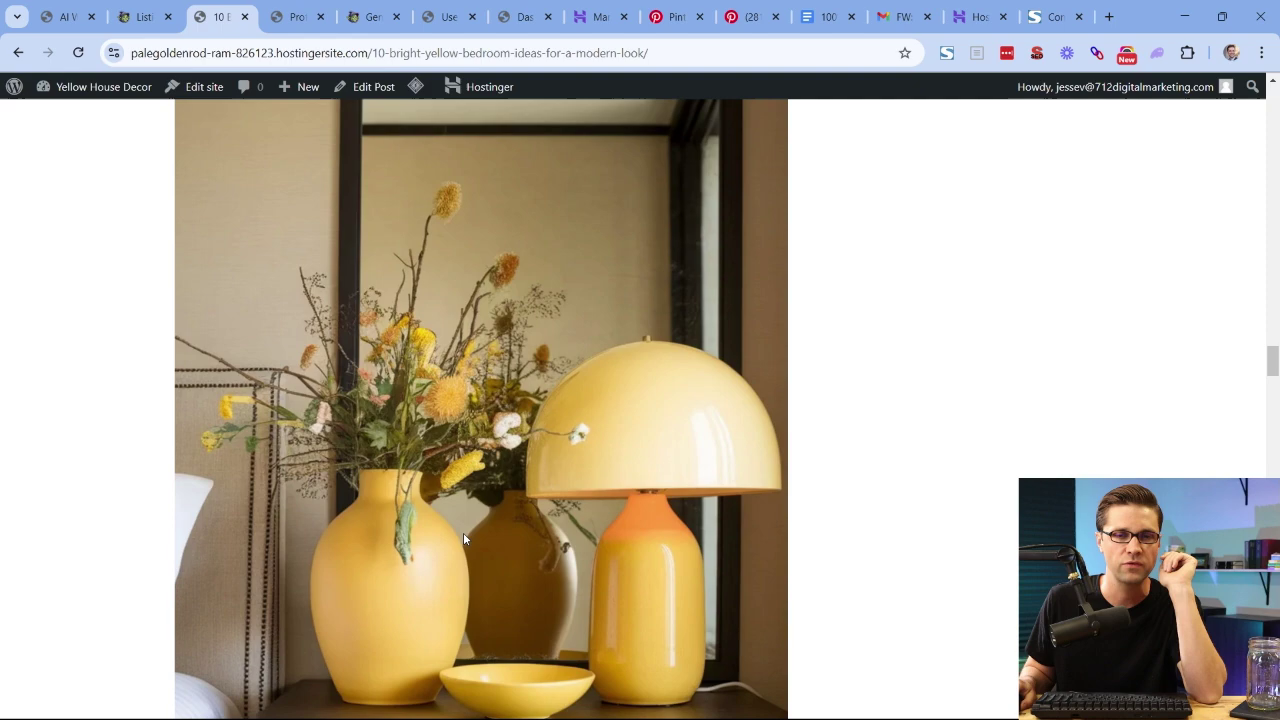
scroll(483, 424, down, 9)
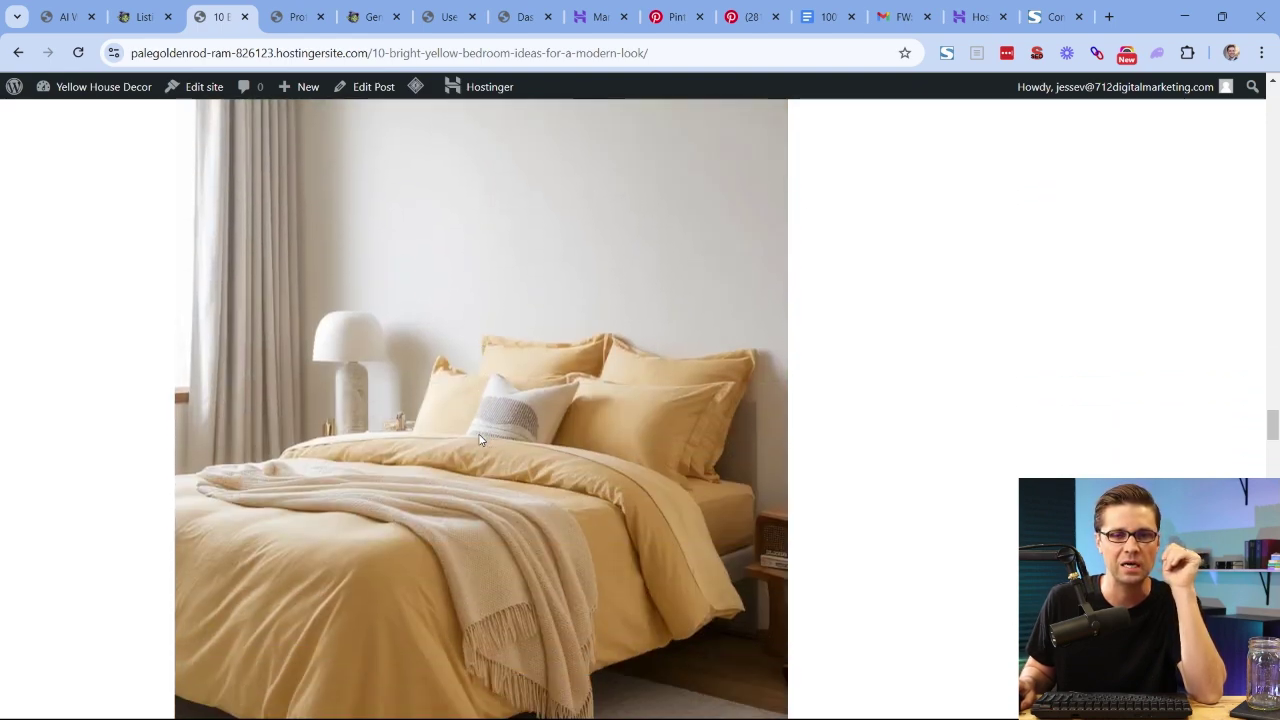
scroll(467, 430, down, 11)
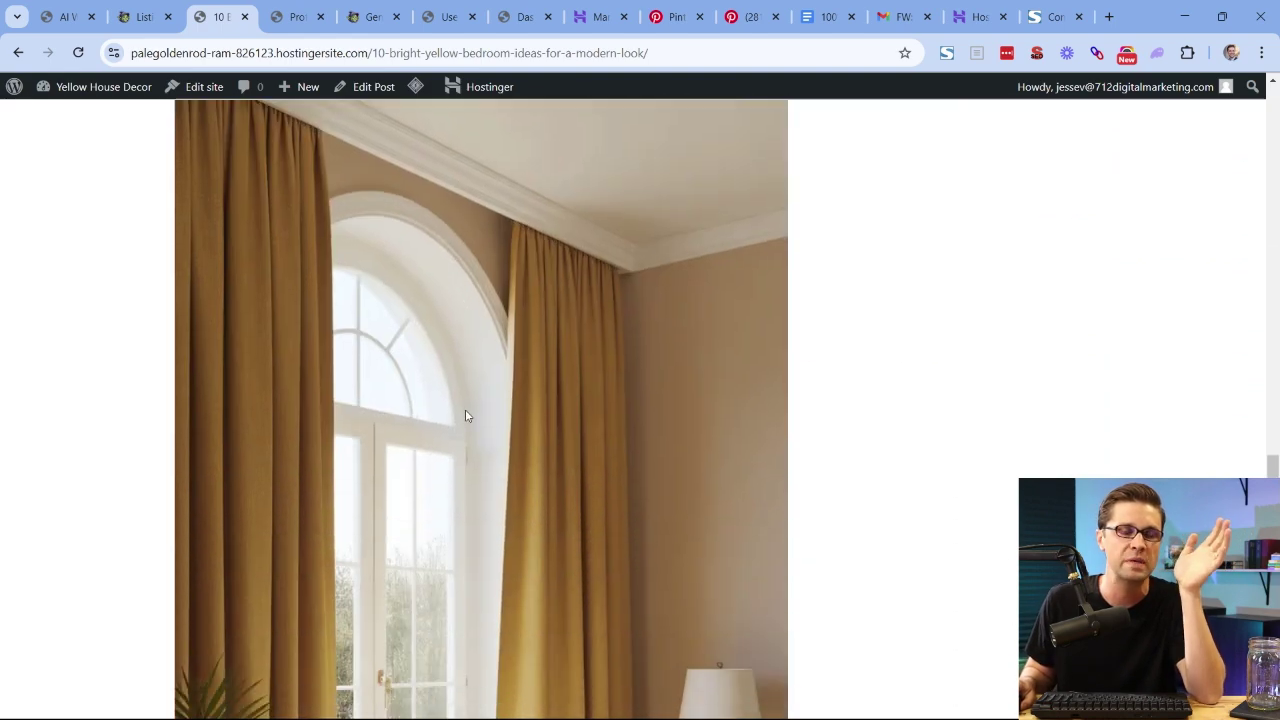
scroll(454, 412, down, 6)
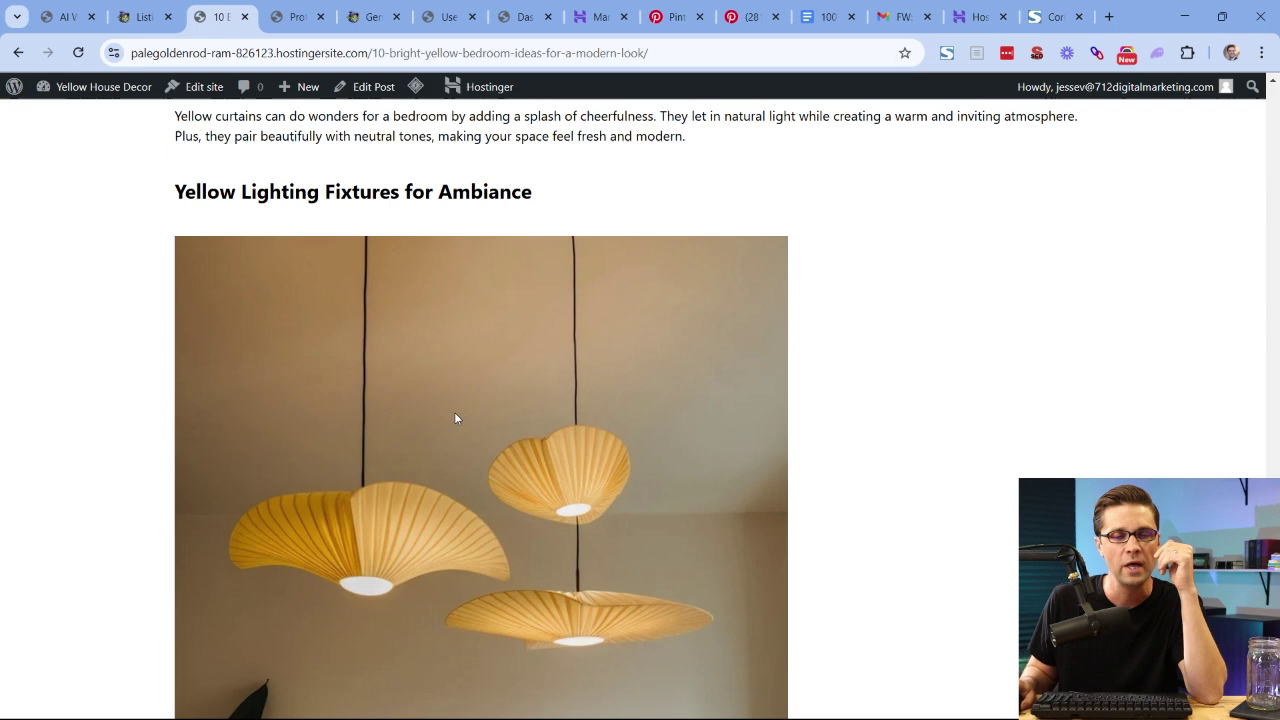
scroll(483, 395, down, 2)
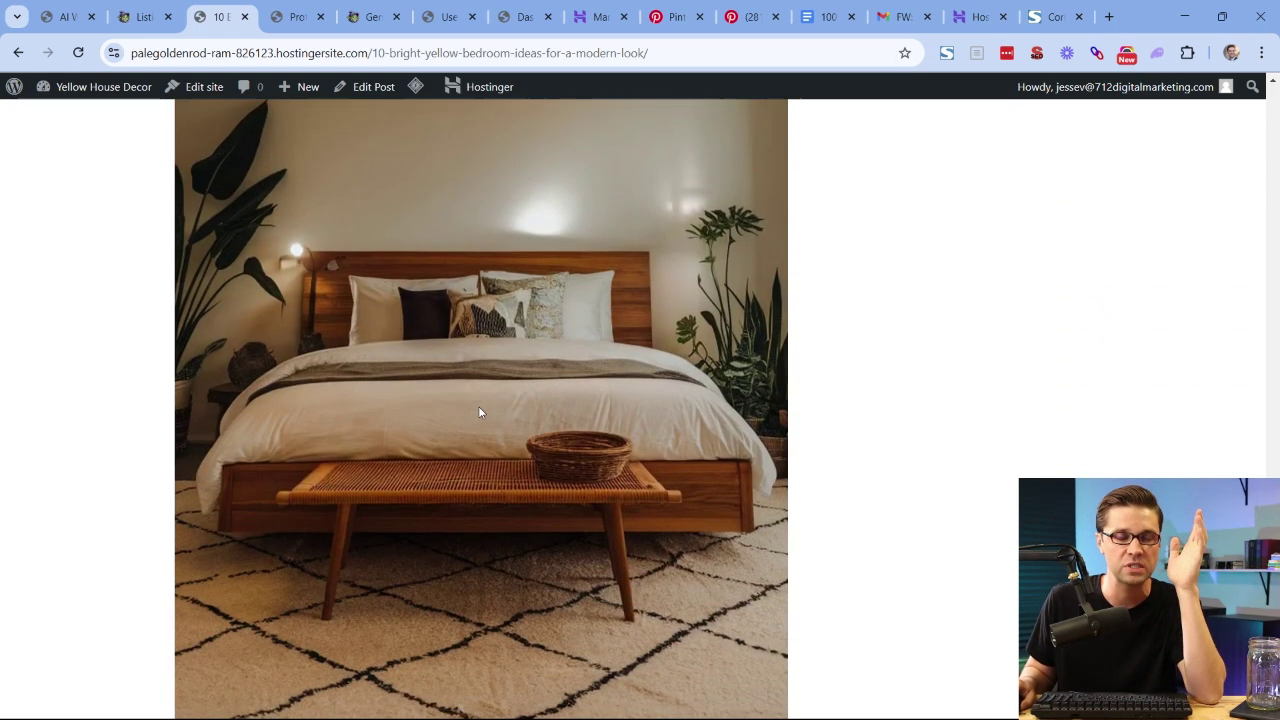
scroll(505, 403, down, 4)
scroll(494, 397, down, 8)
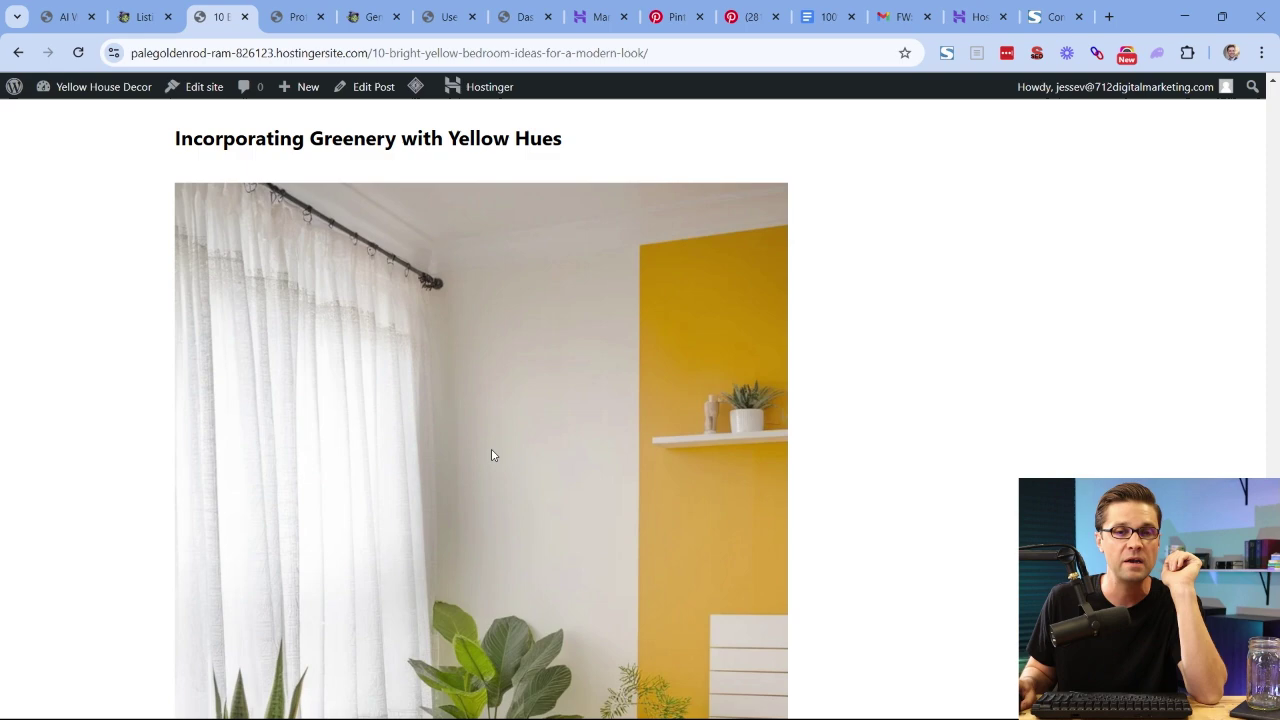
scroll(480, 416, down, 6)
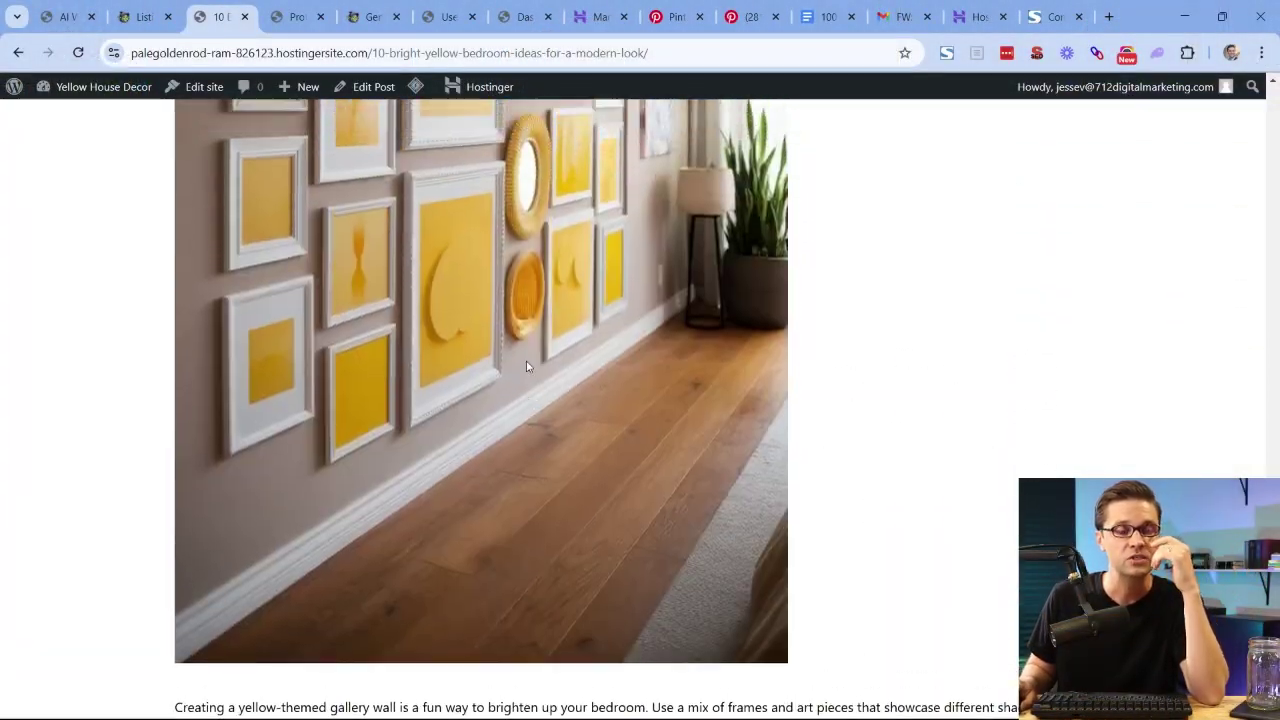
scroll(528, 367, up, 3)
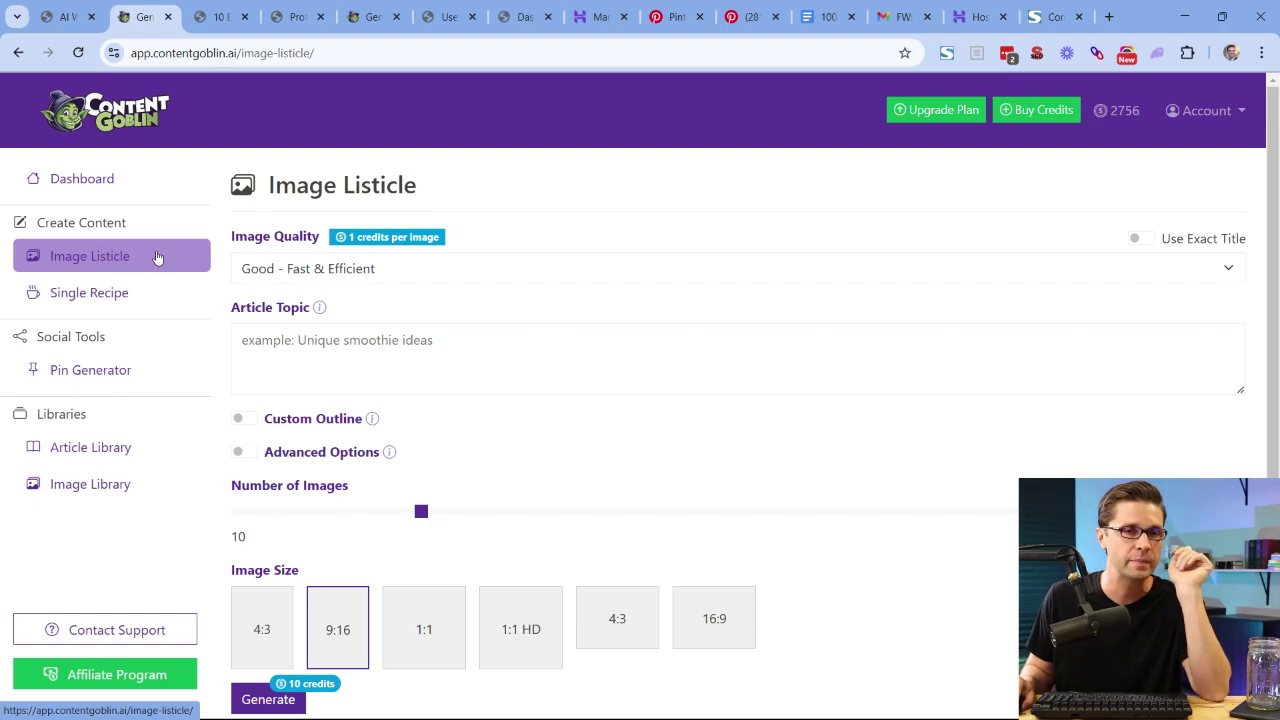
Set the image listicle's quality to Best - Premium Quality and its article topic to 10 Boho Living Room Ideas
click(320, 268)
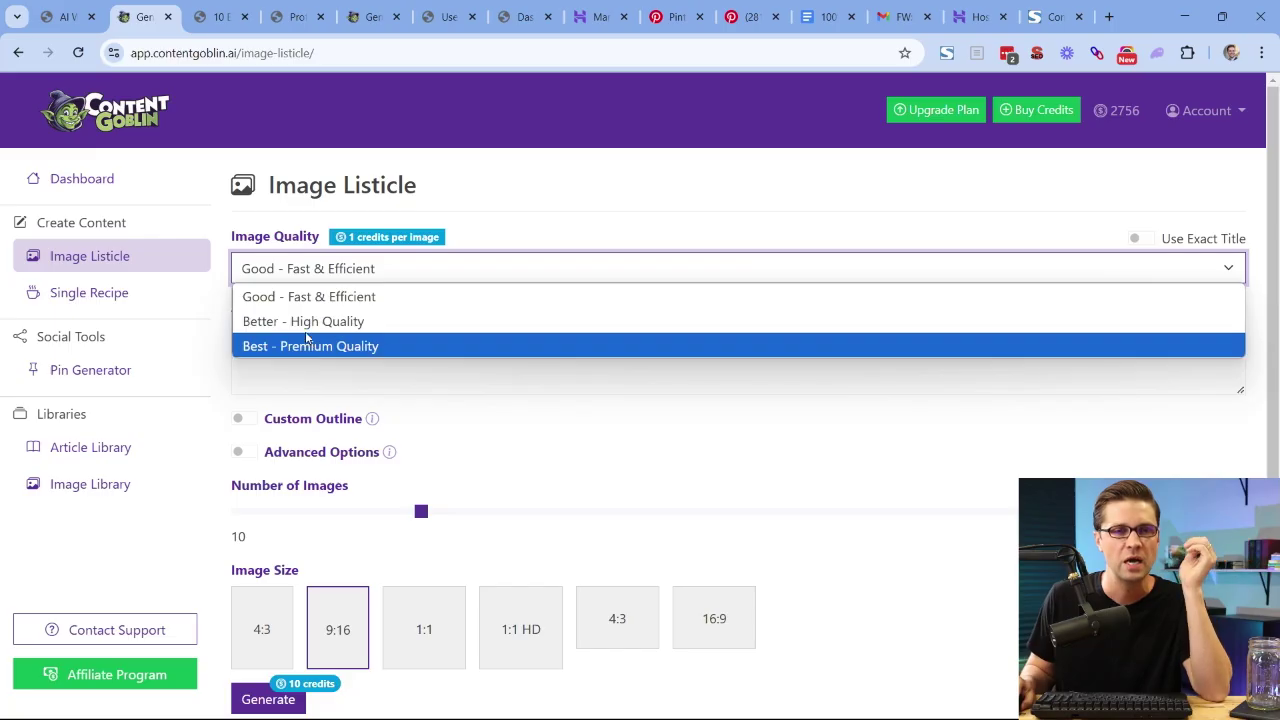
click(200, 321)
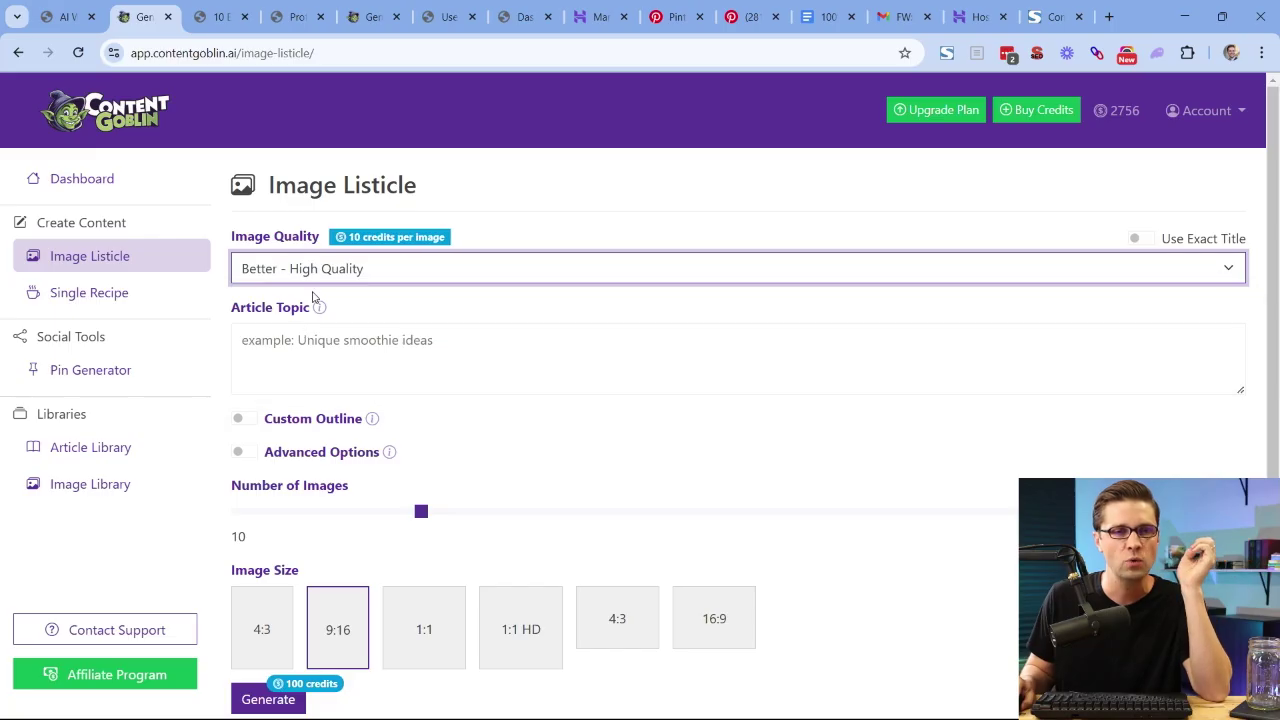
click(208, 224)
click(170, 371)
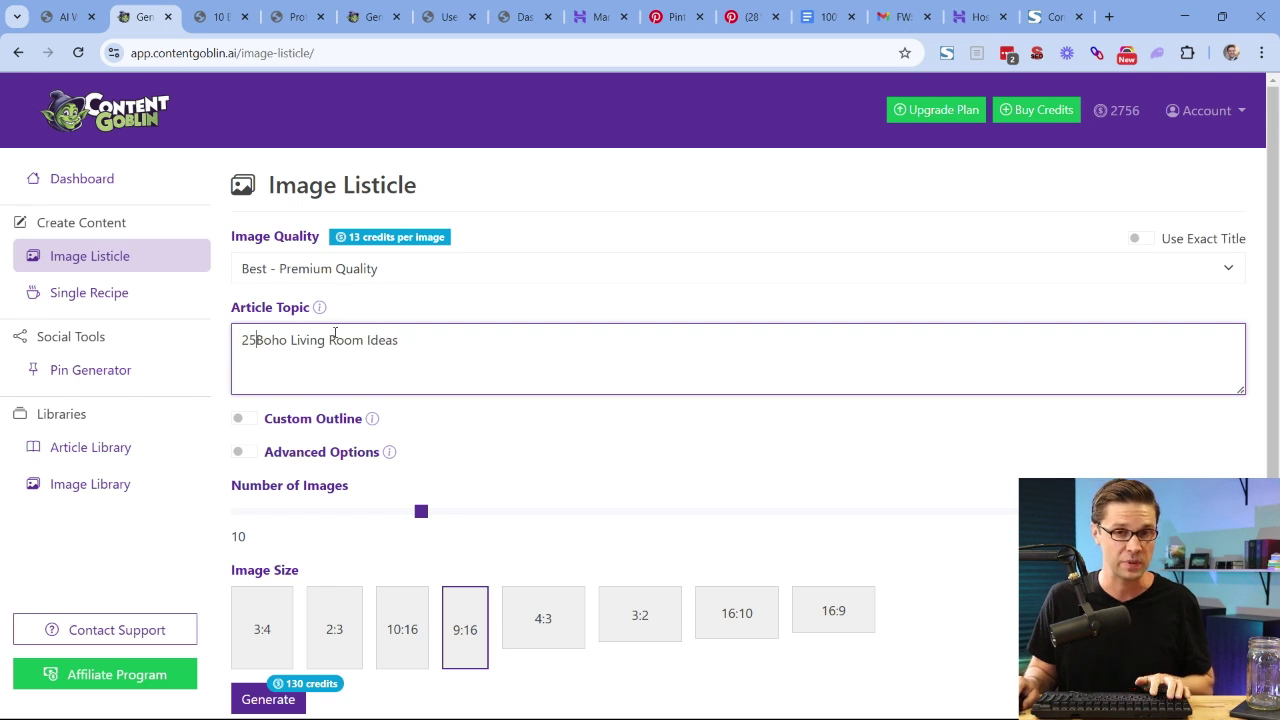
Leave Custom Outline off, enable Advanced Options and set the section length to Long
click(250, 422)
click(250, 422)
click(252, 455)
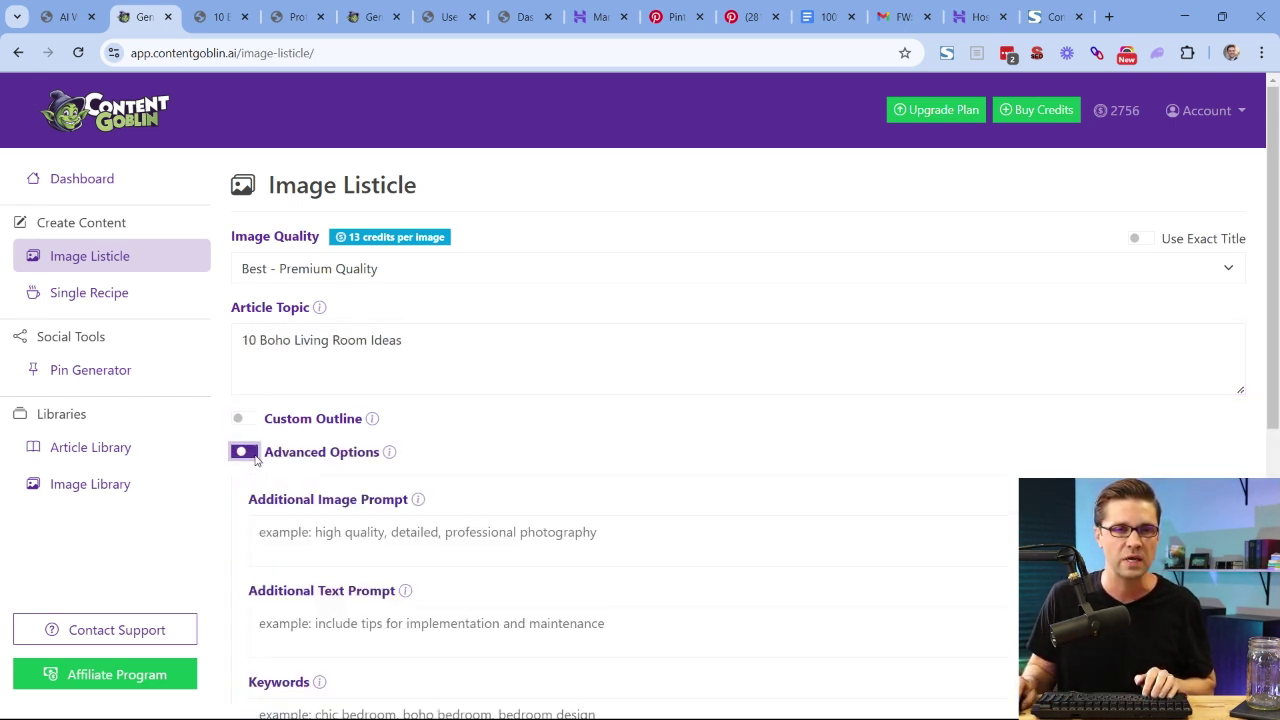
scroll(343, 511, down, 3)
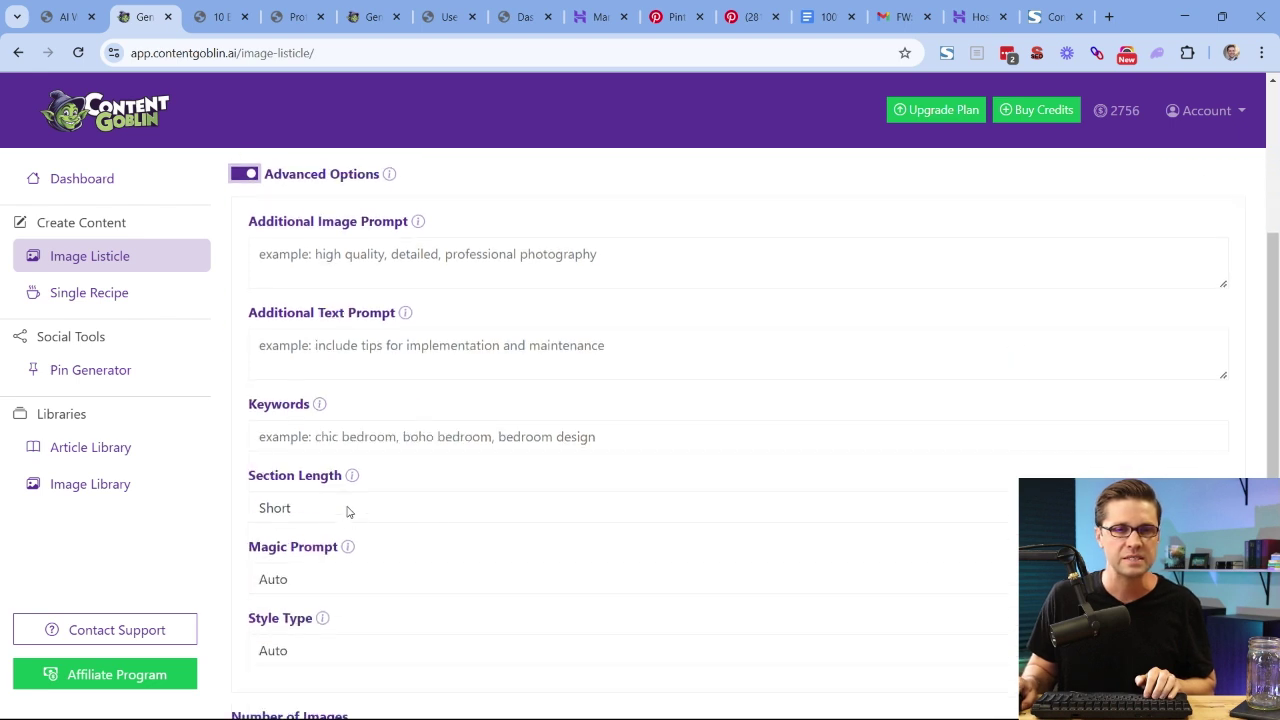
click(347, 511)
click(318, 566)
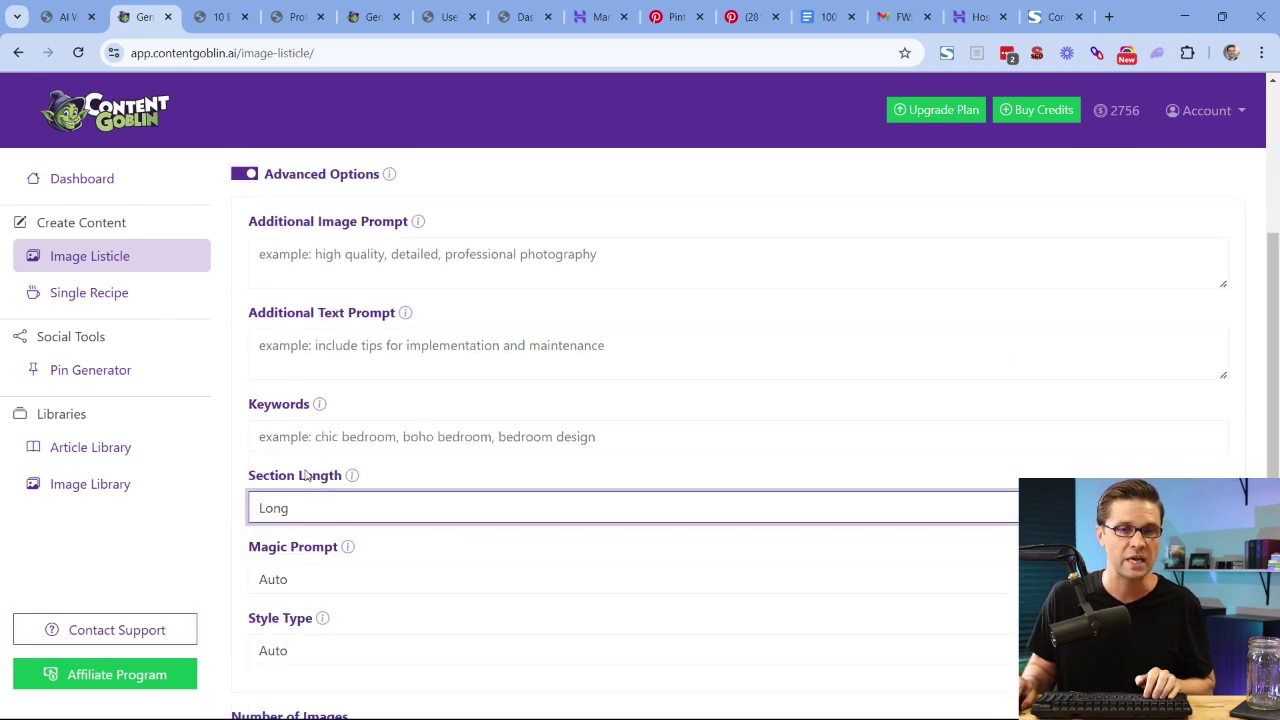
Review the remaining listicle settings, generate the boho living room article and read through its first section
scroll(305, 474, up, 2)
scroll(523, 426, down, 4)
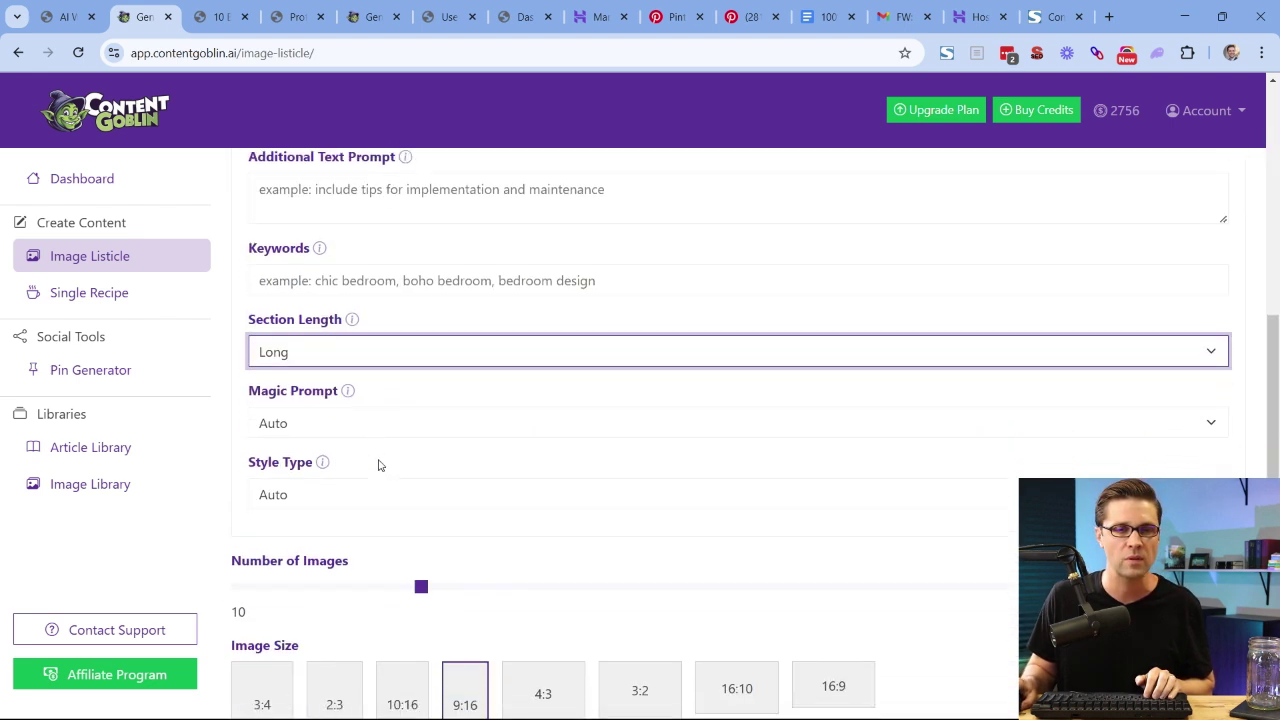
scroll(395, 462, down, 1)
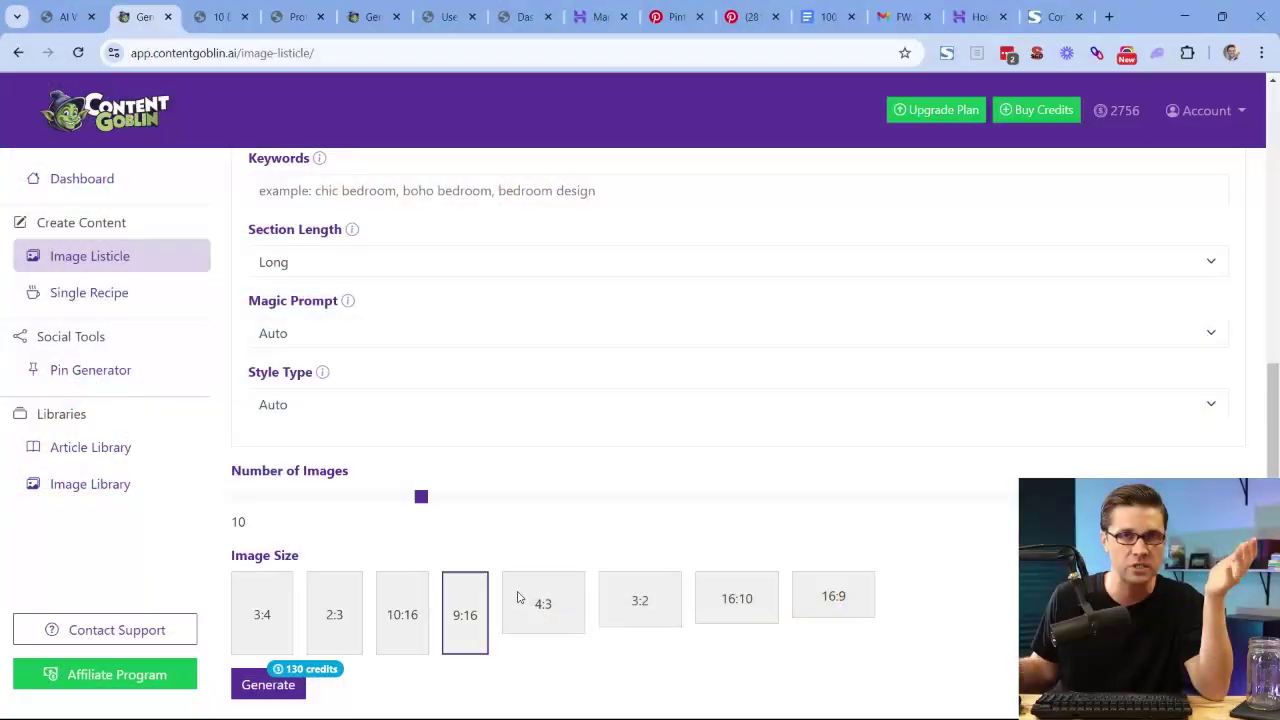
scroll(443, 520, up, 5)
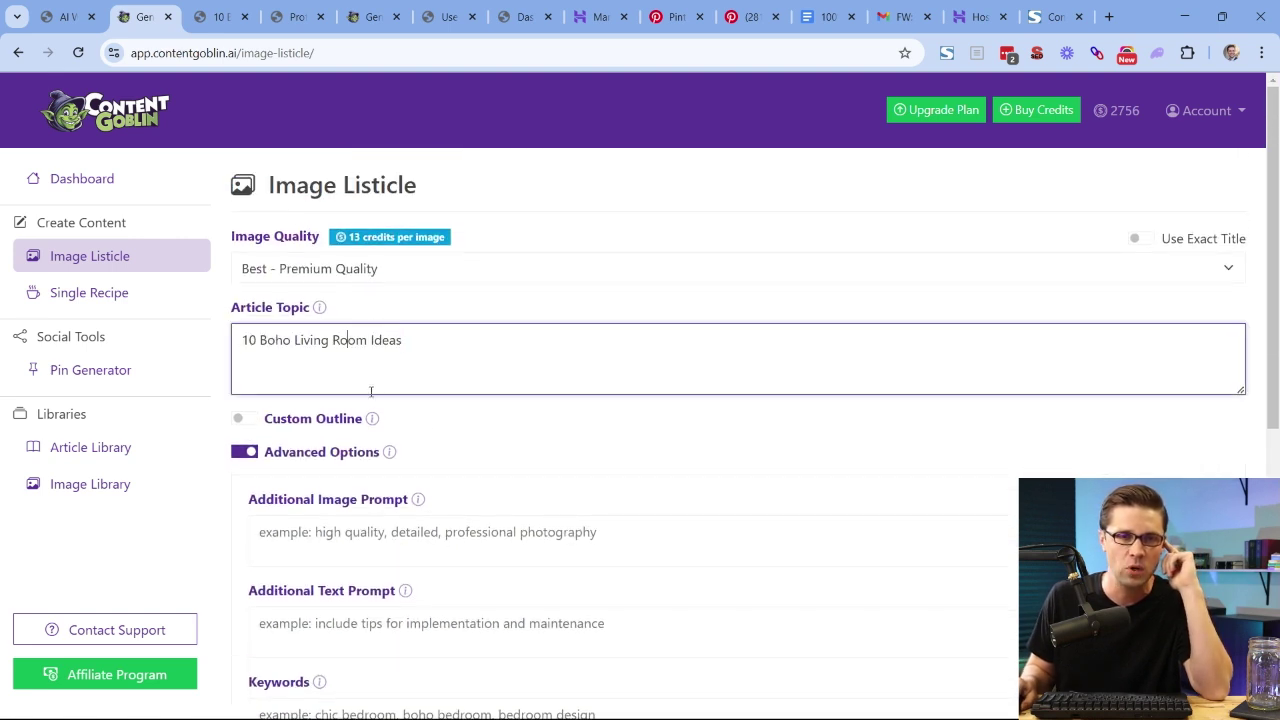
scroll(371, 391, down, 5)
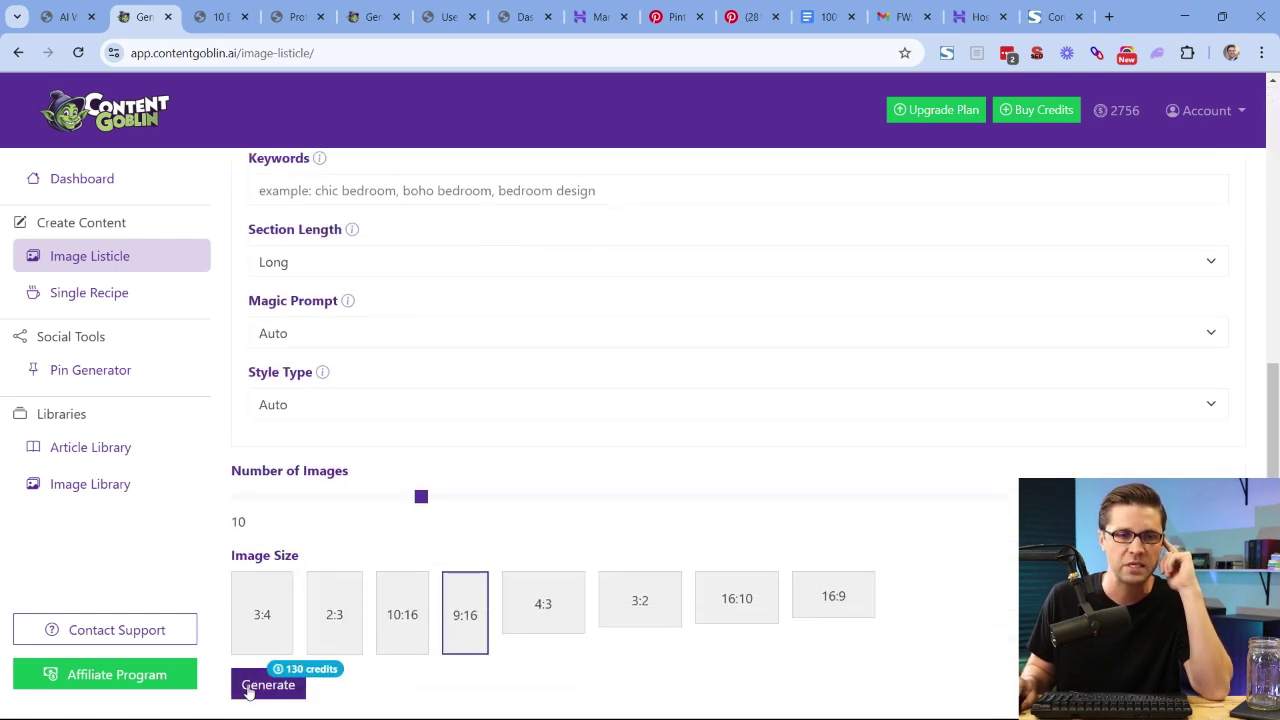
click(268, 685)
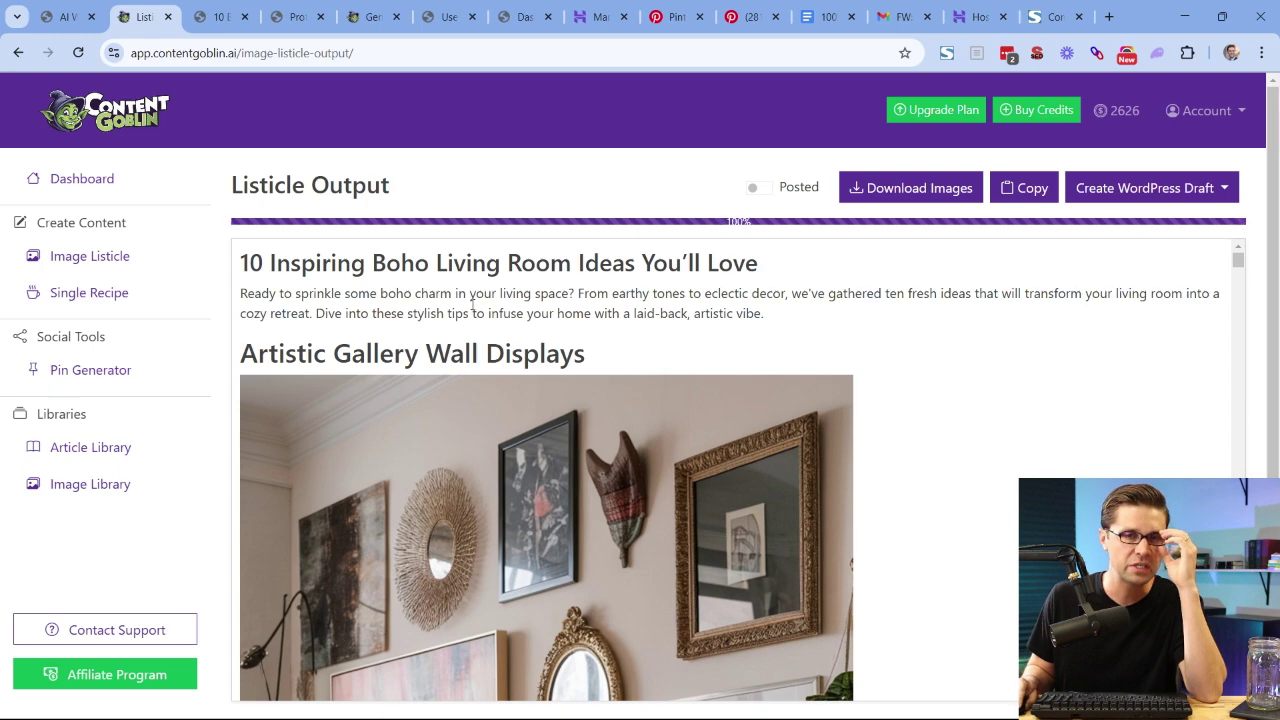
scroll(473, 306, down, 10)
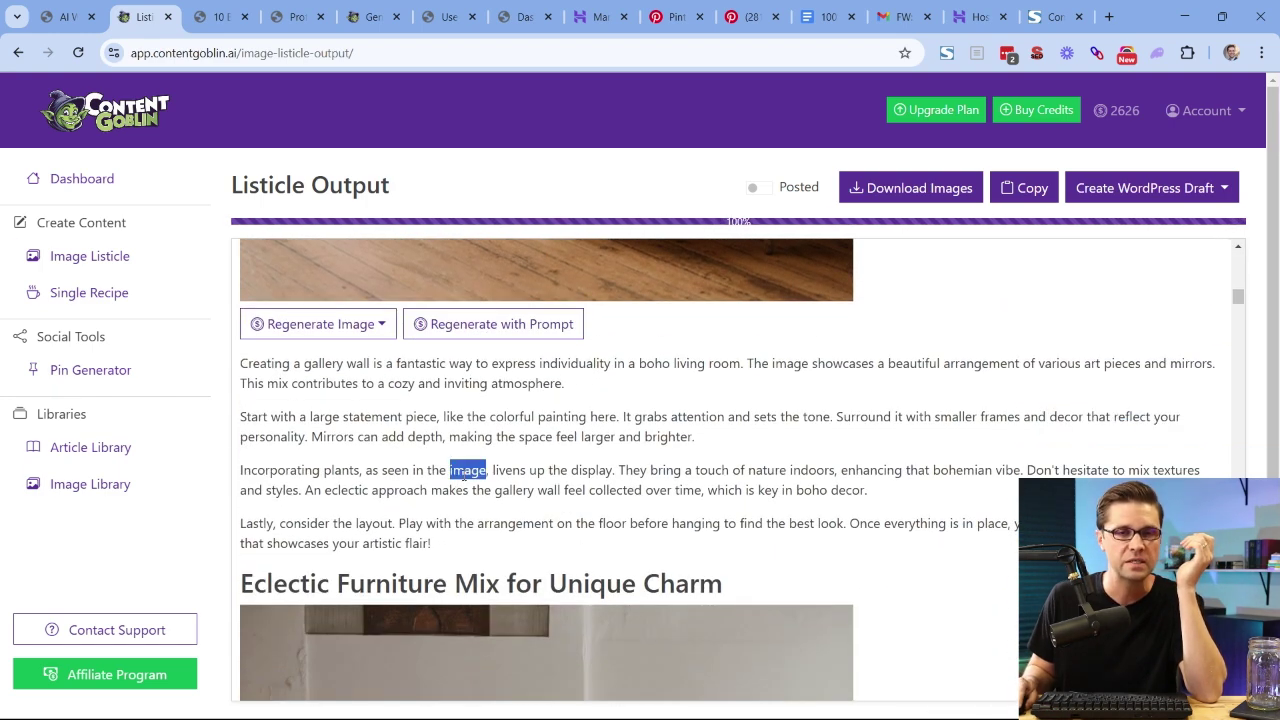
Examine the Artistic Gallery Wall Displays section of the boho listicle, comparing its heading, image and the paragraphs describing the image
triple_click(465, 472)
click(465, 472)
scroll(490, 470, up, 5)
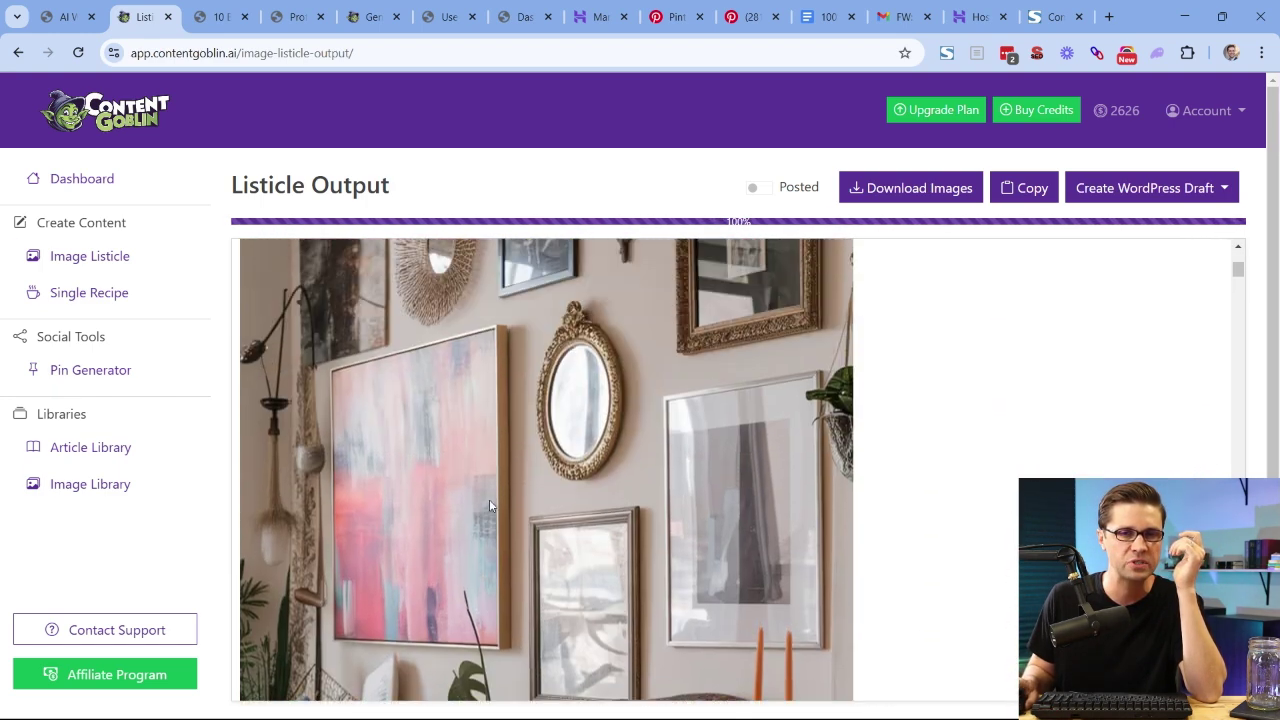
scroll(490, 505, up, 4)
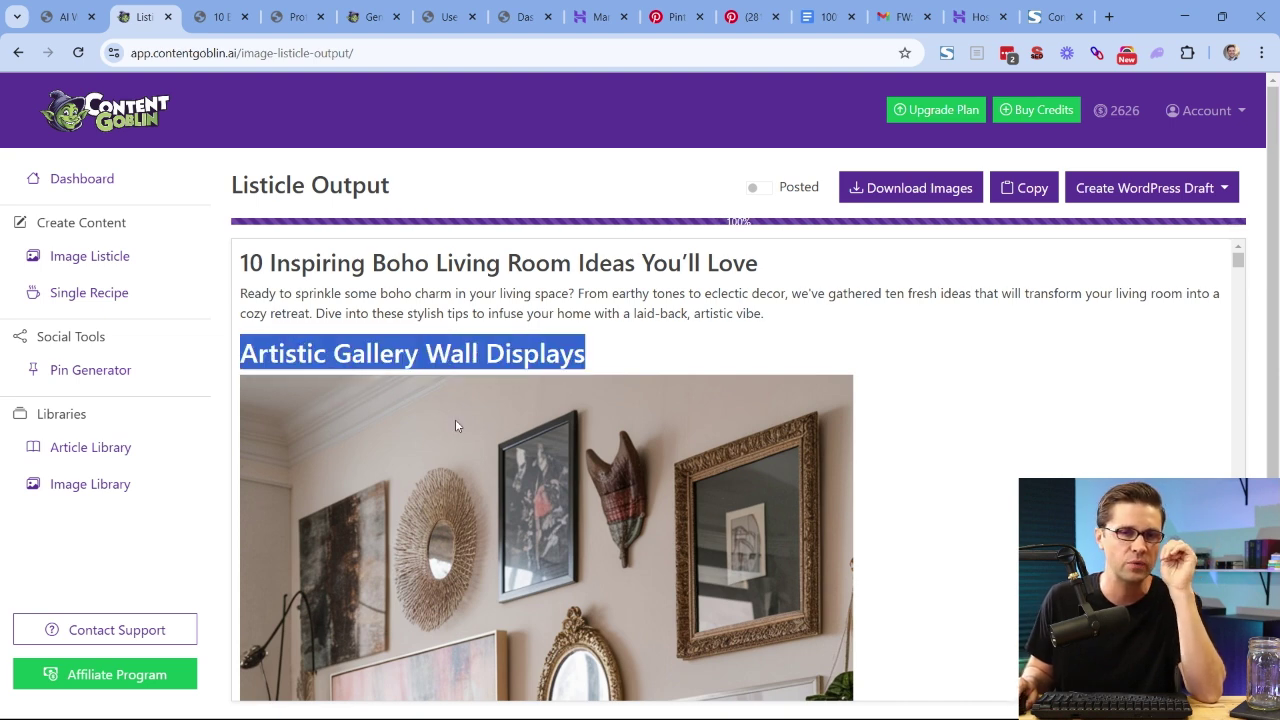
scroll(455, 425, down, 7)
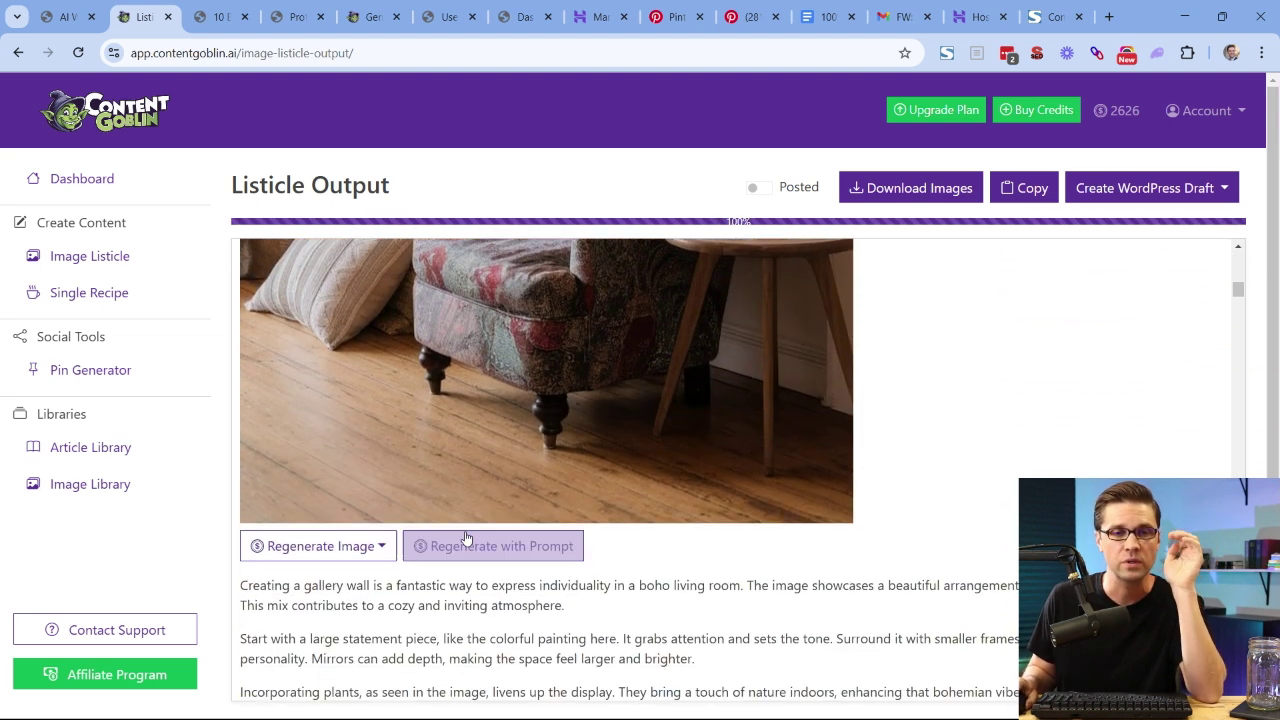
scroll(465, 538, down, 3)
drag(462, 650, 284, 472)
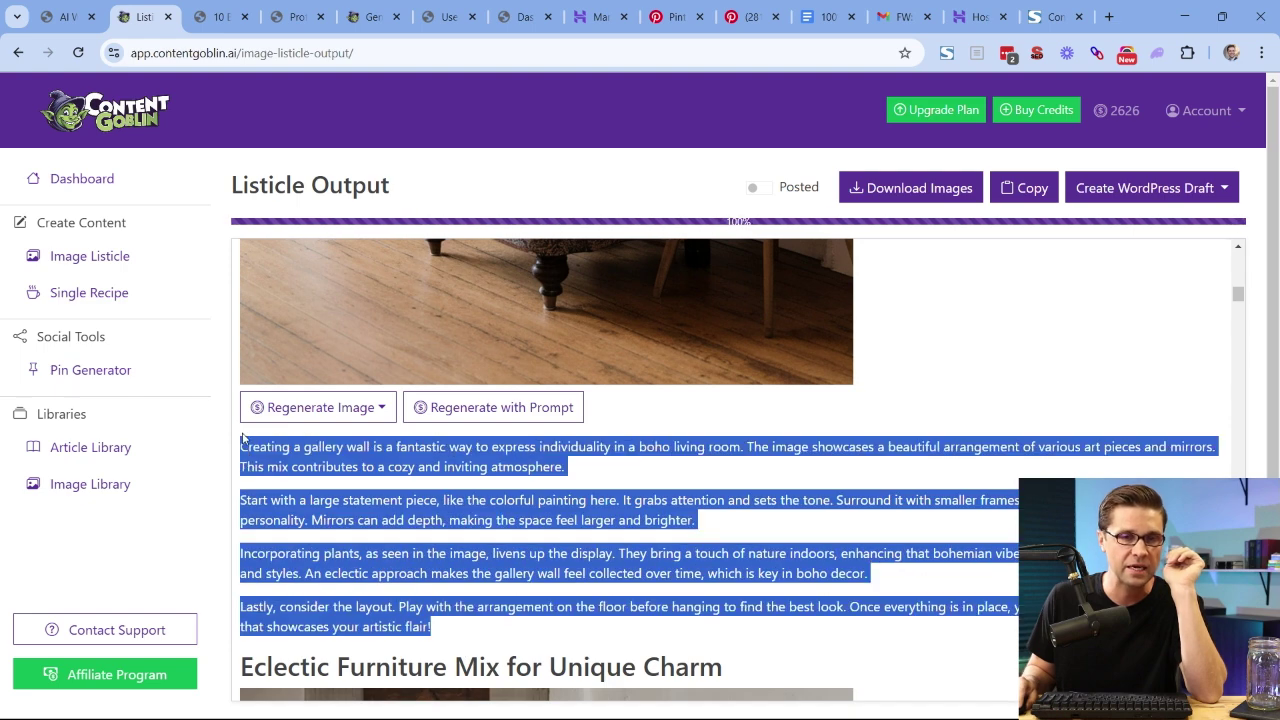
click(472, 559)
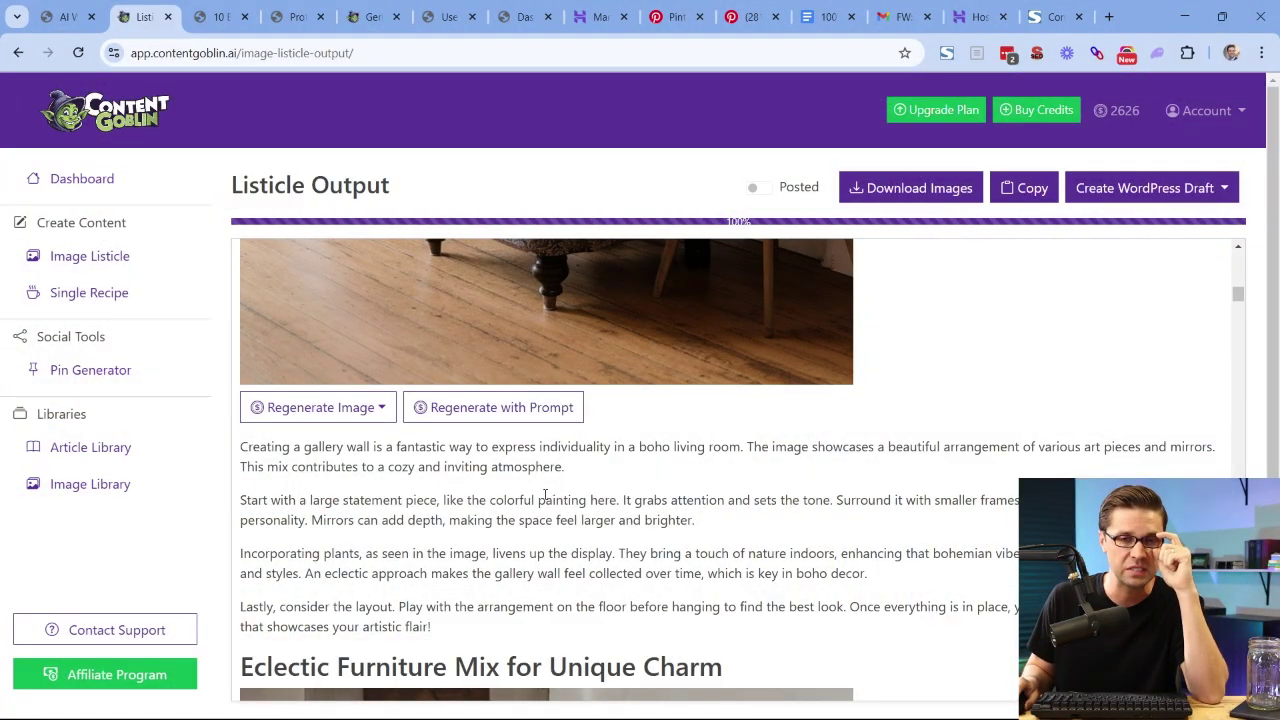
Look through the listicle's following sections, examining the images for the furniture mix, macramé wall hangings, plants and wood accents, and rustic lighting
scroll(545, 495, down, 6)
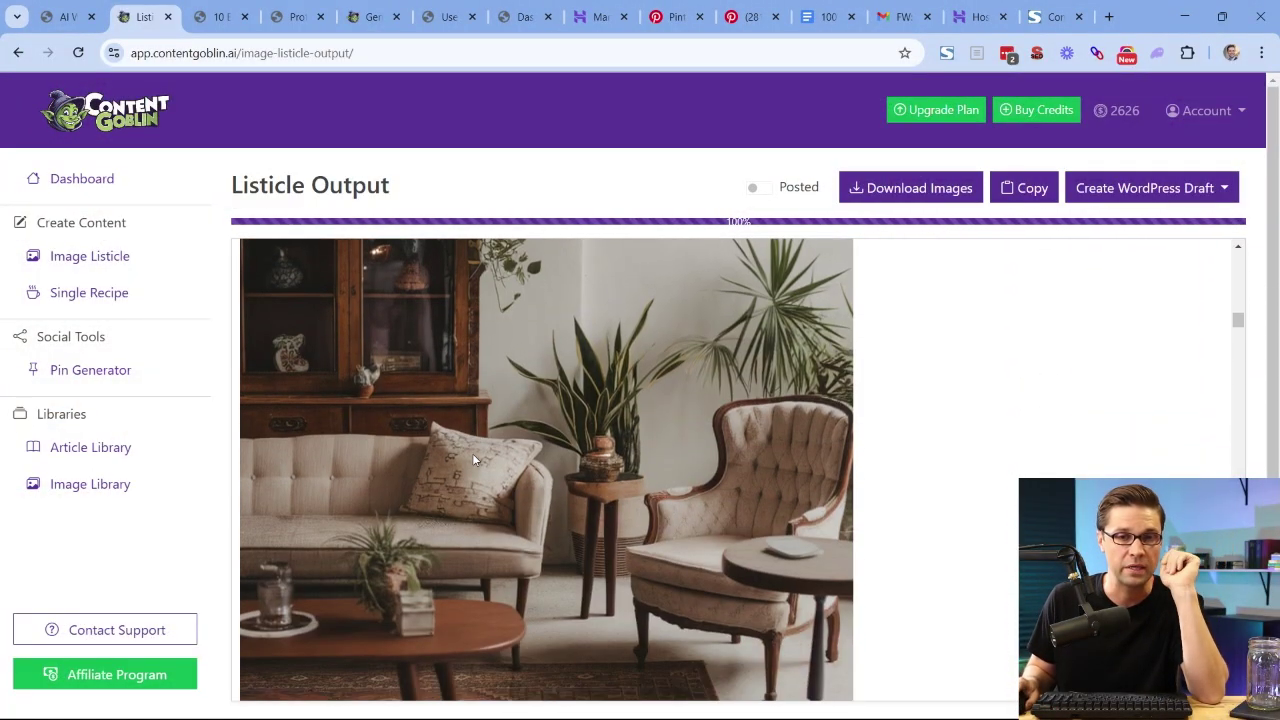
scroll(472, 453, down, 15)
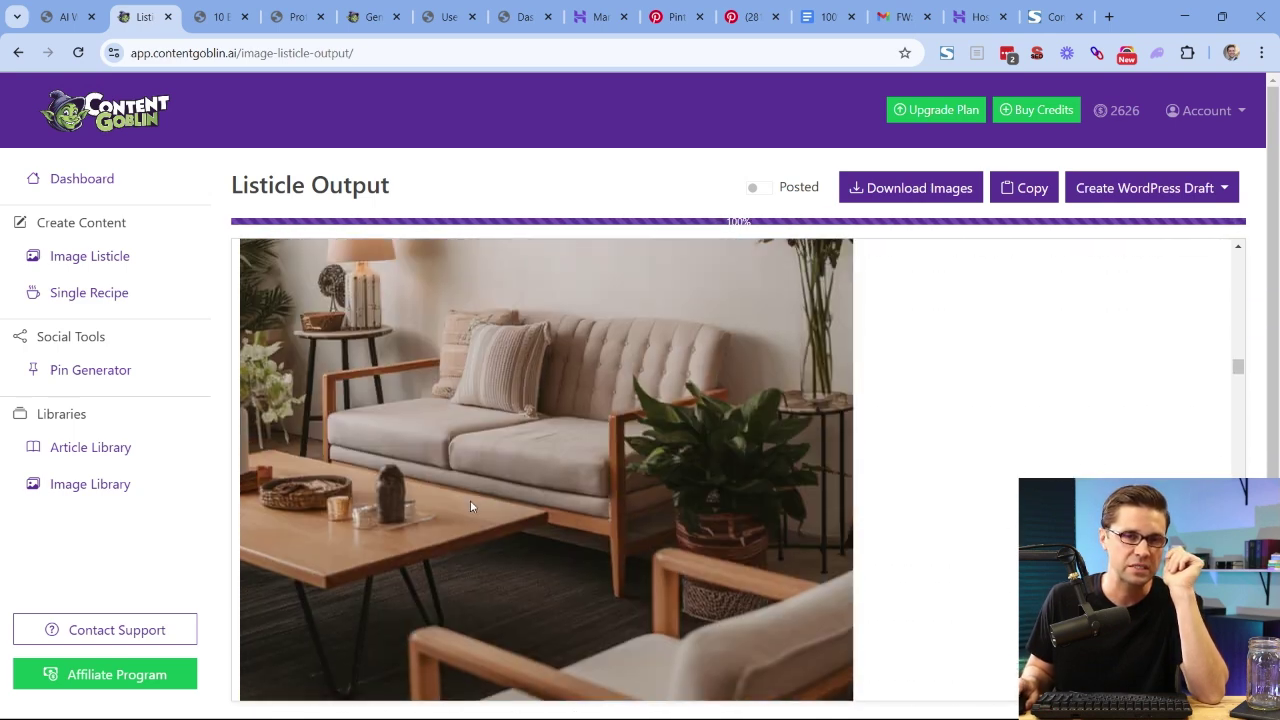
scroll(471, 506, up, 5)
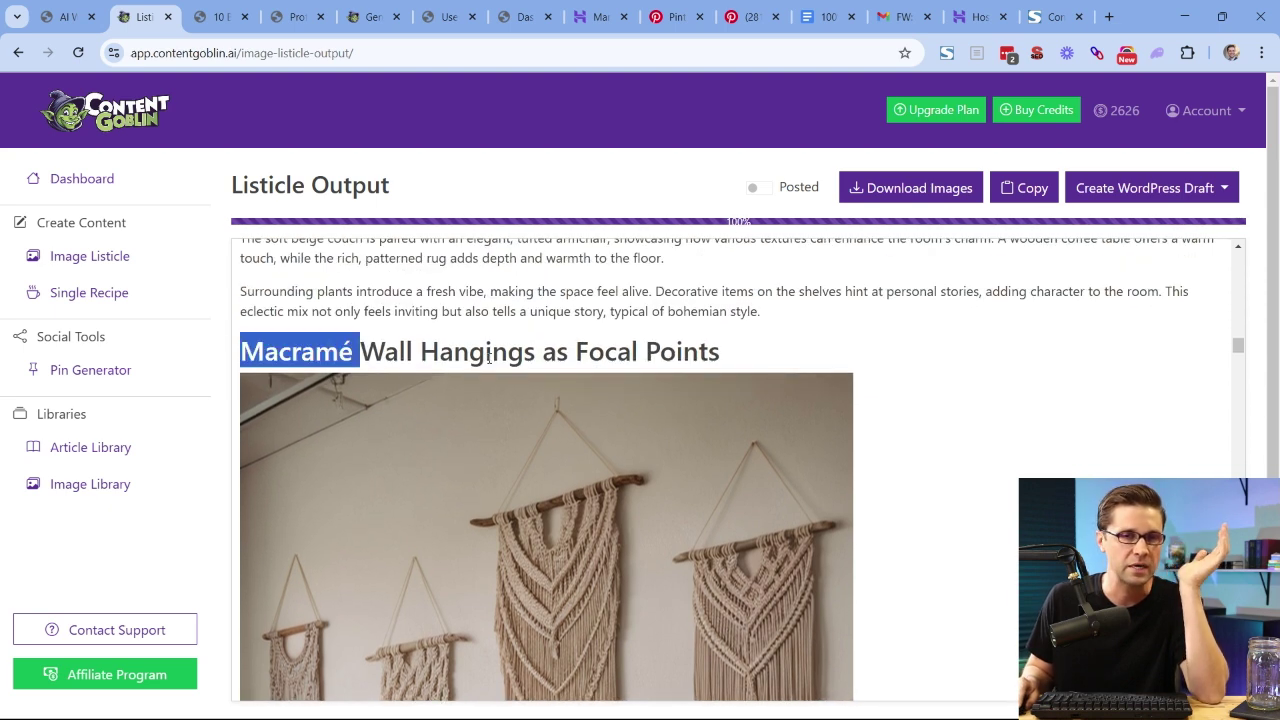
scroll(483, 370, down, 5)
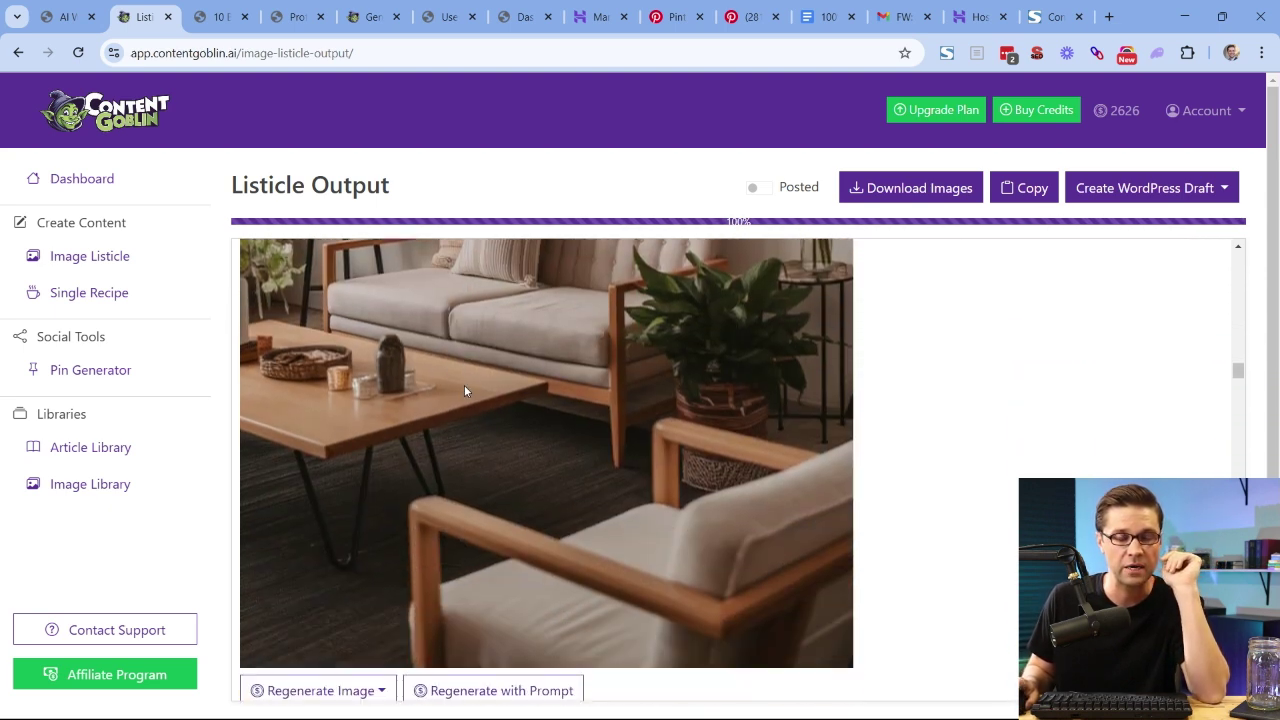
scroll(458, 390, down, 3)
scroll(472, 415, down, 9)
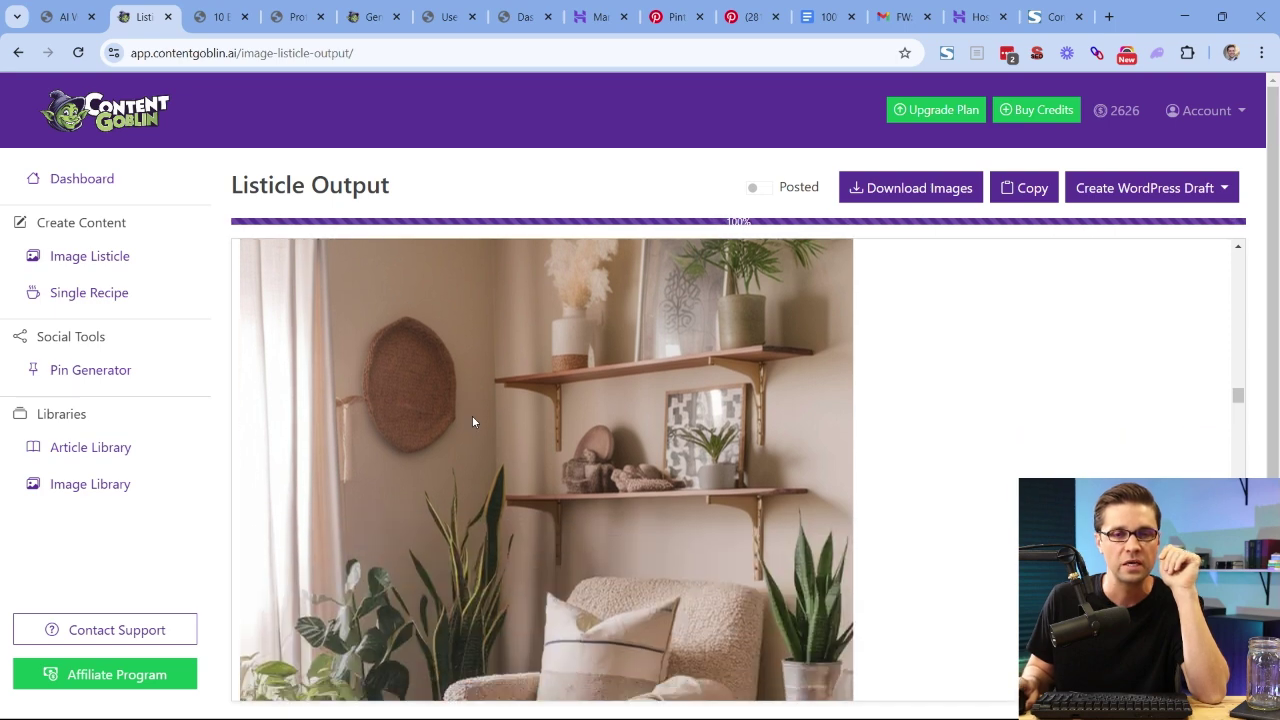
scroll(458, 420, down, 10)
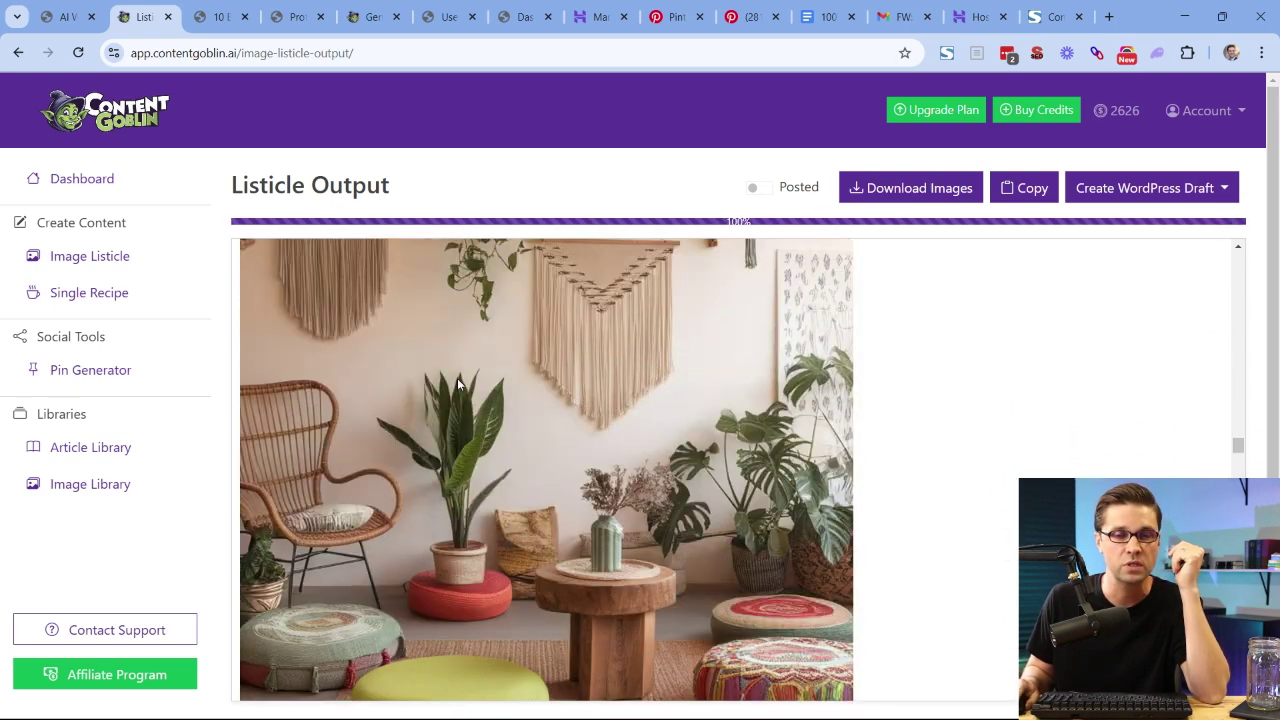
scroll(459, 401, down, 4)
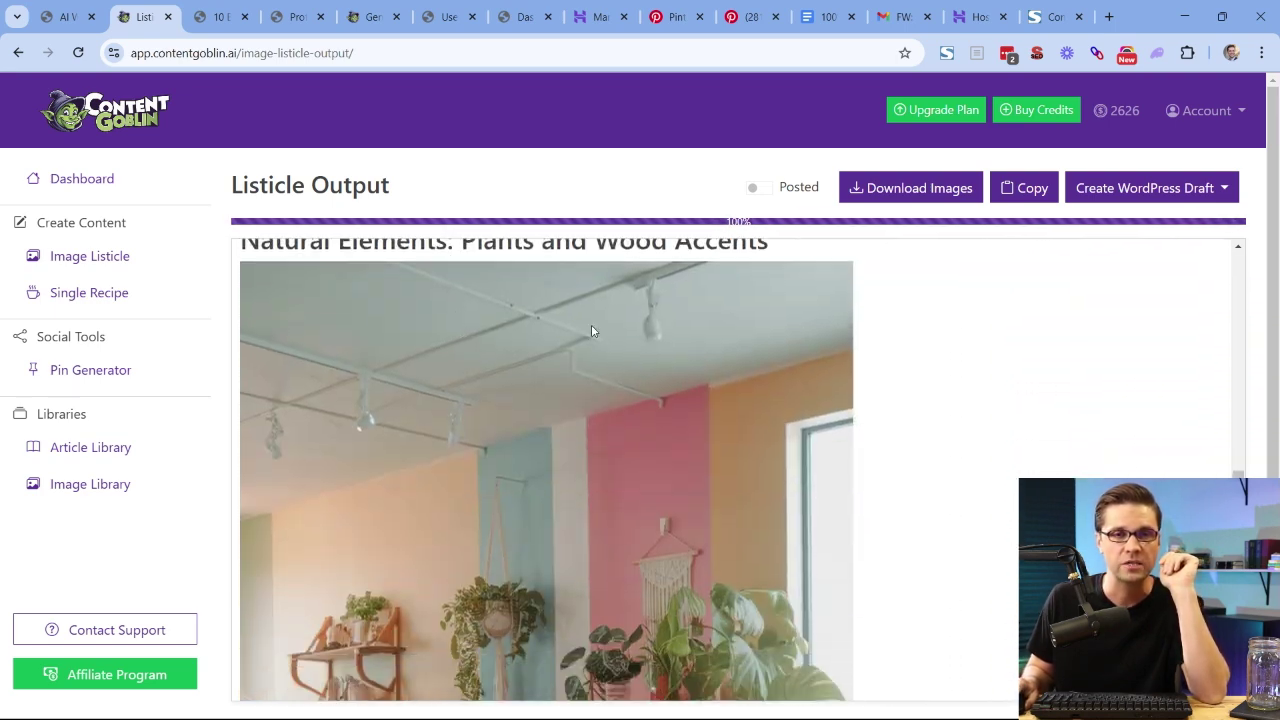
scroll(490, 420, down, 10)
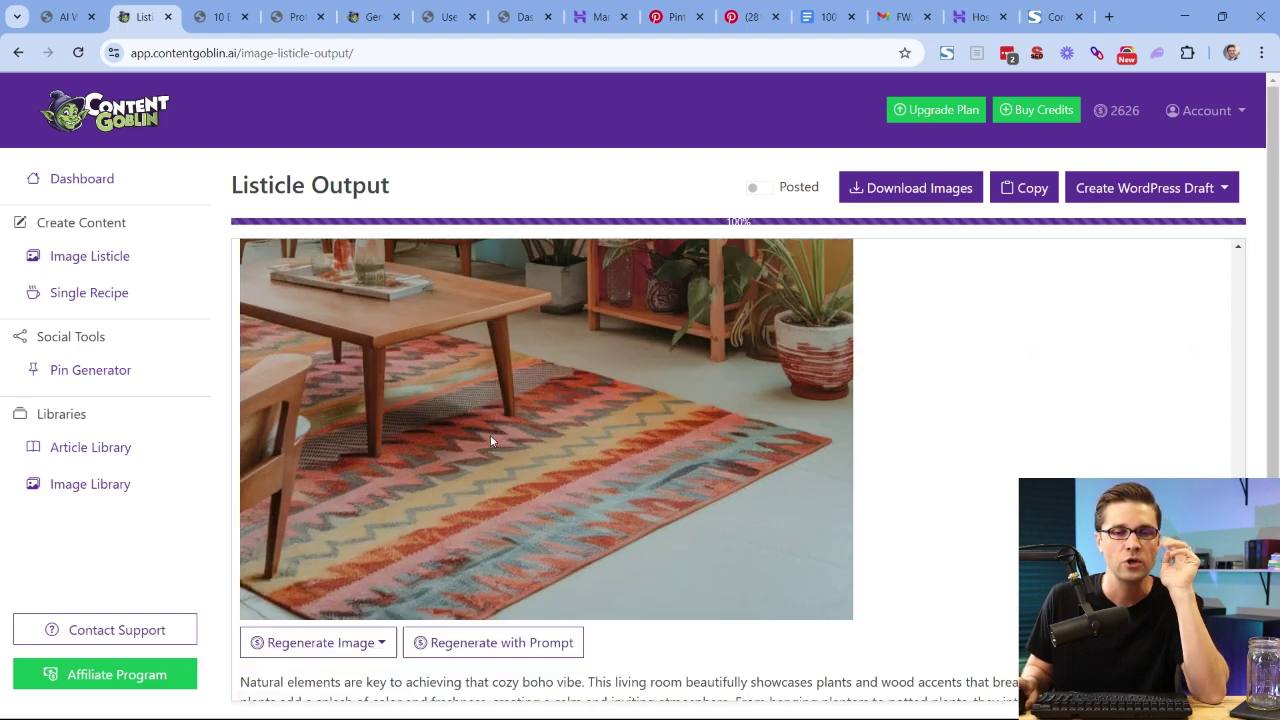
scroll(478, 429, down, 4)
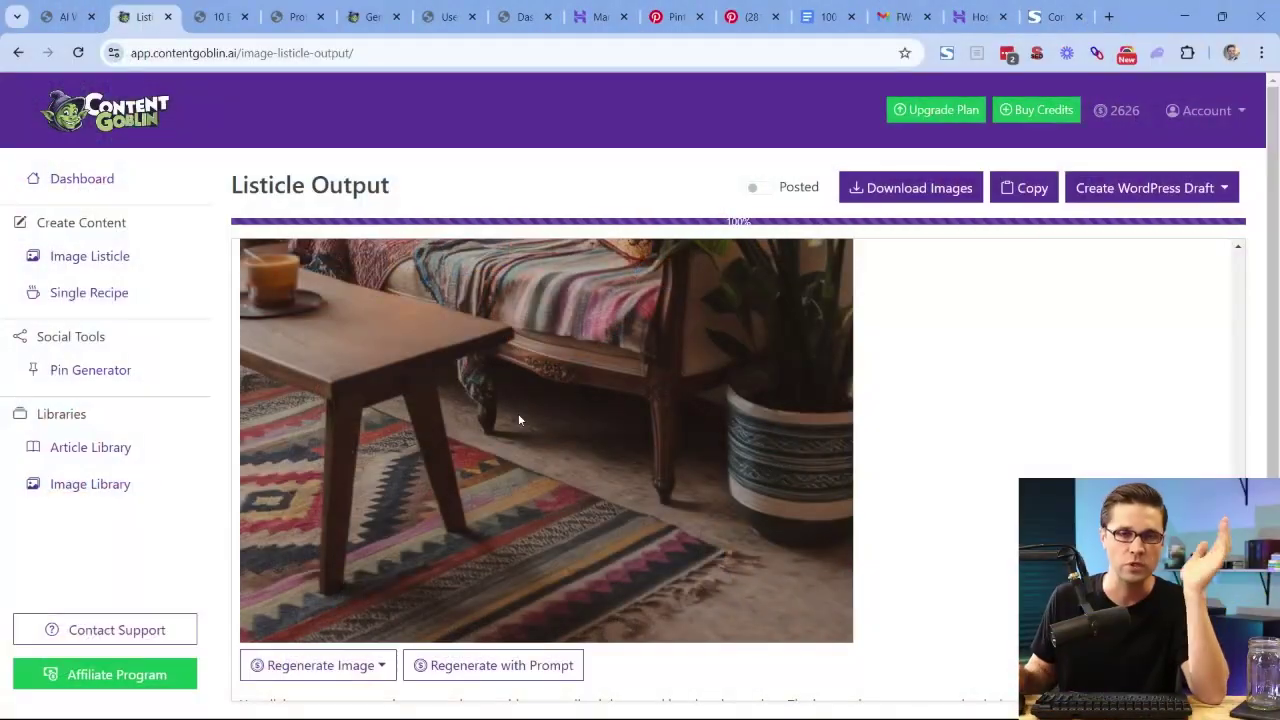
scroll(518, 413, down, 7)
scroll(522, 480, down, 1)
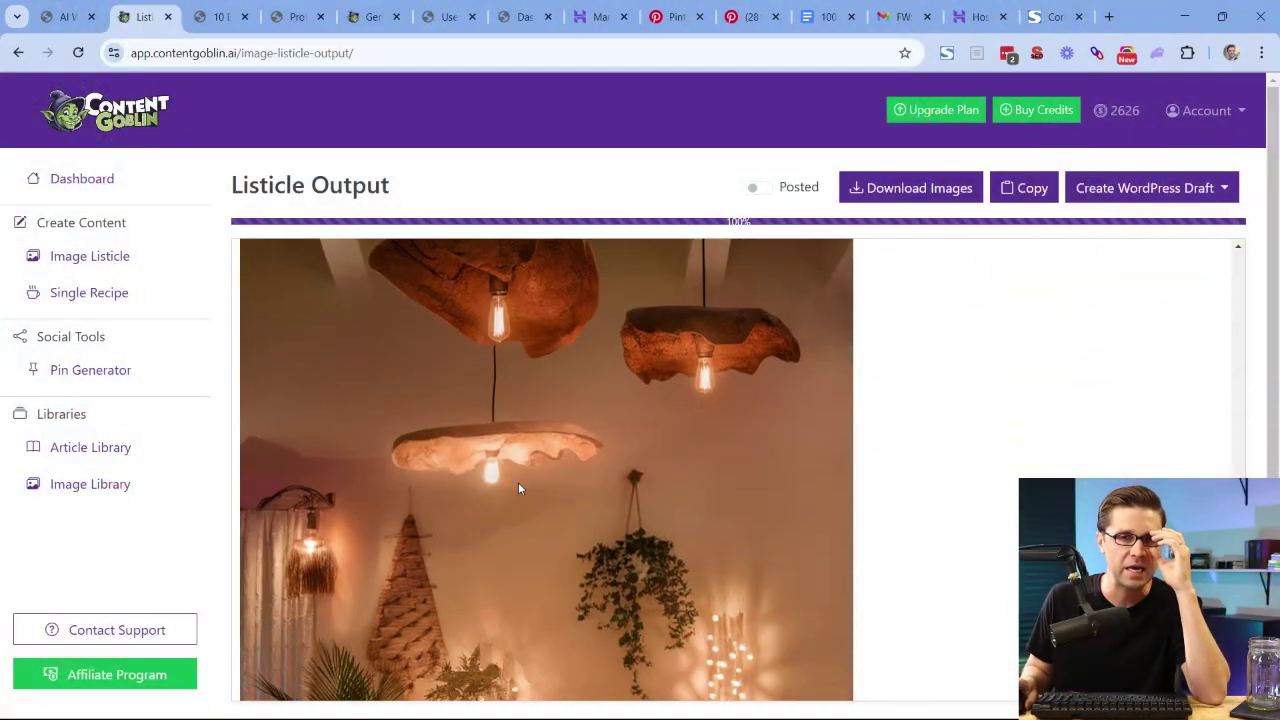
Regenerate the Rustic Lighting Fixtures with Character image from its suggested prompt, using the Good (1 credits) model
scroll(519, 485, up, 2)
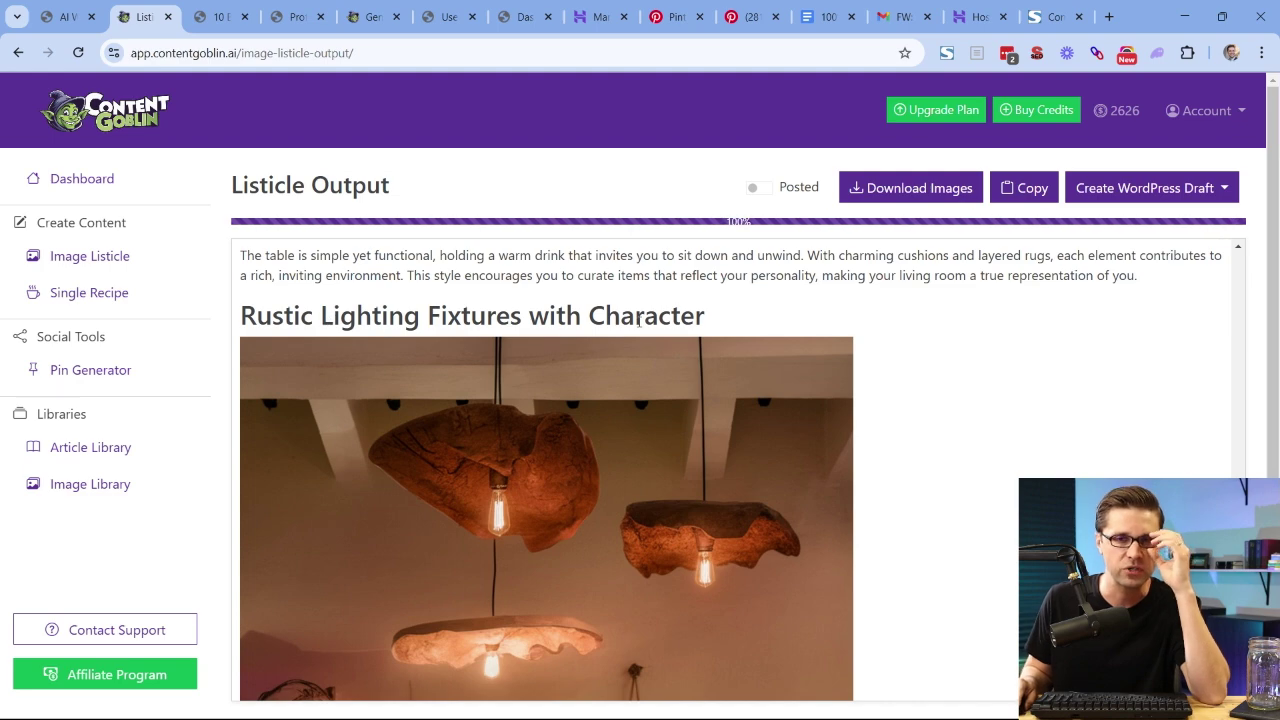
scroll(501, 540, down, 3)
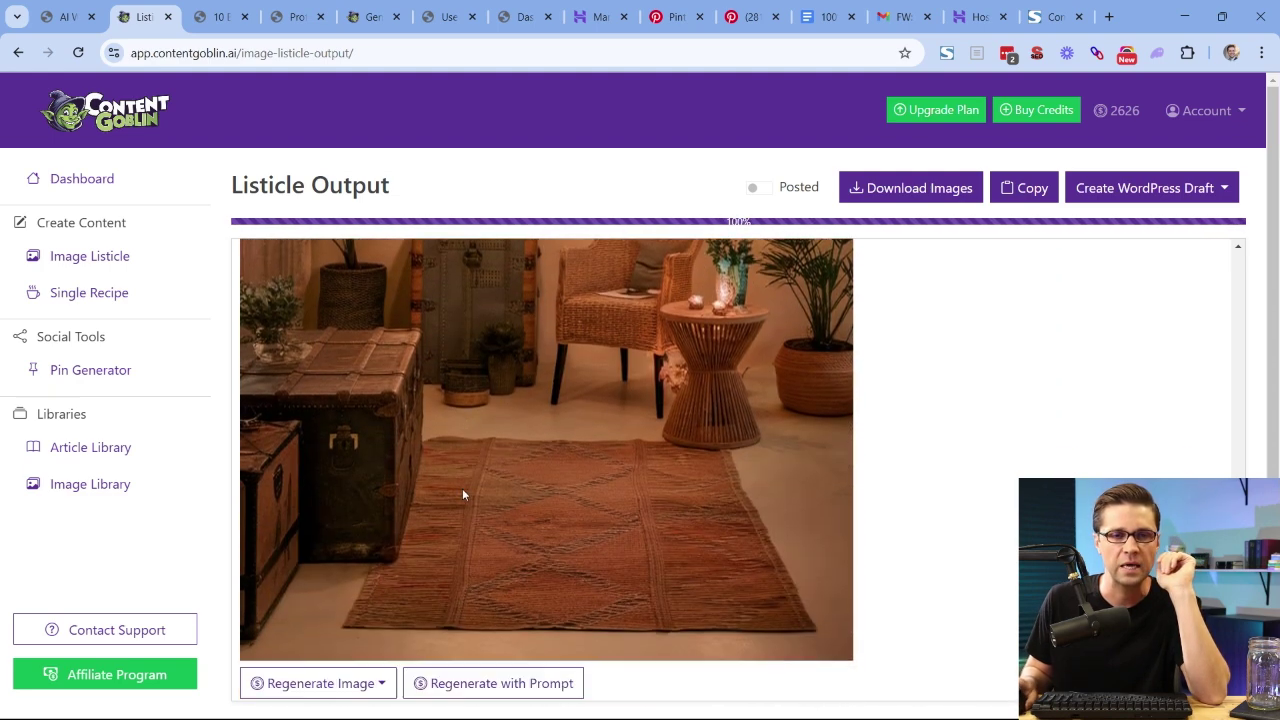
scroll(456, 444, up, 2)
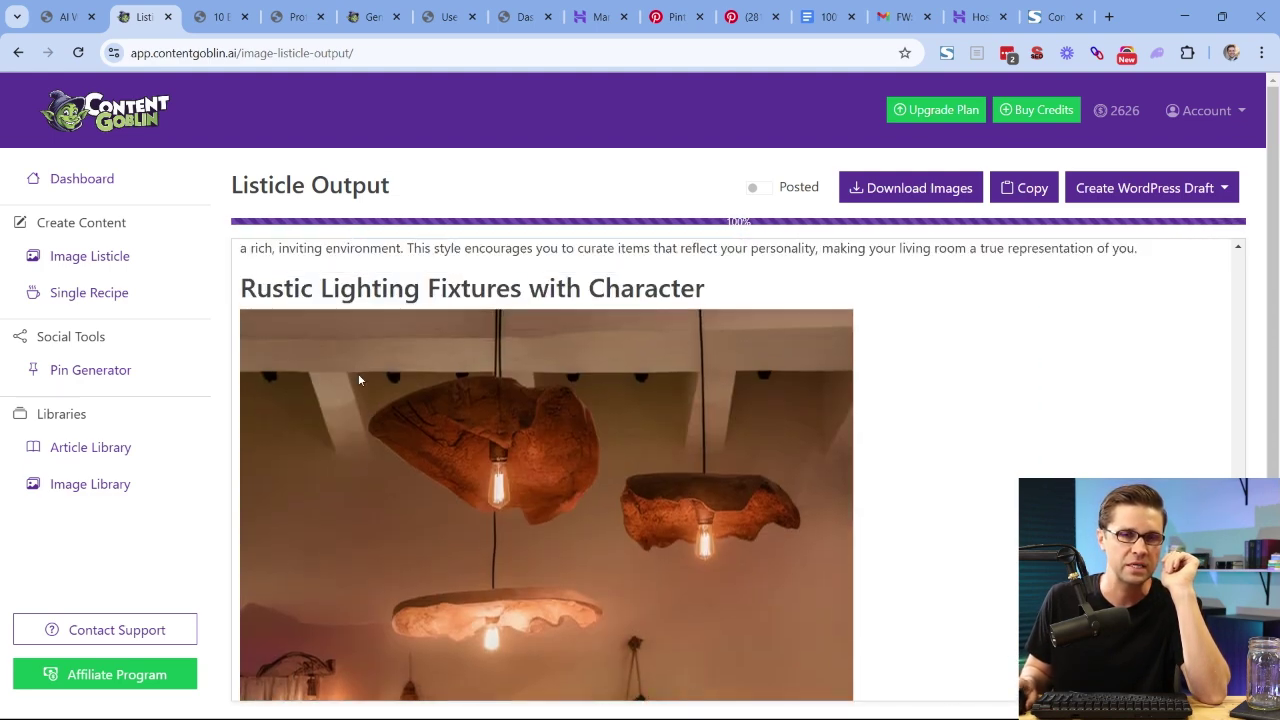
scroll(440, 480, down, 3)
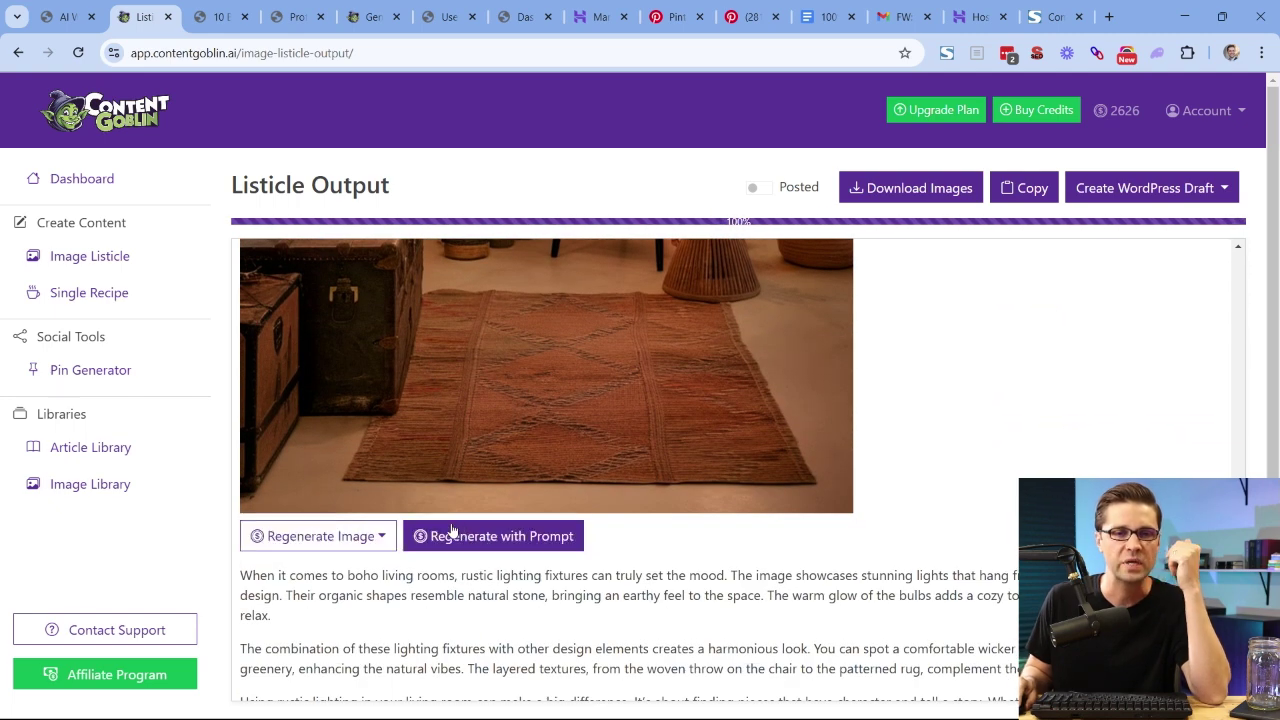
click(486, 540)
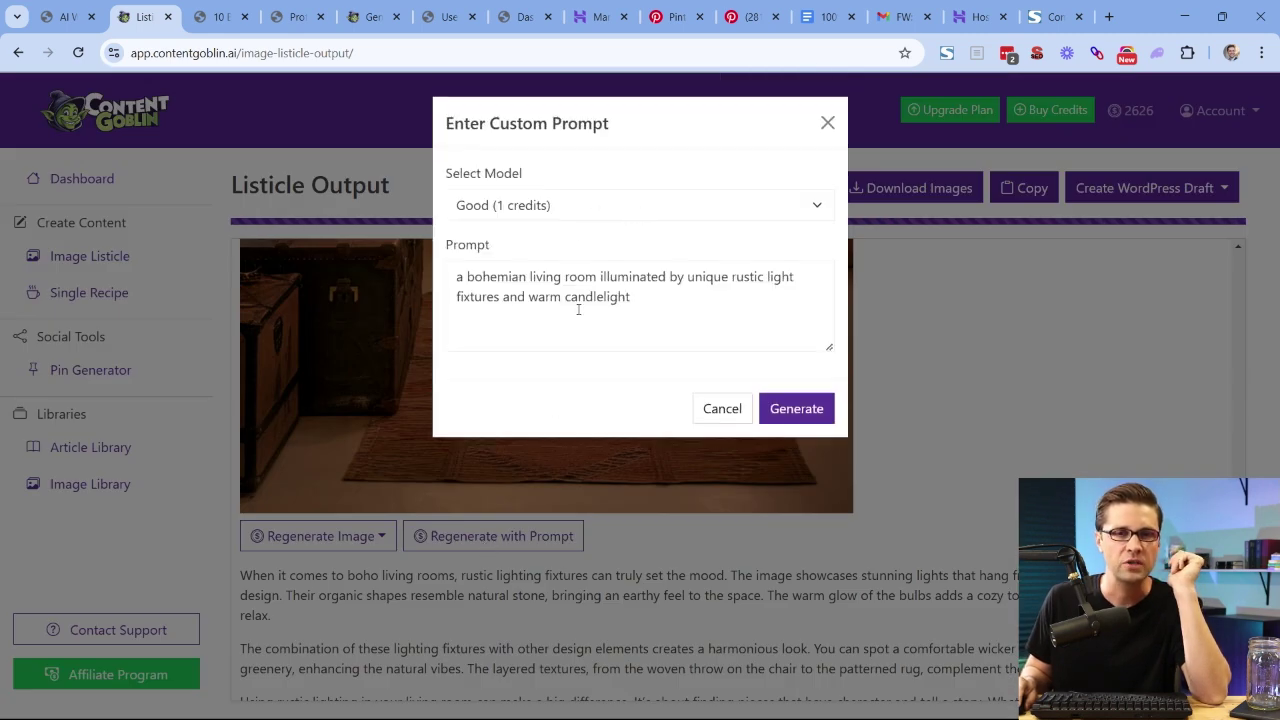
click(797, 409)
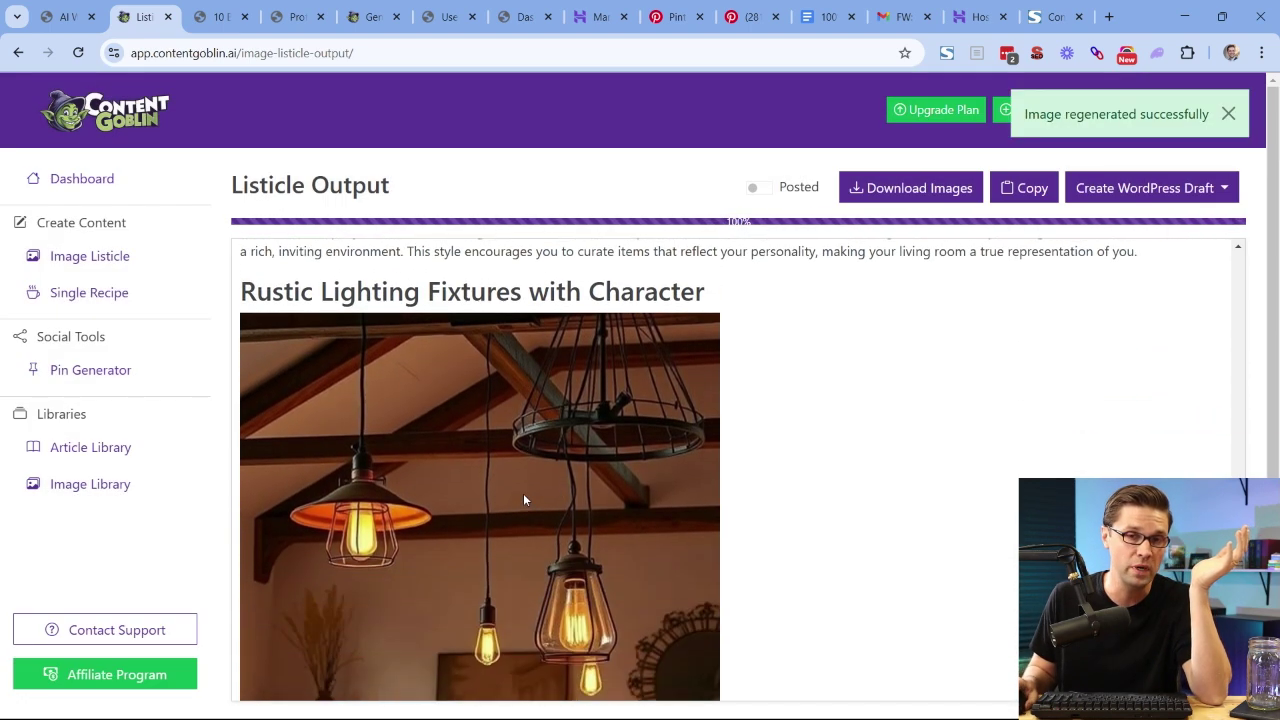
scroll(523, 500, down, 5)
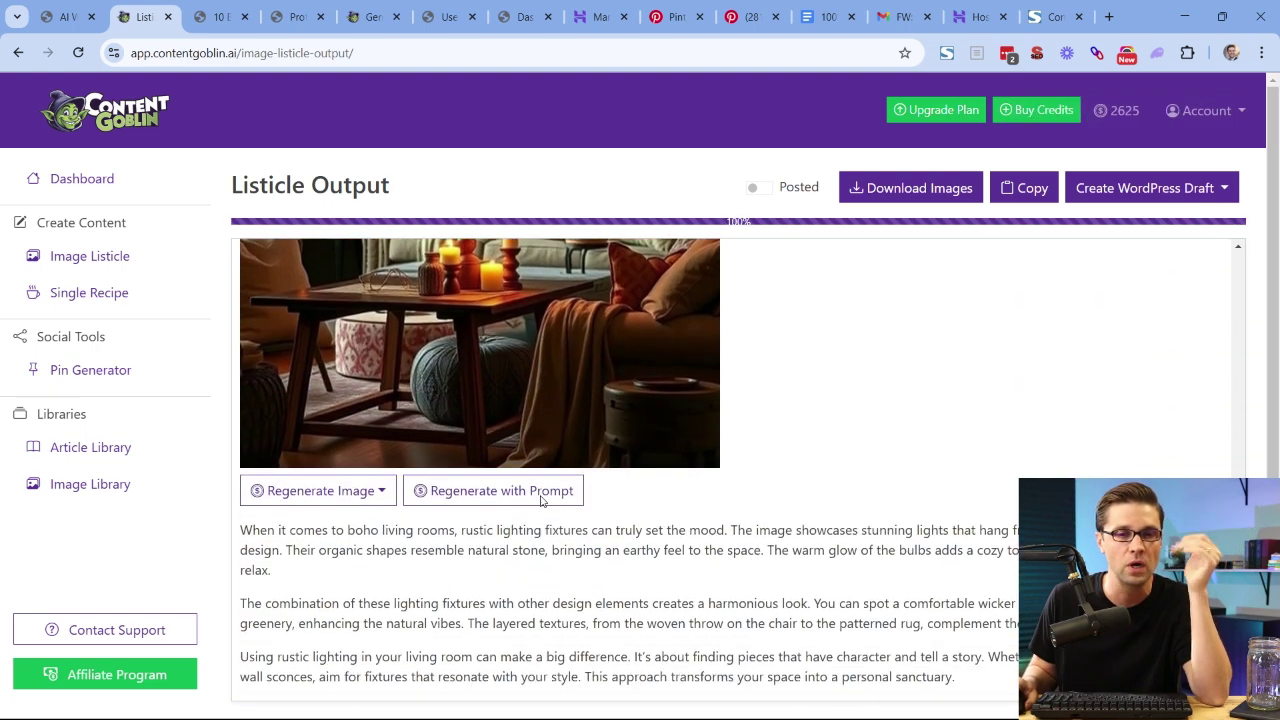
Create a WordPress draft of the listicle on palegoldenrod-ram-826123.hostingersite.com and convert its Classic content to blocks
scroll(541, 500, down, 10)
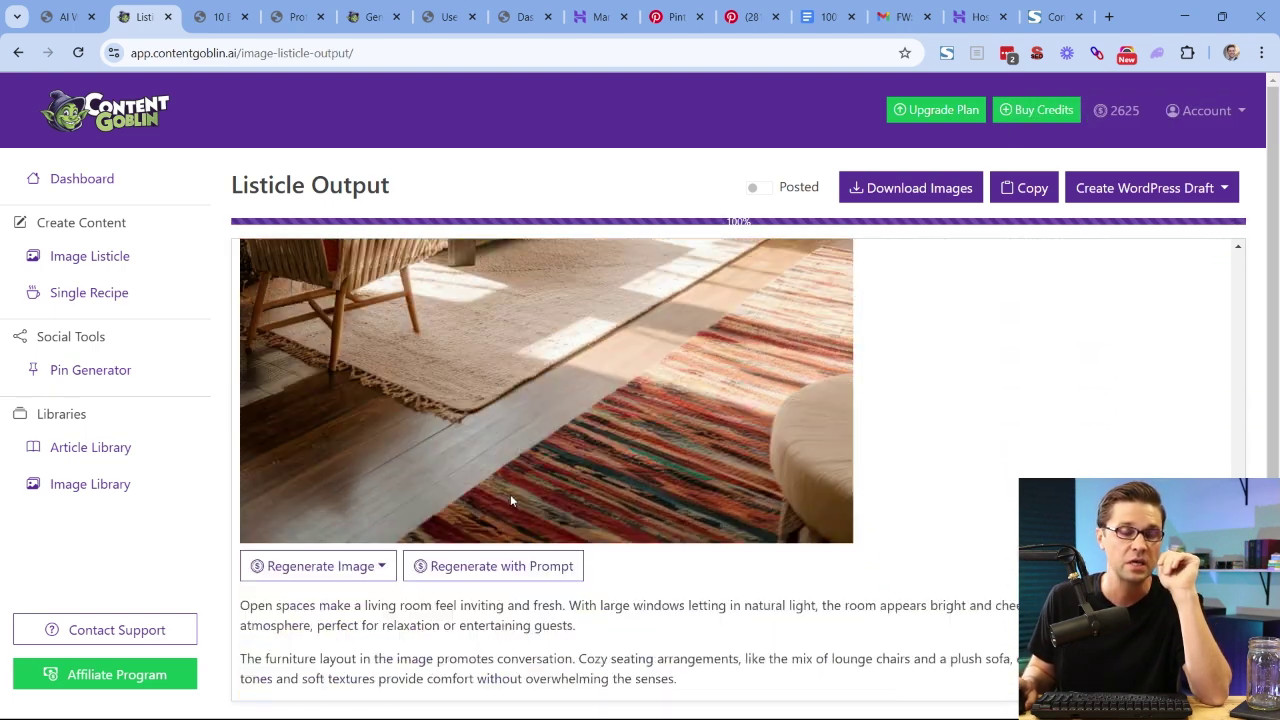
scroll(500, 490, up, 8)
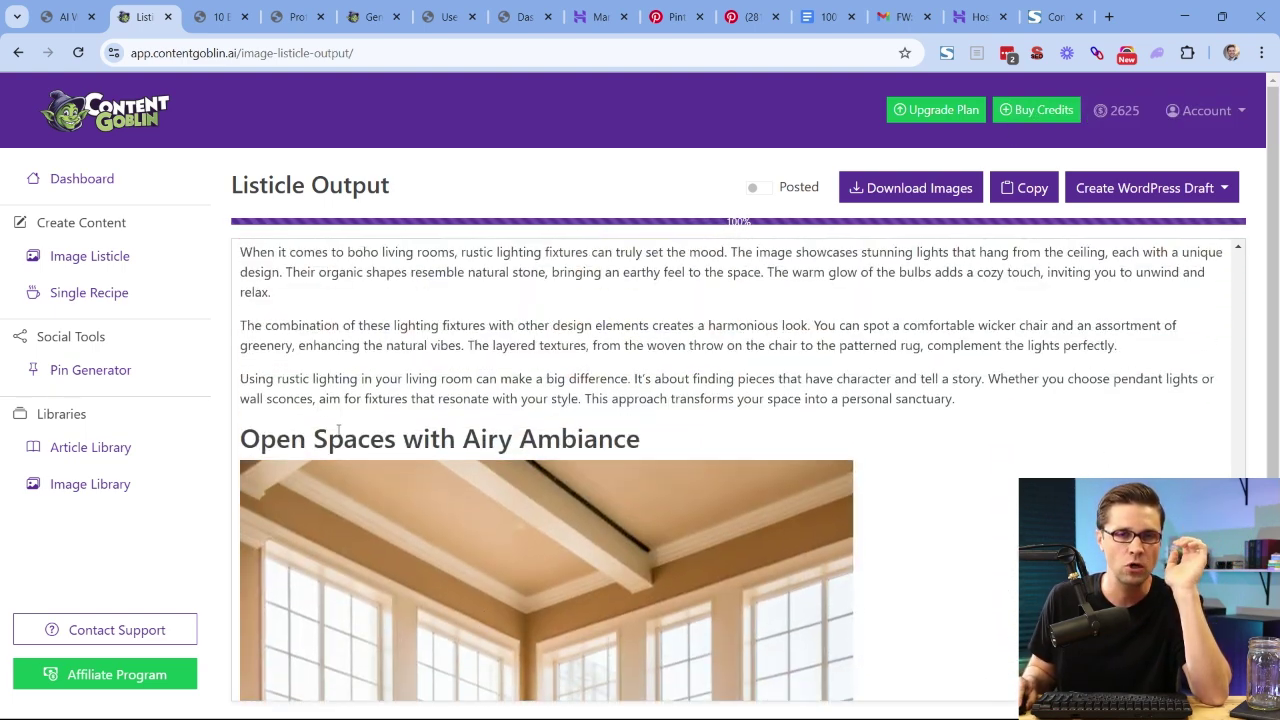
scroll(480, 470, down, 8)
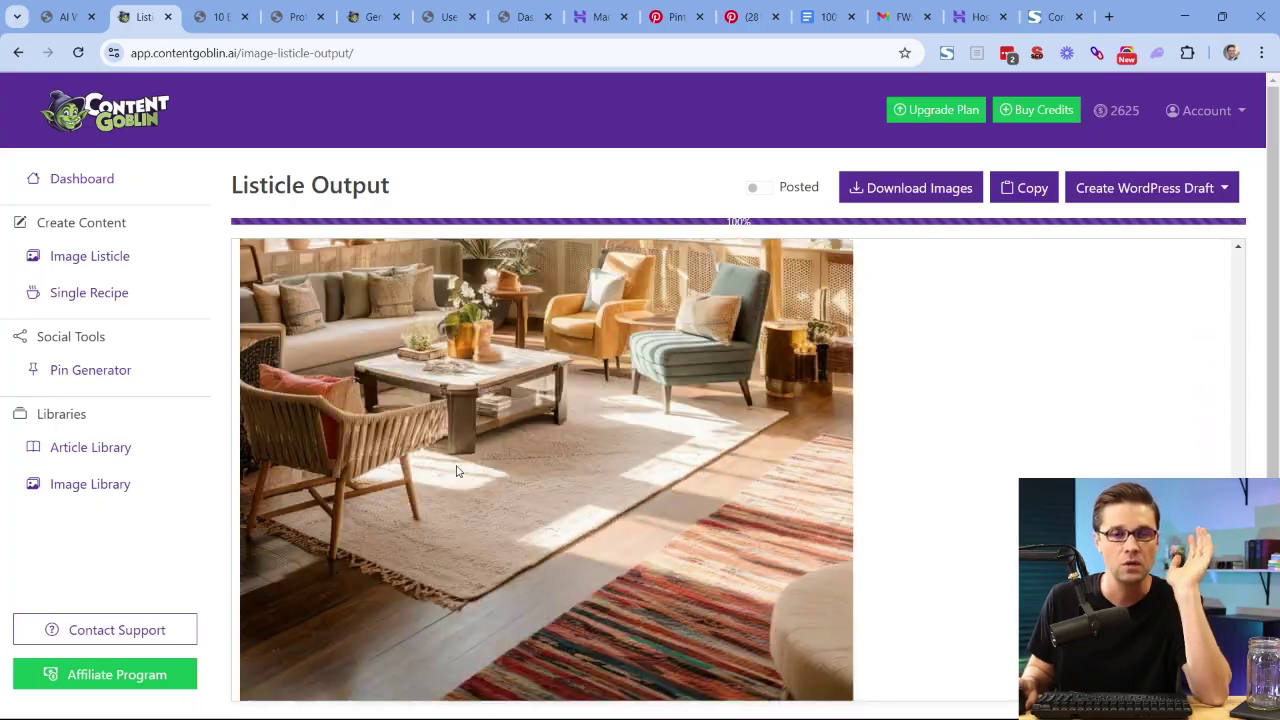
scroll(496, 455, down, 5)
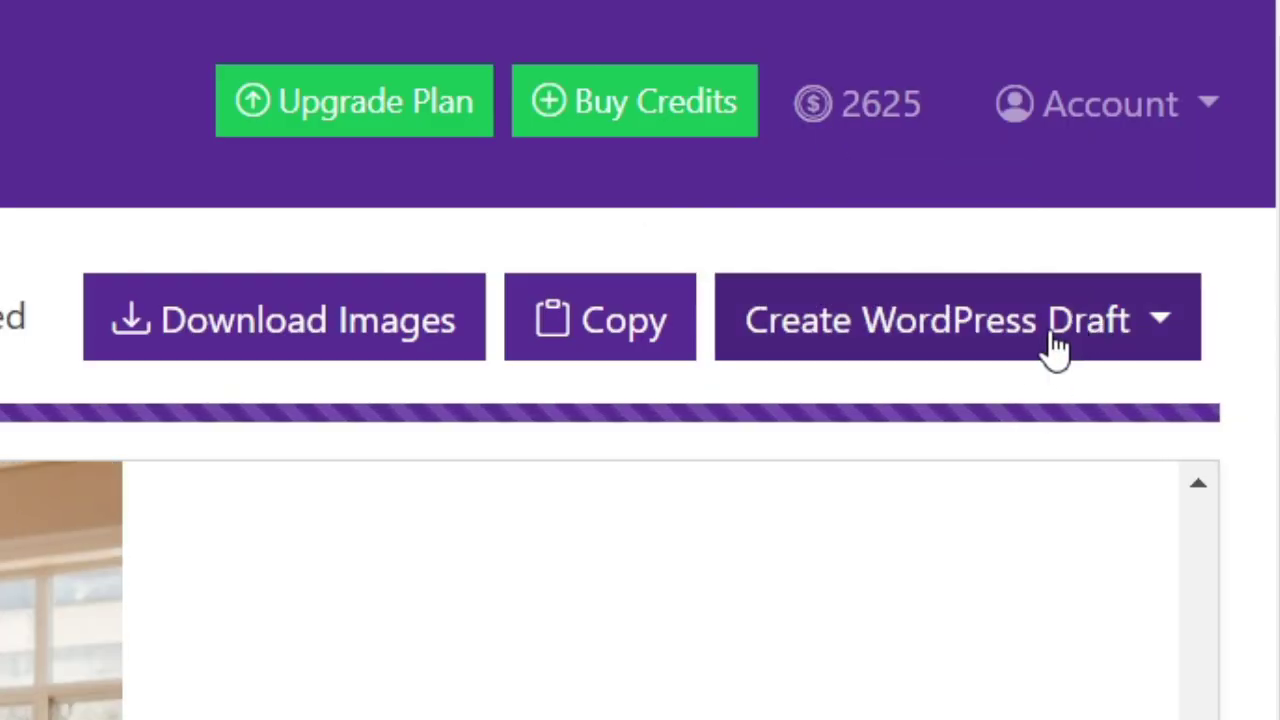
click(1057, 348)
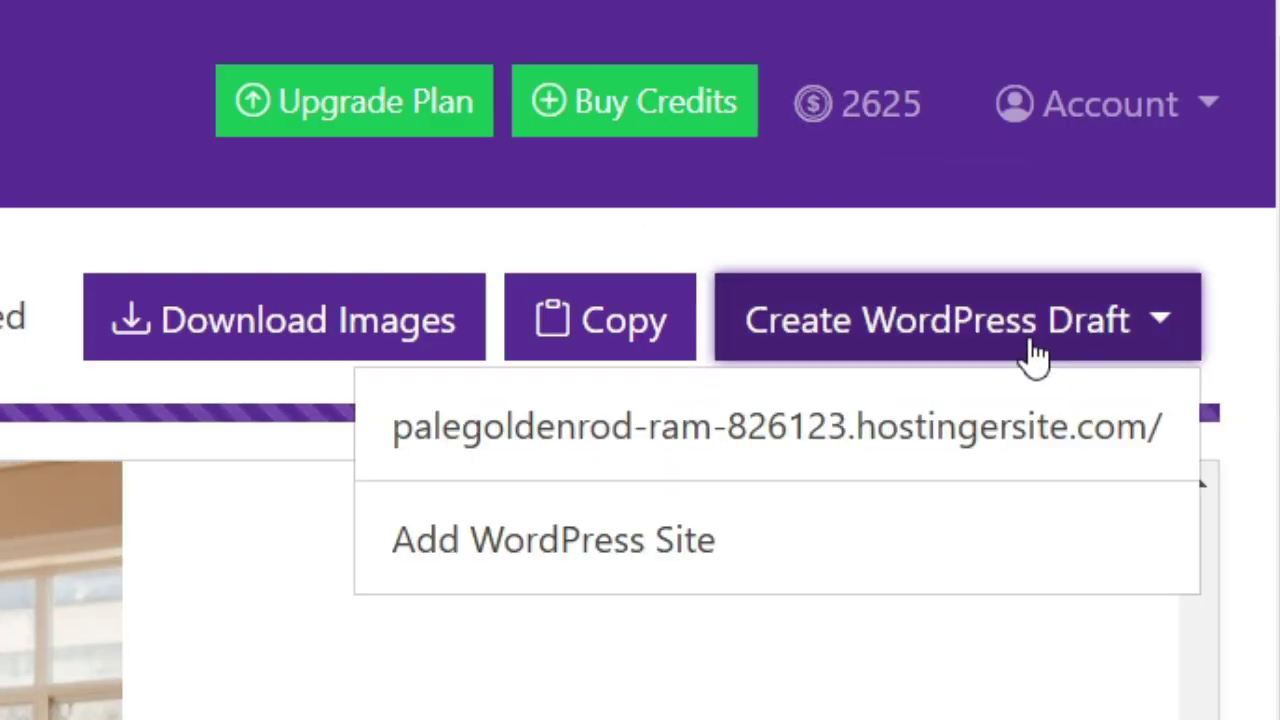
click(855, 450)
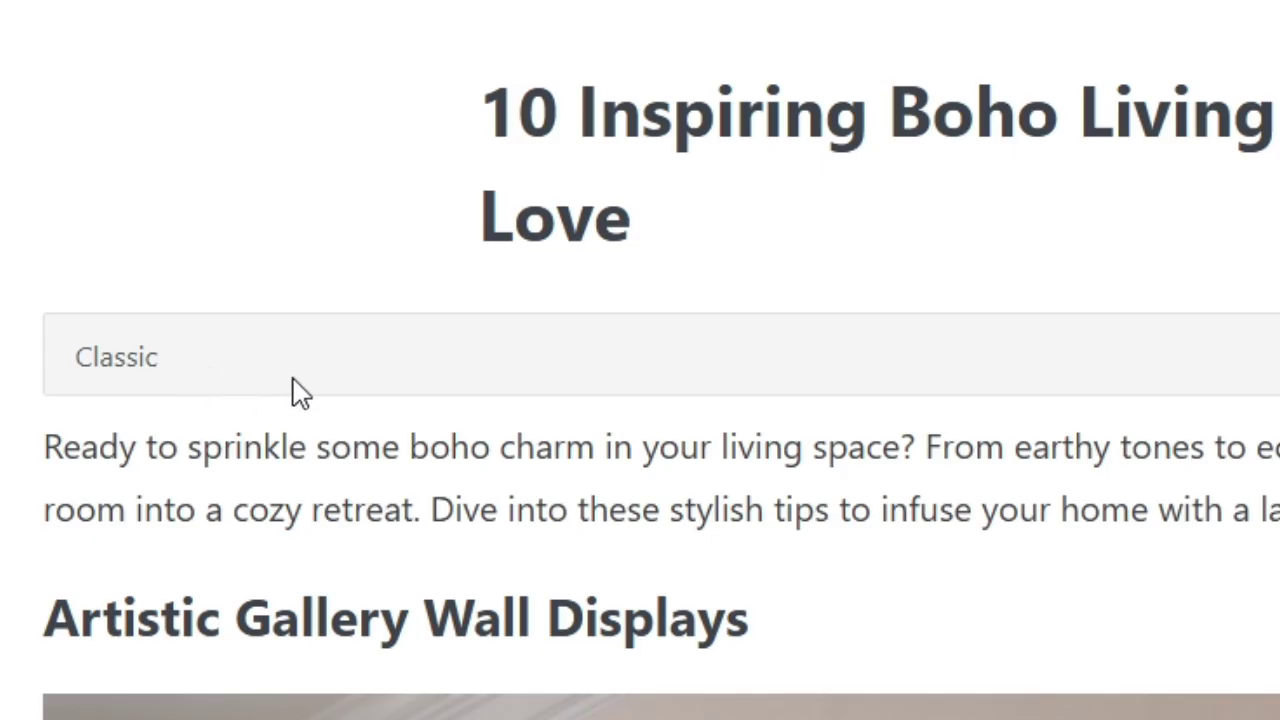
click(300, 393)
click(280, 268)
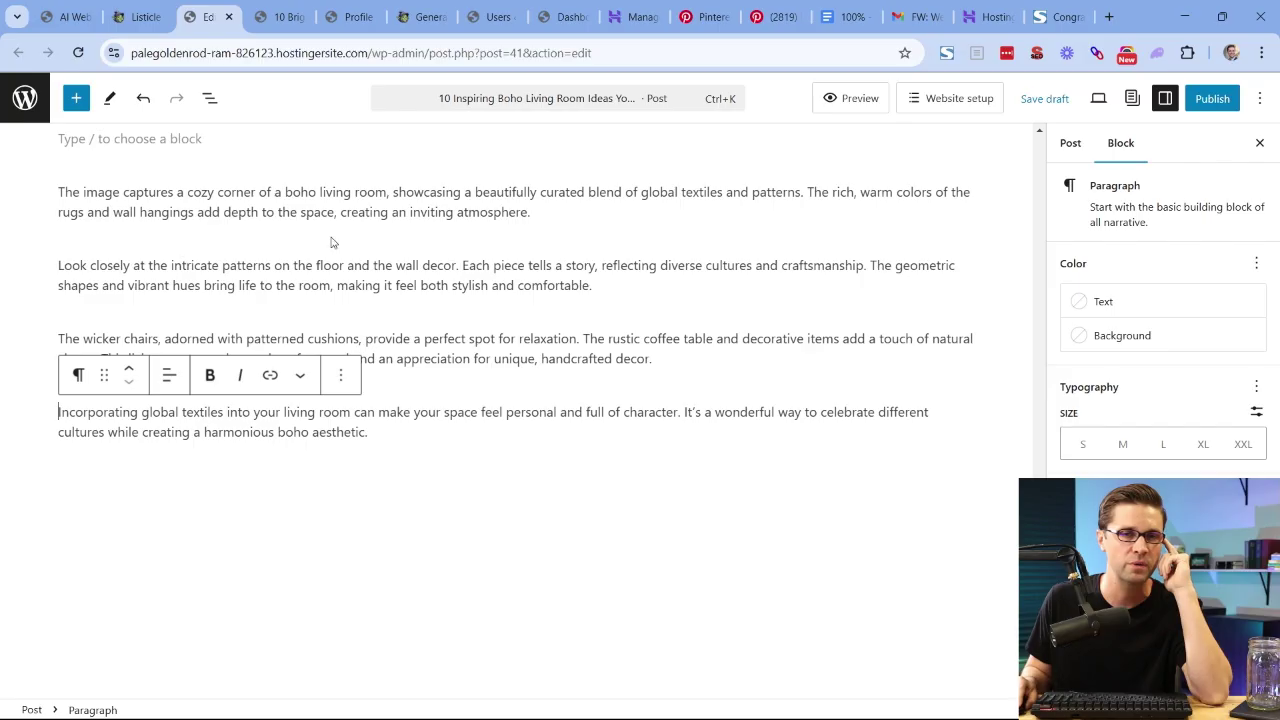
Switch to the 100% AI Pinterest outline in Google Docs and check the BLOCKS (GUTENBERG) point under BUILD WEBSITE
click(853, 10)
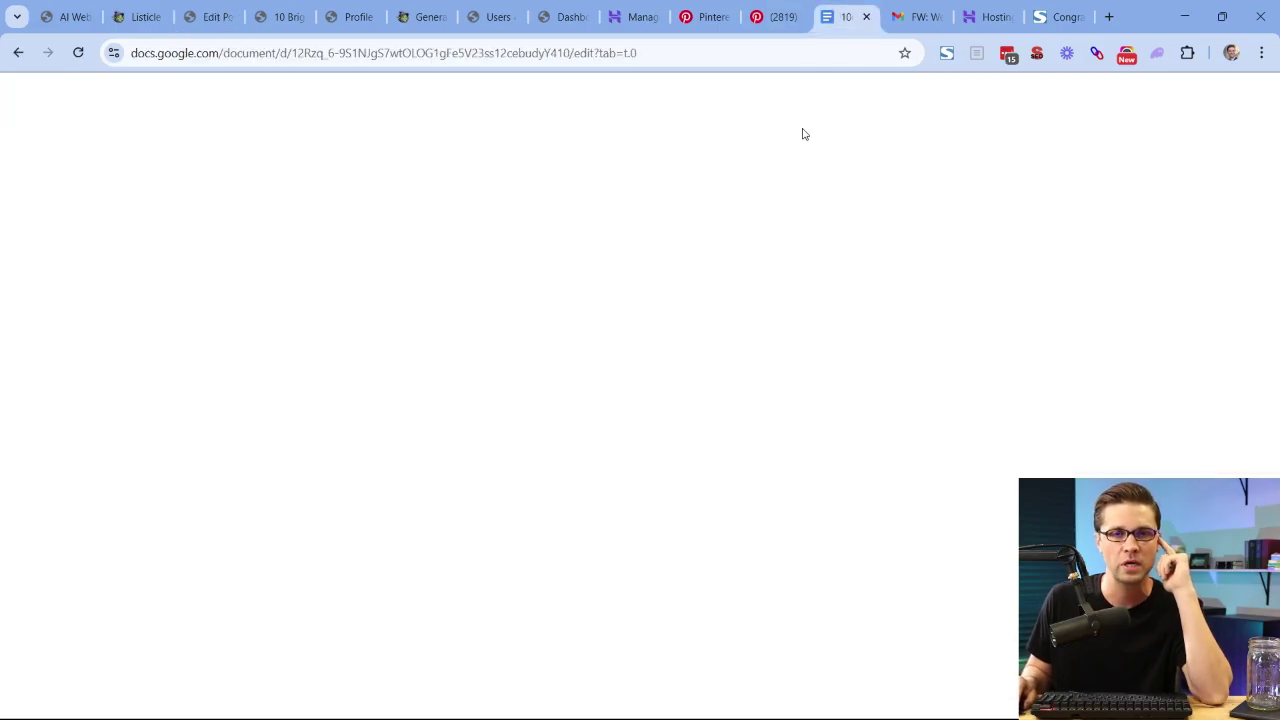
scroll(640, 420, up, 5)
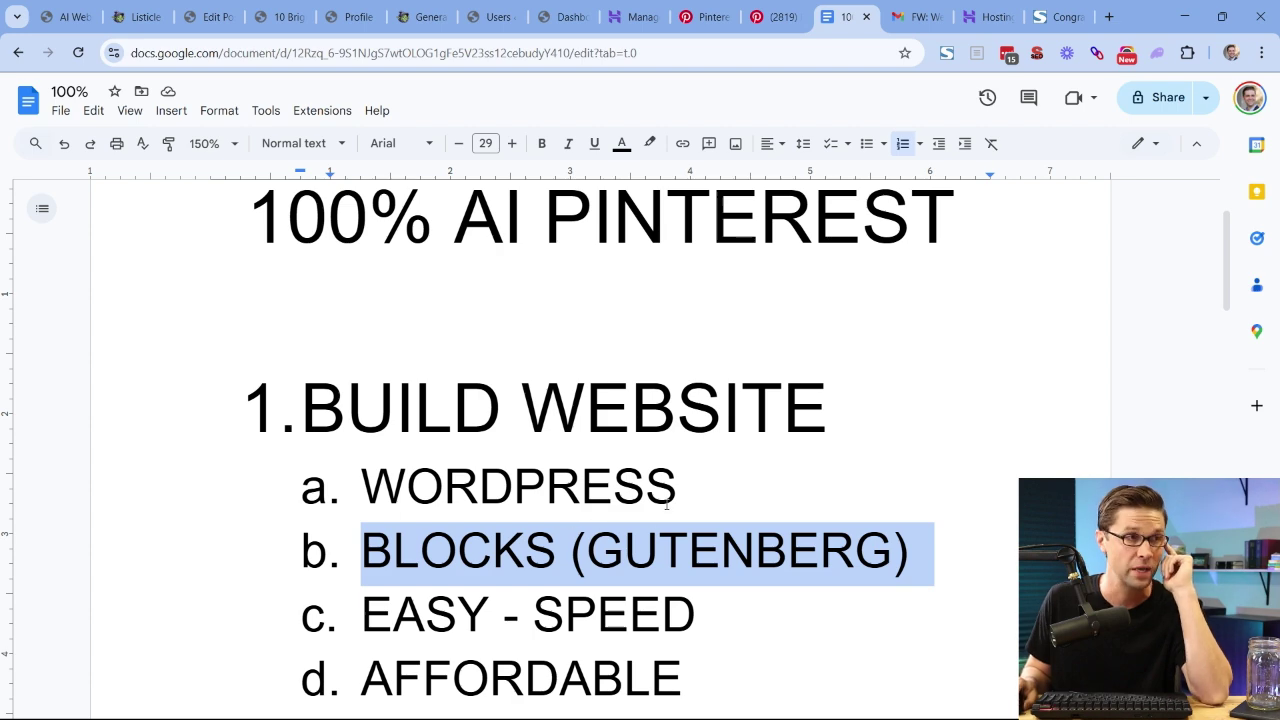
scroll(667, 505, down, 2)
click(633, 428)
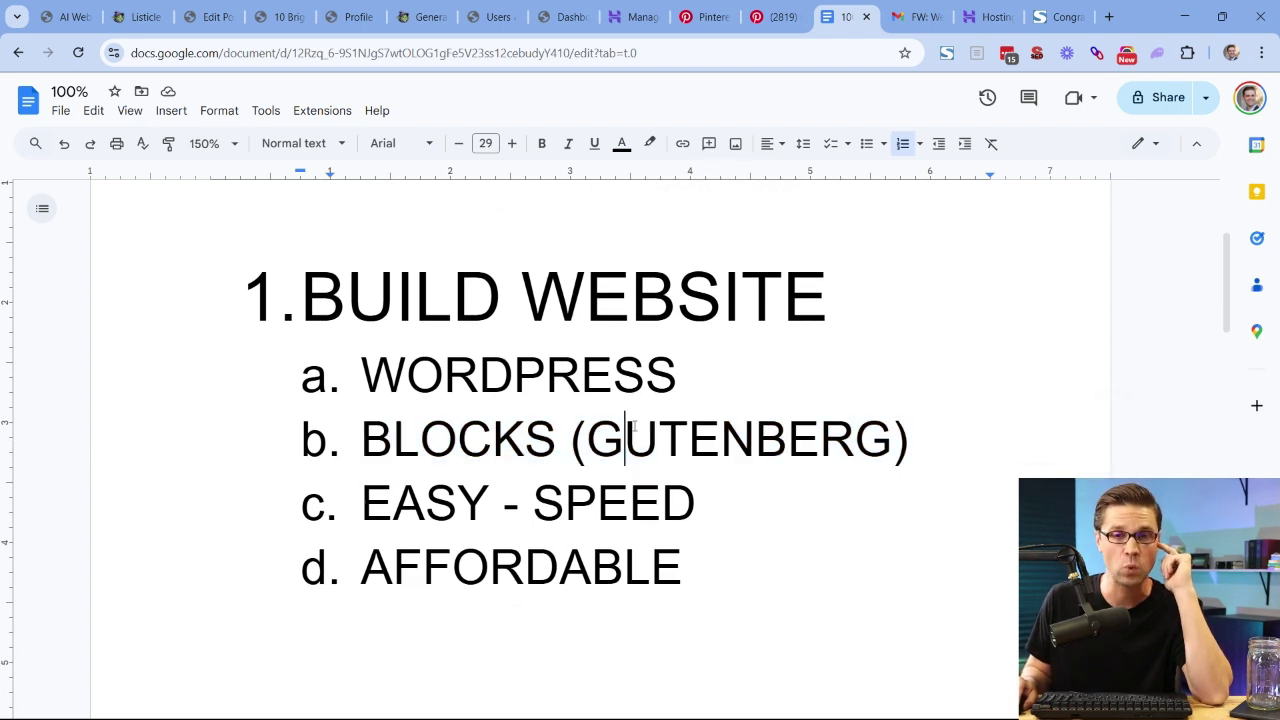
Switch to the boho living room draft in WordPress, publish it with its external images uploaded to the Media Library, and check the live post
click(205, 12)
scroll(378, 254, up, 6)
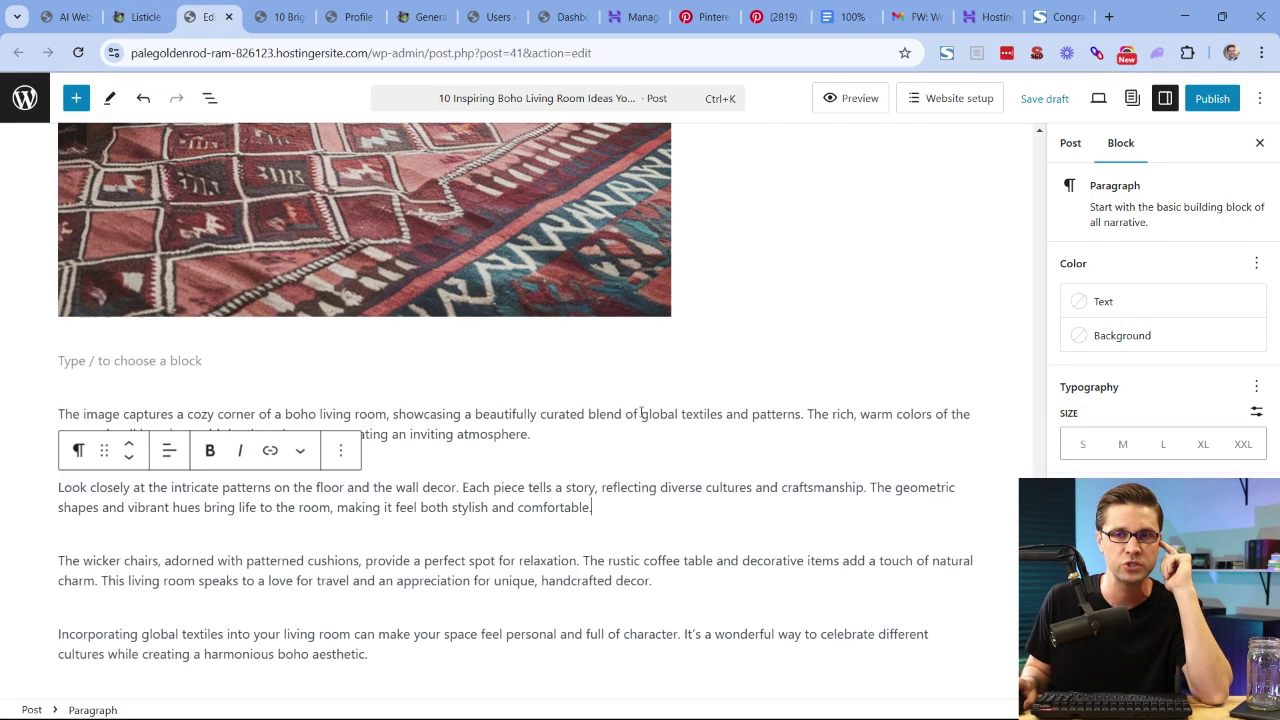
scroll(365, 410, up, 10)
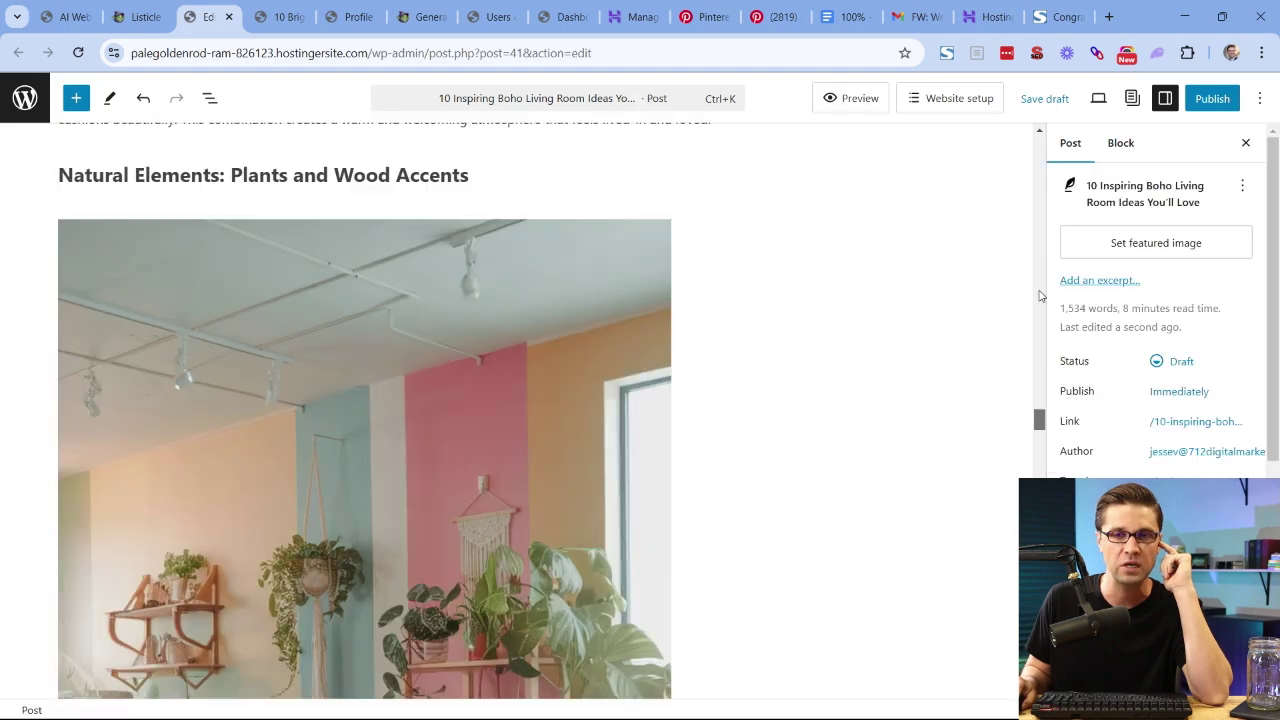
scroll(694, 212, down, 1)
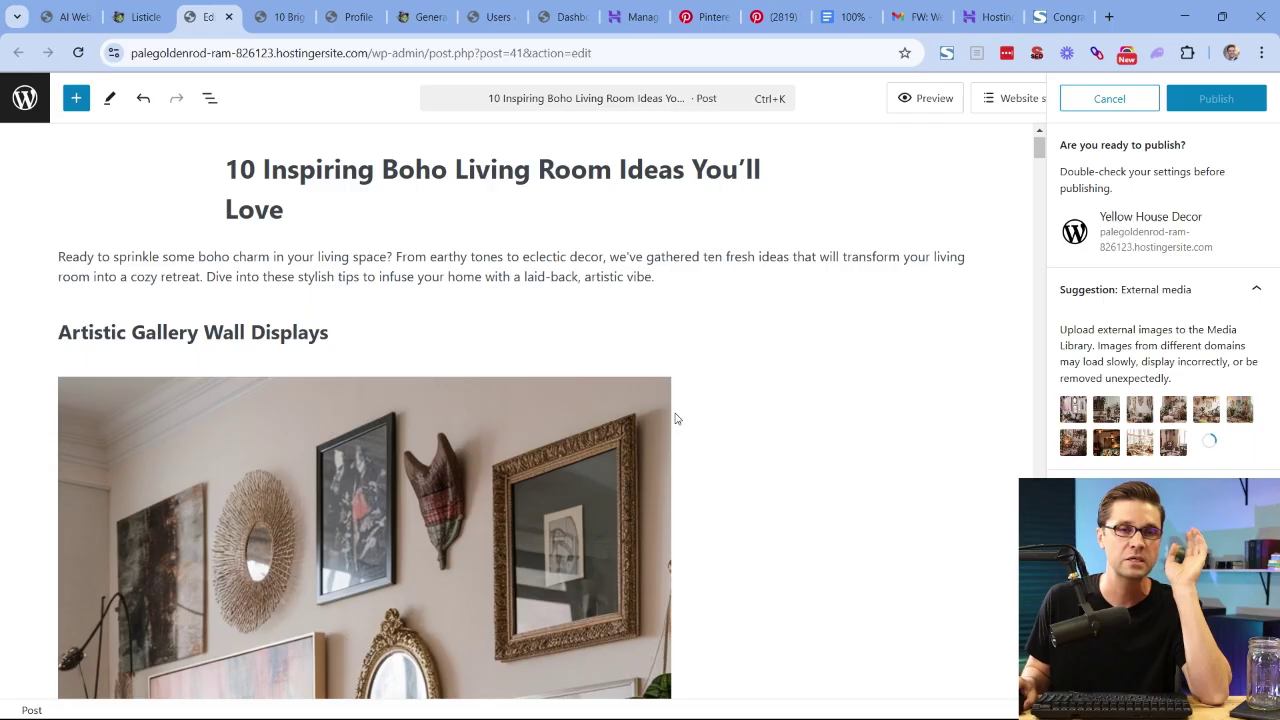
scroll(675, 410, down, 5)
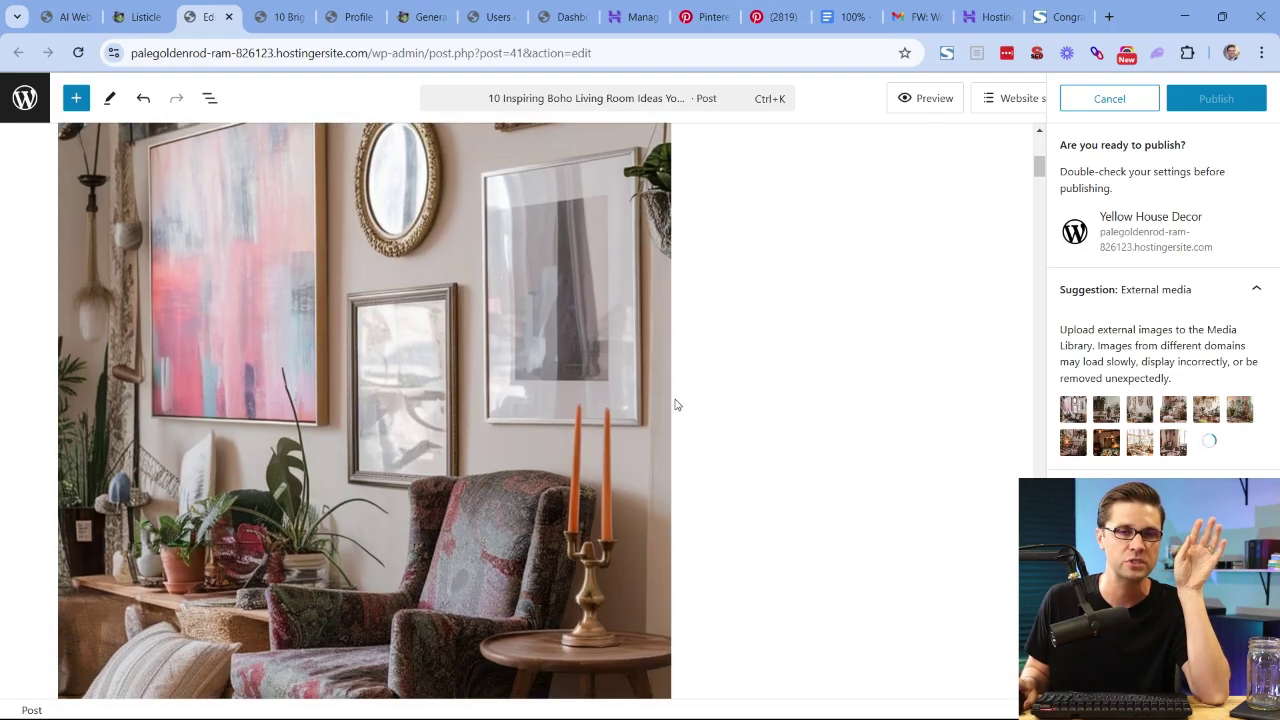
scroll(675, 404, down, 8)
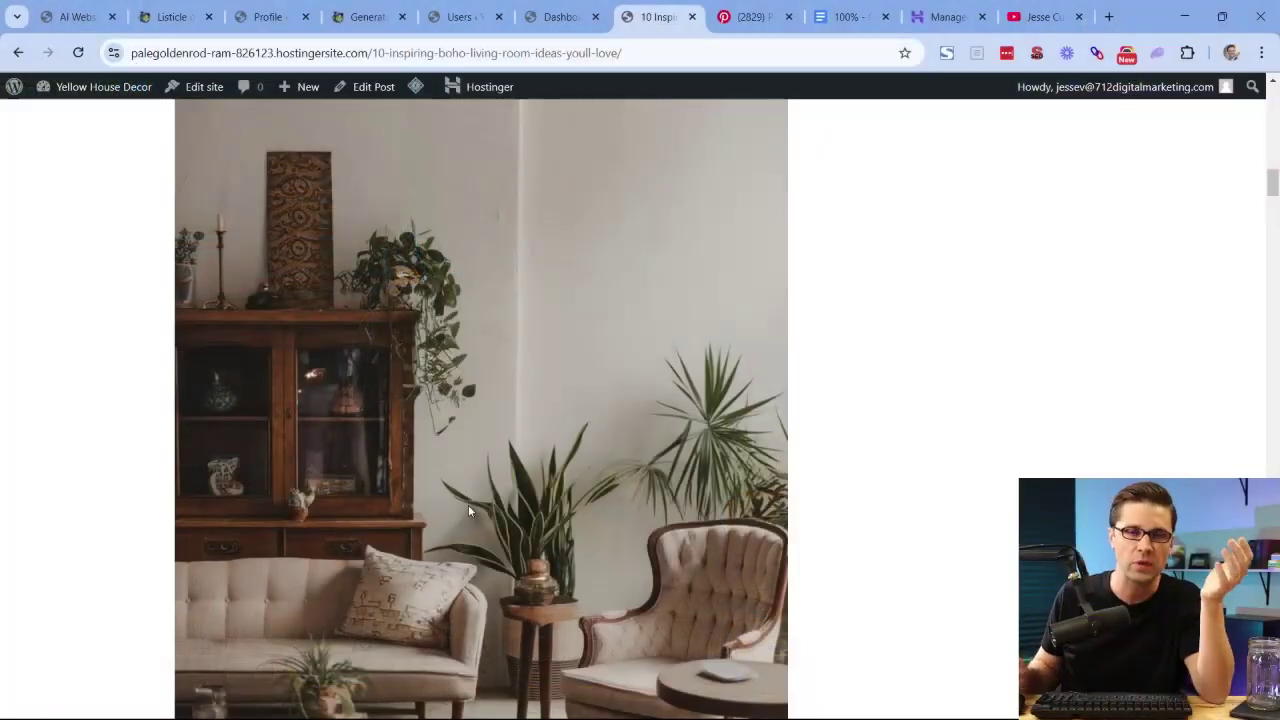
scroll(542, 369, up, 2)
scroll(542, 369, up, 3)
Switch to the 100% AI Pinterest outline in Google Docs, review its first two points, and start replacing the ???????? placeholder in point 3
click(850, 16)
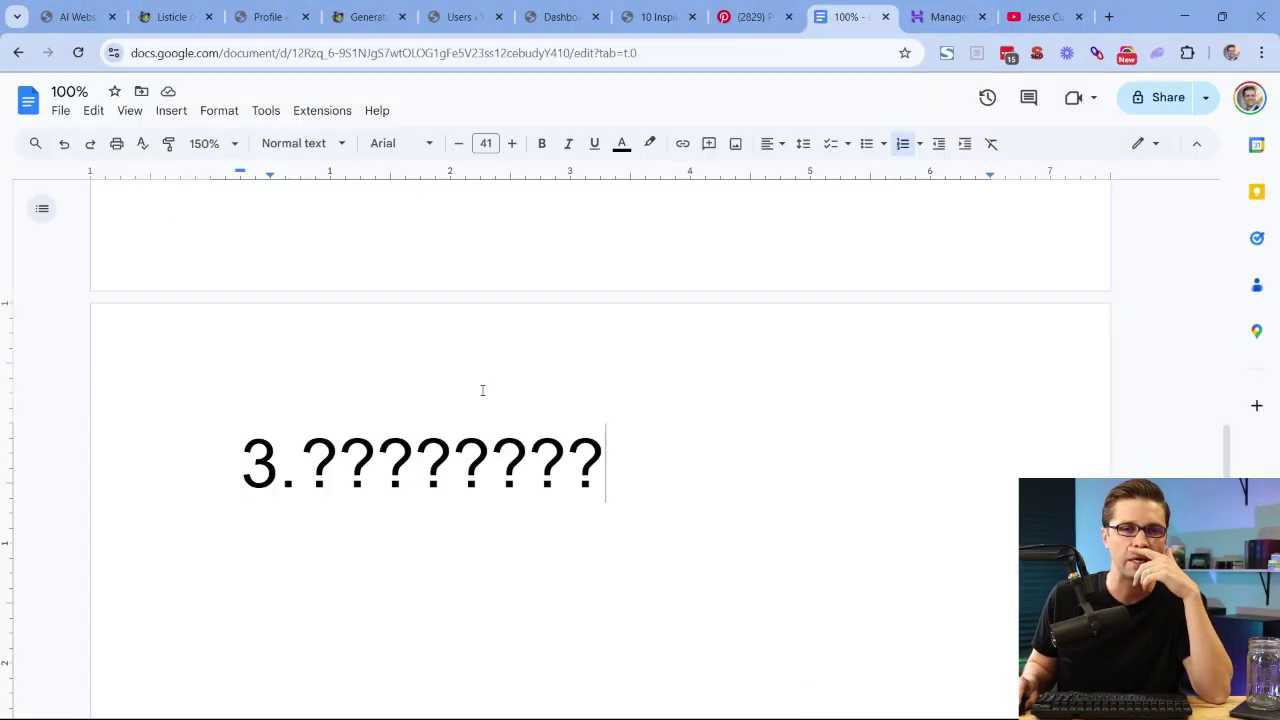
scroll(366, 463, up, 10)
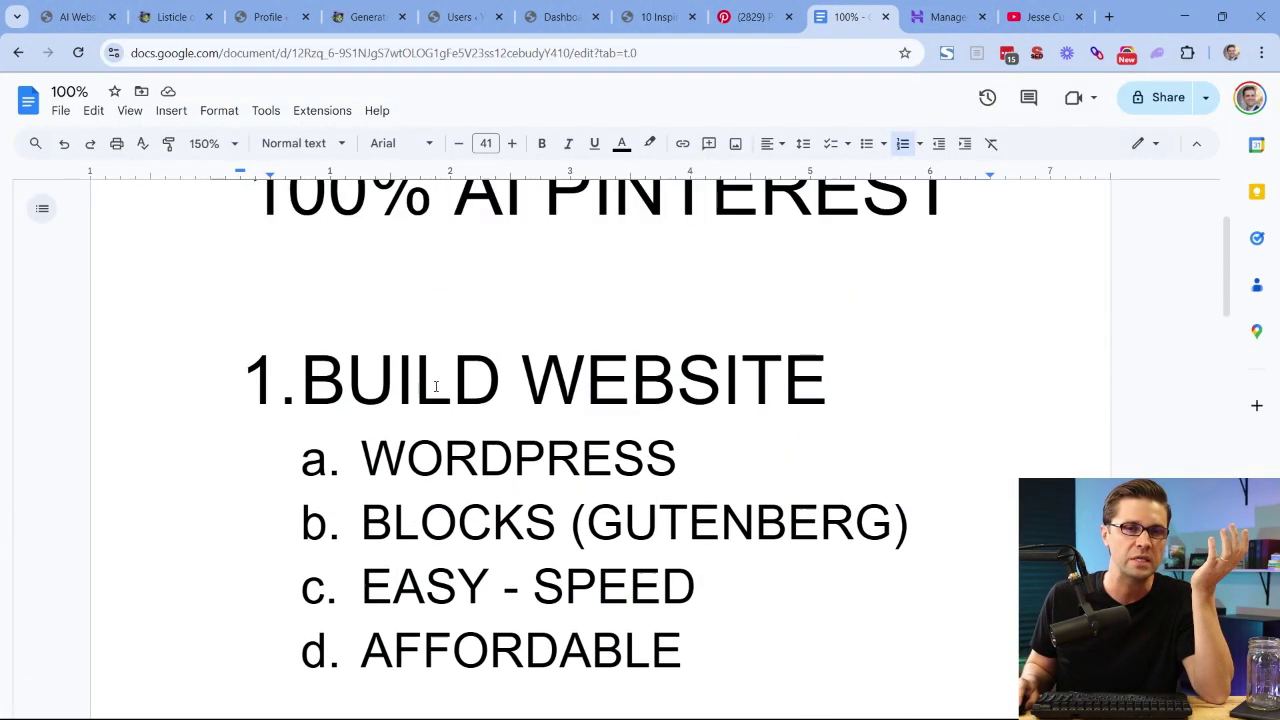
scroll(438, 384, down, 4)
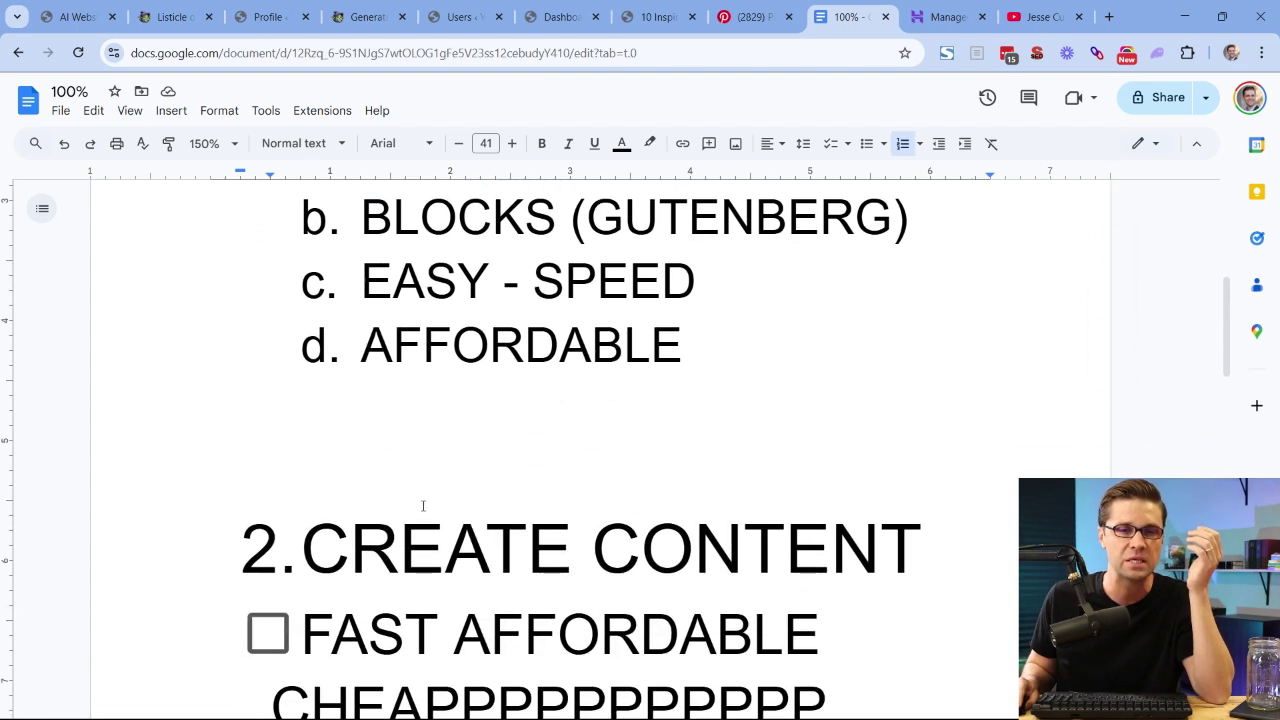
triple_click(420, 530)
scroll(479, 464, down, 1)
scroll(479, 464, down, 4)
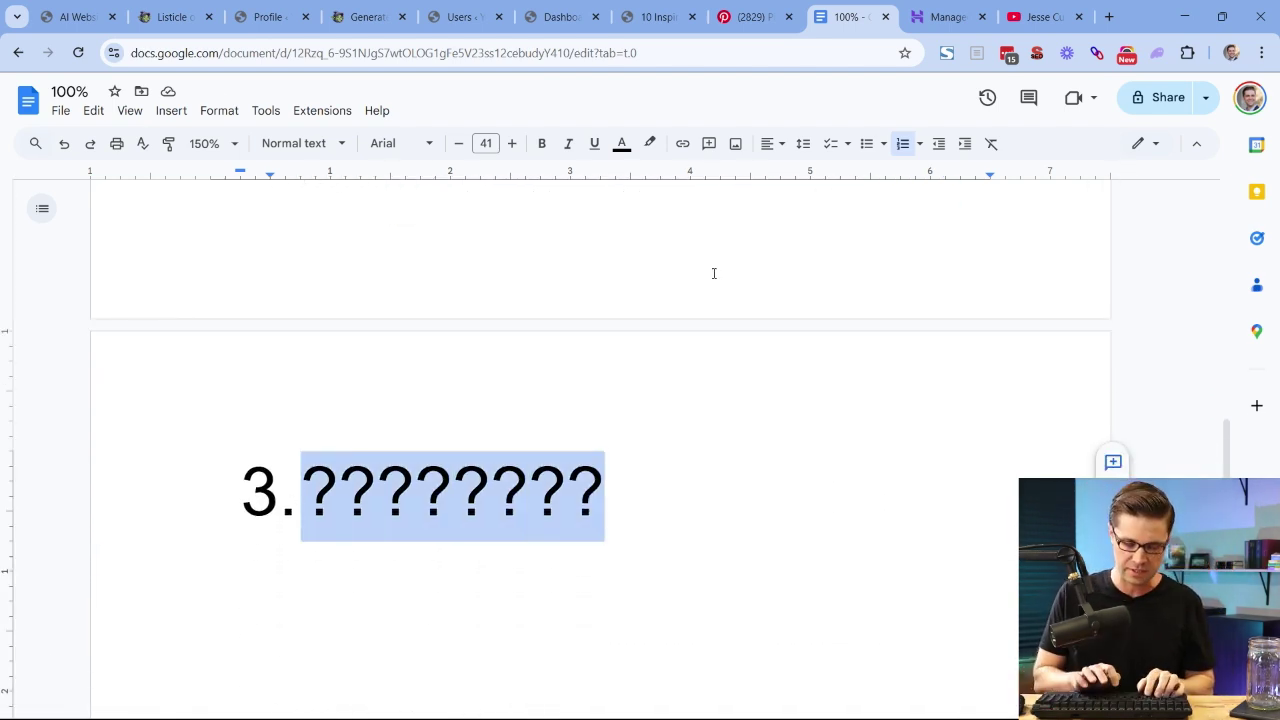
text(<)
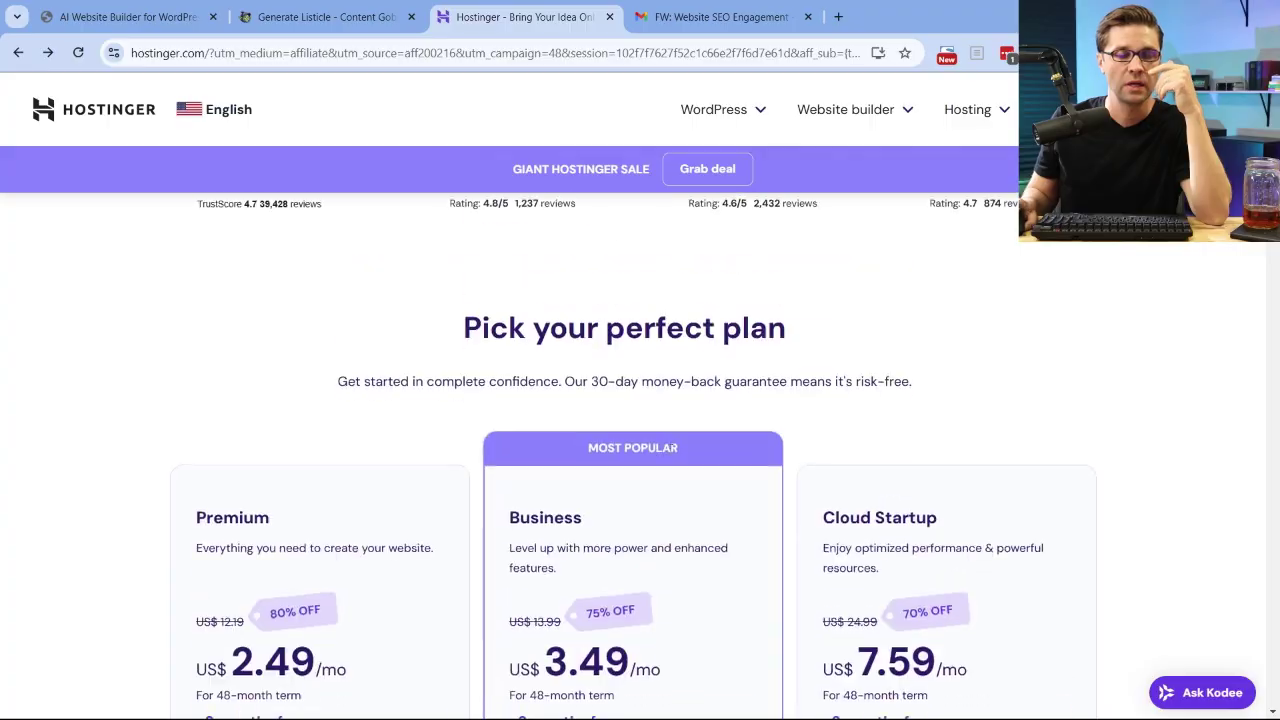
Switch to the Hostinger website and compare the pricing and included features of the Premium, Business and Cloud Startup plans
scroll(657, 429, up, 15)
scroll(632, 424, down, 1)
scroll(632, 424, down, 10)
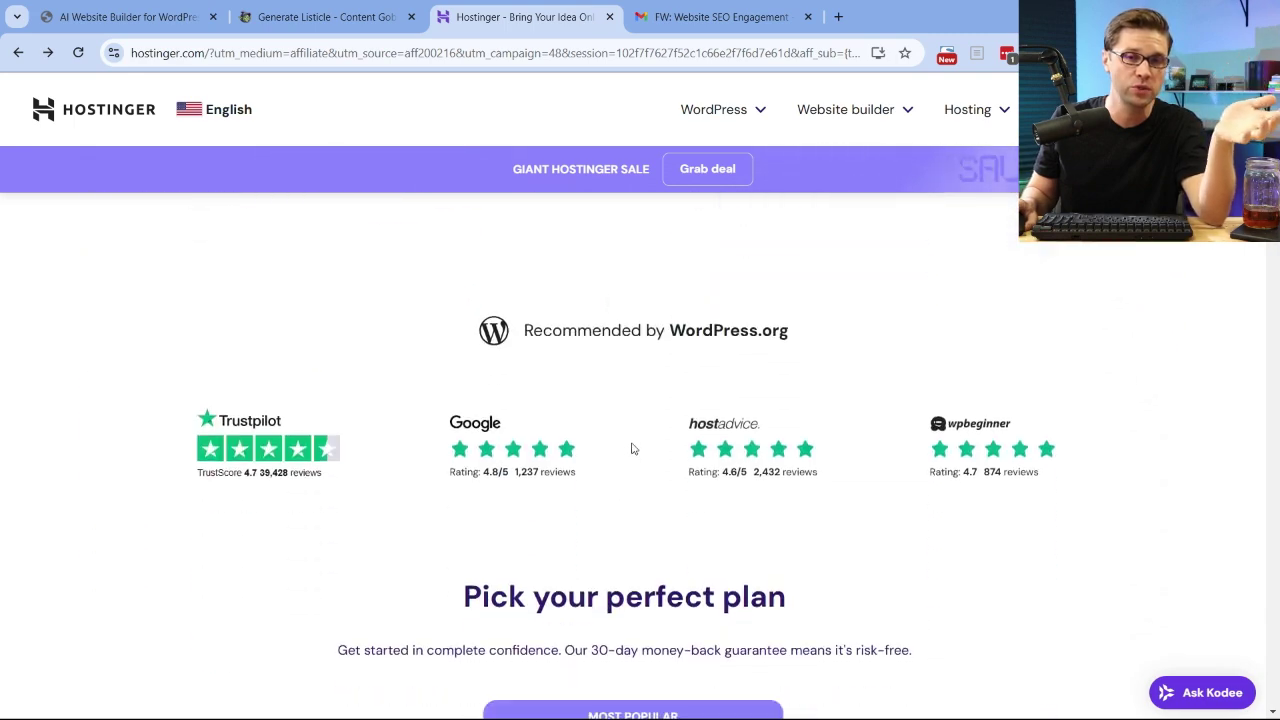
scroll(513, 265, up, 1)
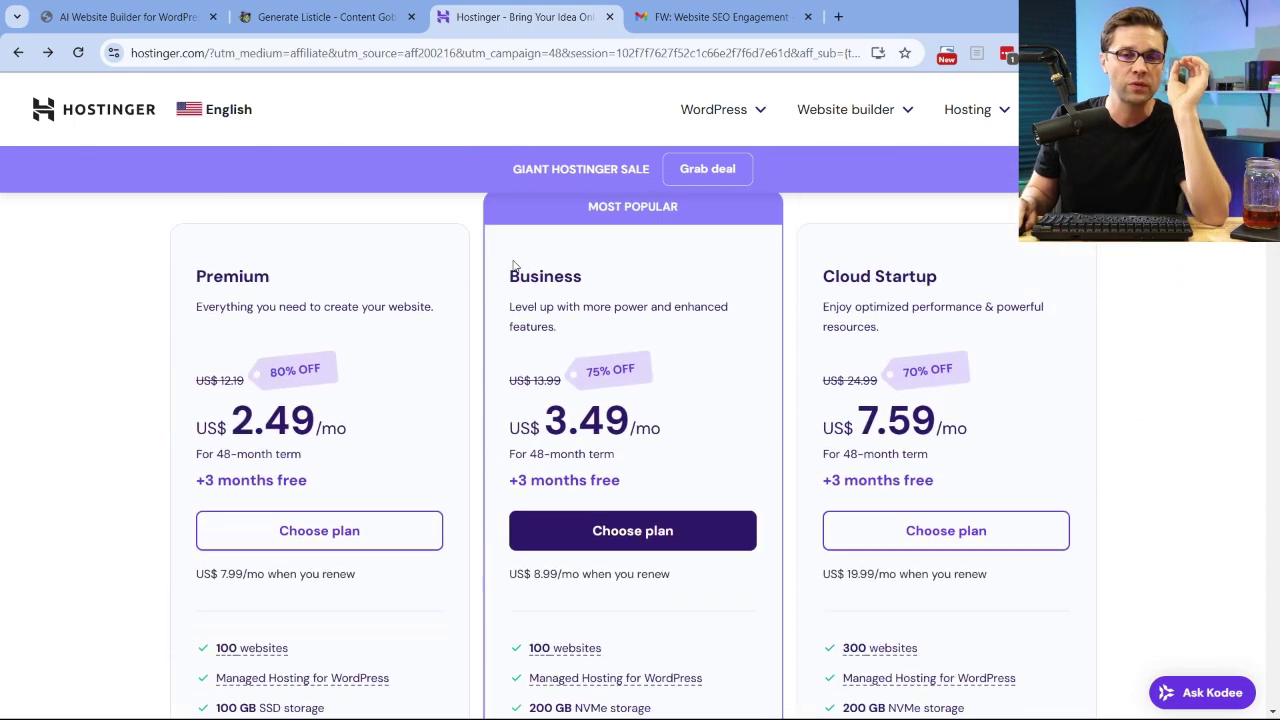
scroll(670, 303, down, 2)
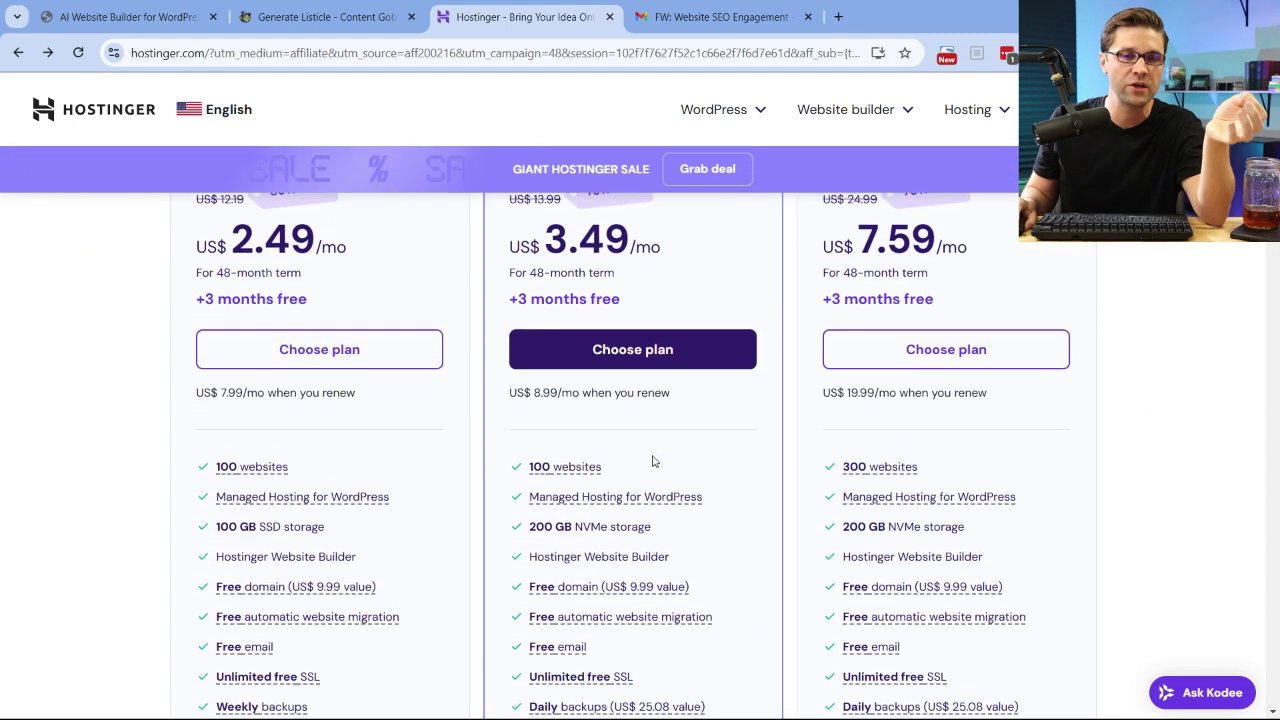